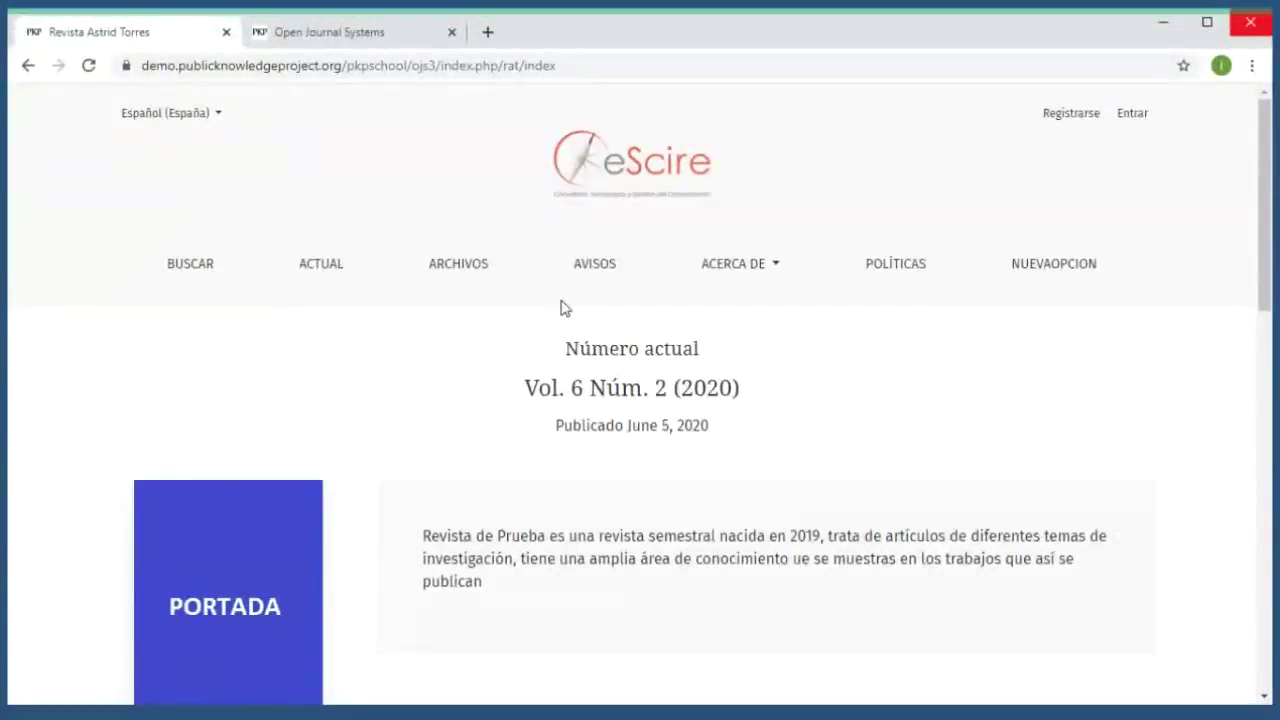
- Try to sign in to the demo journal with a saved user name and the account password
{"action": "left_click", "coordinate": [1125, 108]}
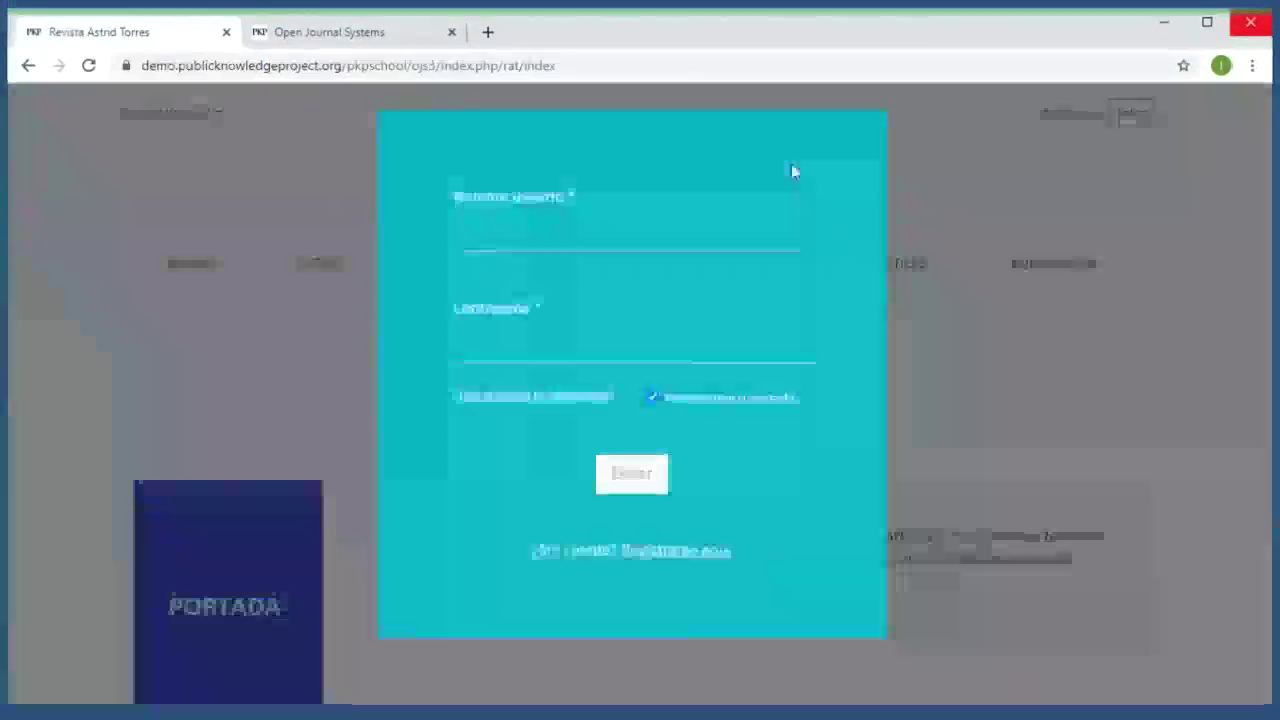
{"action": "left_click", "coordinate": [548, 237]}
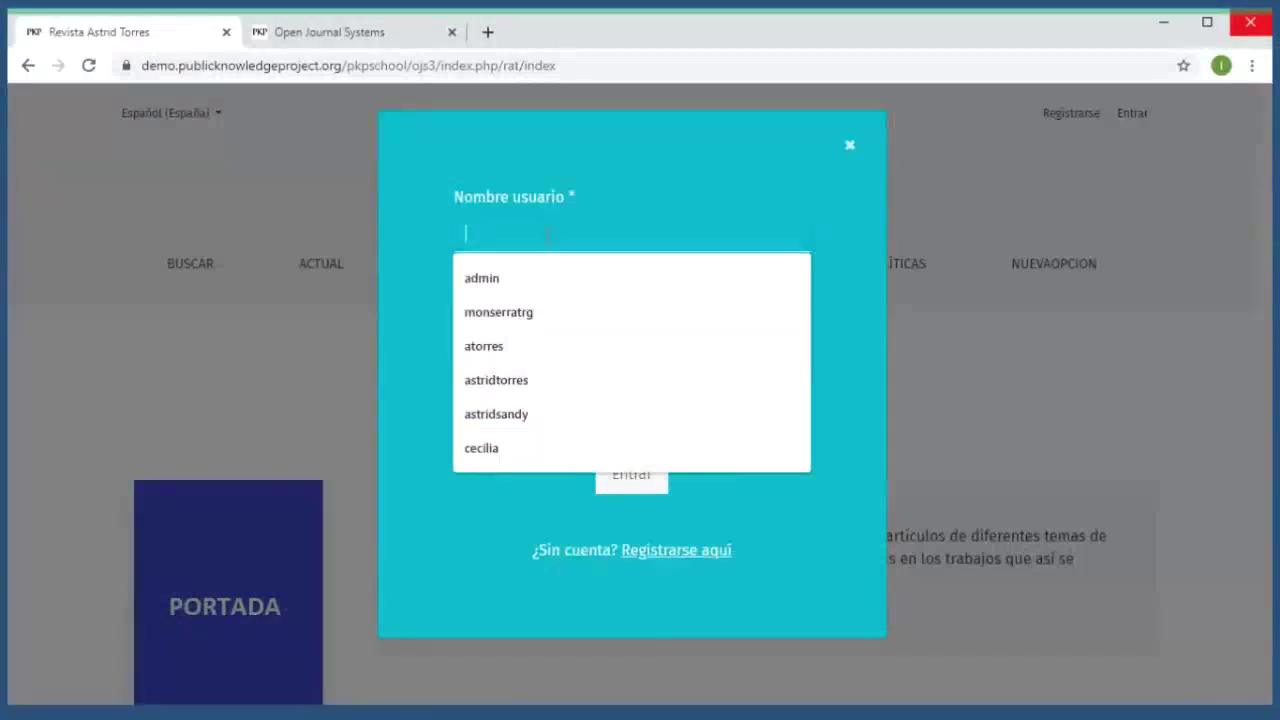
{"action": "left_click", "coordinate": [522, 379]}
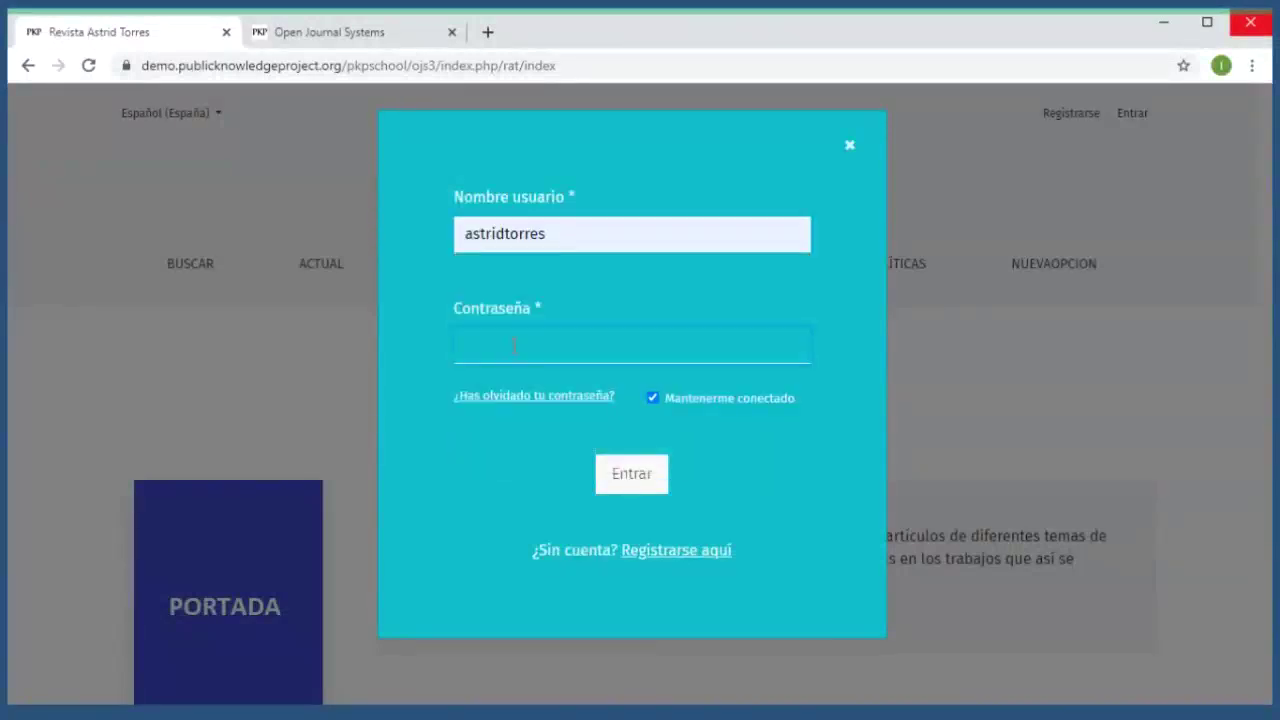
{"action": "type", "text": "••••••••"}
{"action": "key", "text": "Return"}
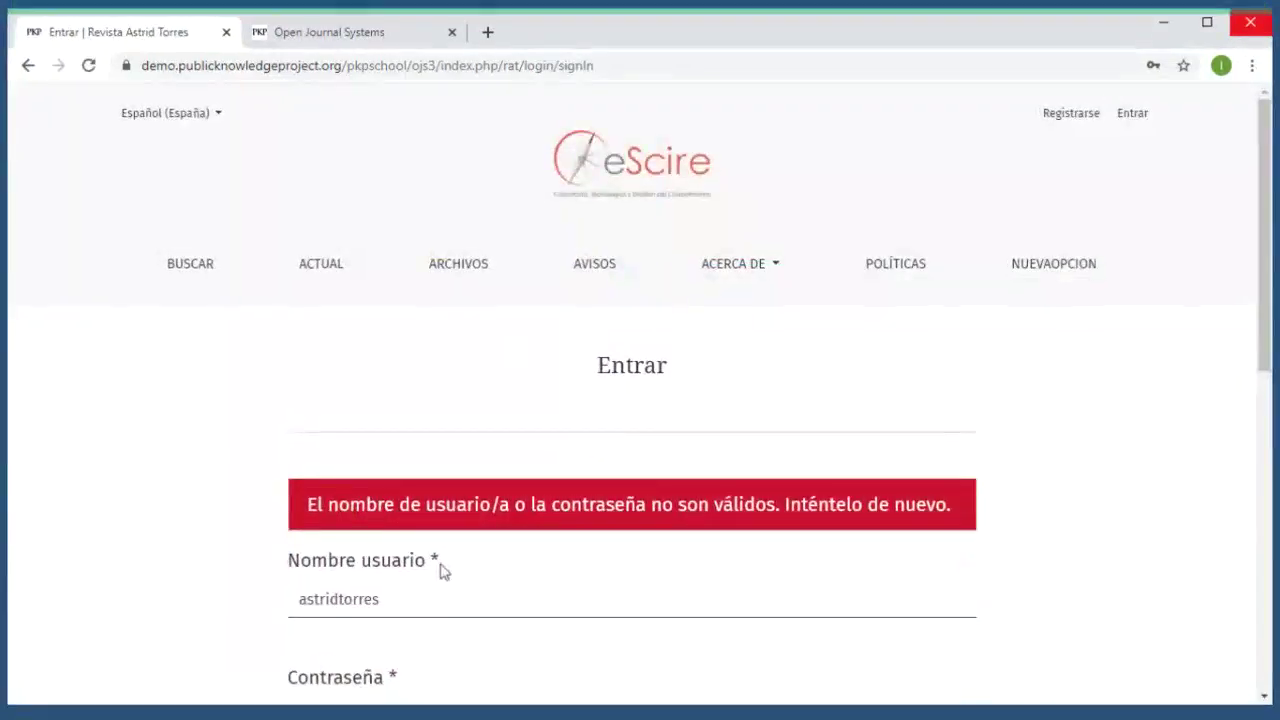
- Re-enter the account password for the same user and try signing in to the demo journal again
{"action": "scroll", "coordinate": [443, 570], "scroll_direction": "down", "scroll_amount": 2}
{"action": "left_click", "coordinate": [426, 531]}
{"action": "type", "text": "•"}
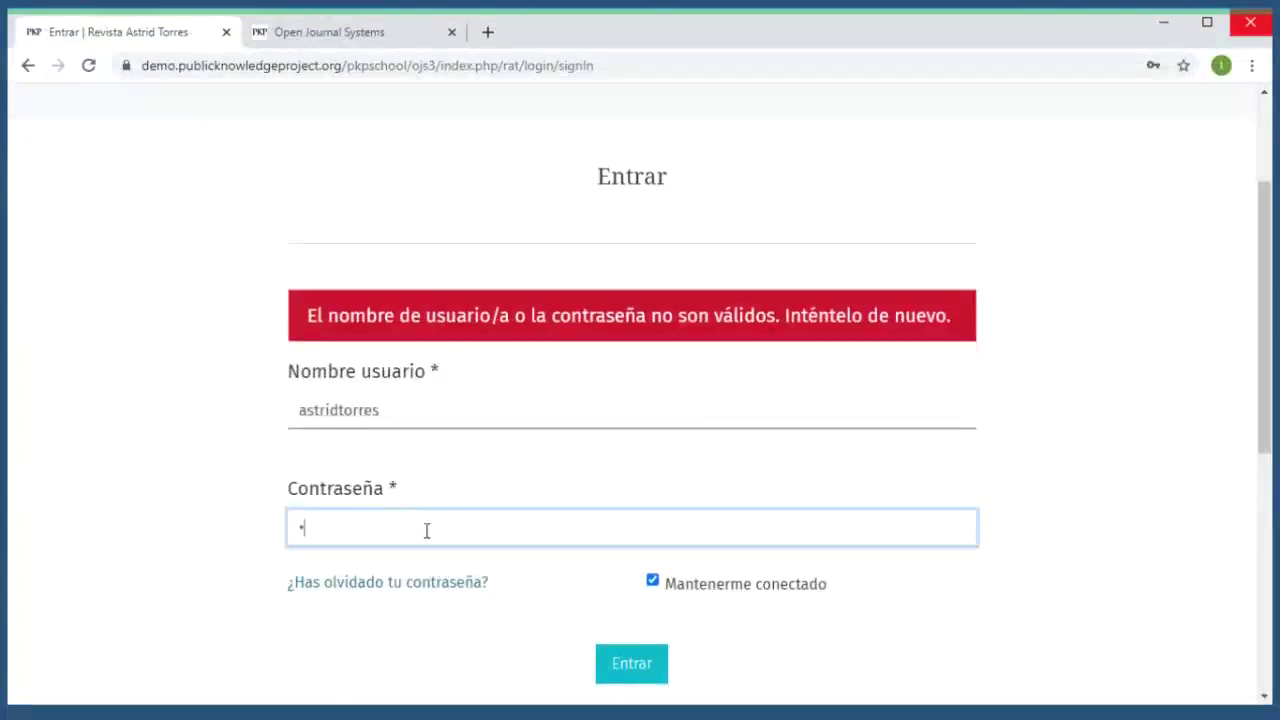
{"action": "type", "text": "•••••••"}
{"action": "key", "text": "Return"}
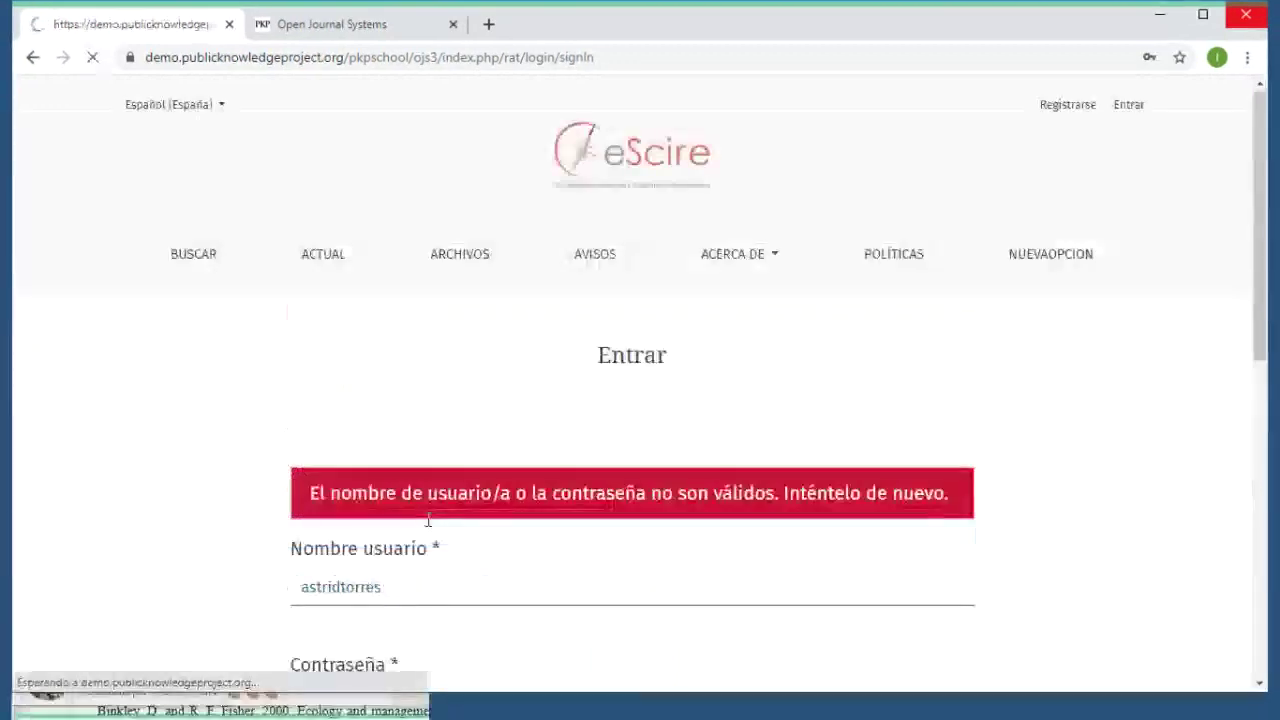
- Close the demo journal page and sign in to the ojs.escire.net site as admin with the account password
{"action": "left_click", "coordinate": [377, 33]}
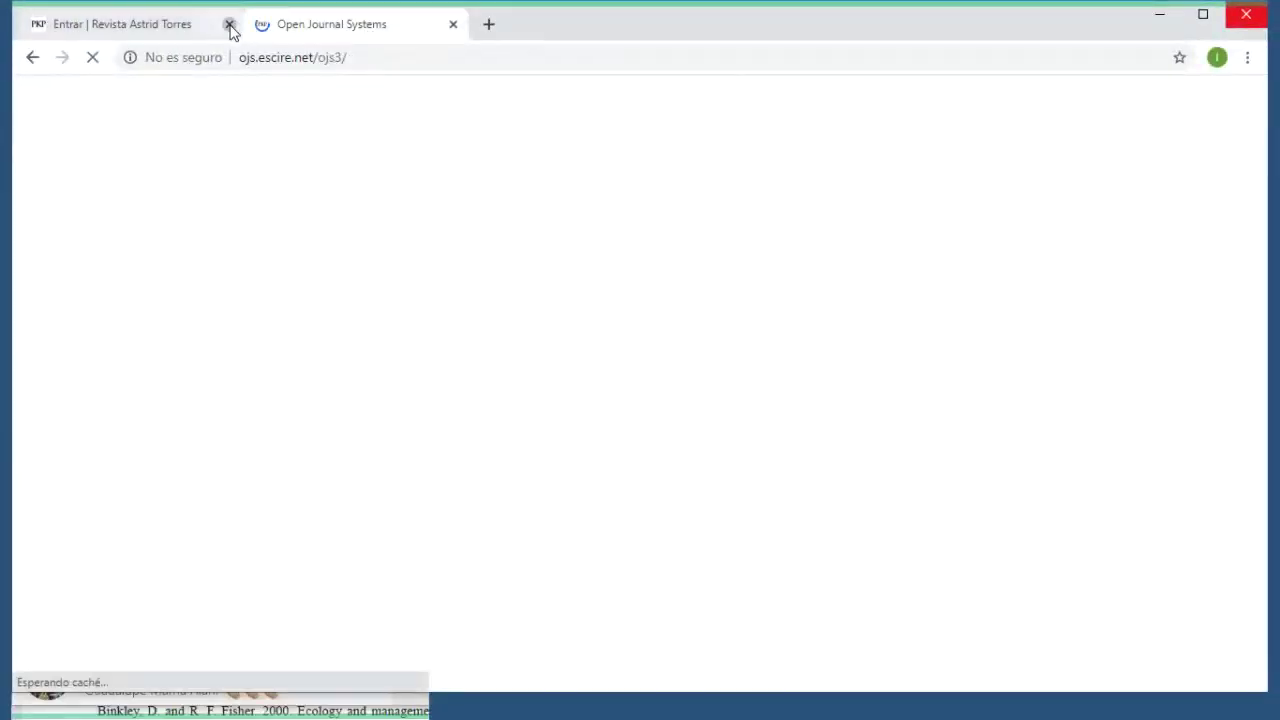
{"action": "left_click", "coordinate": [229, 28]}
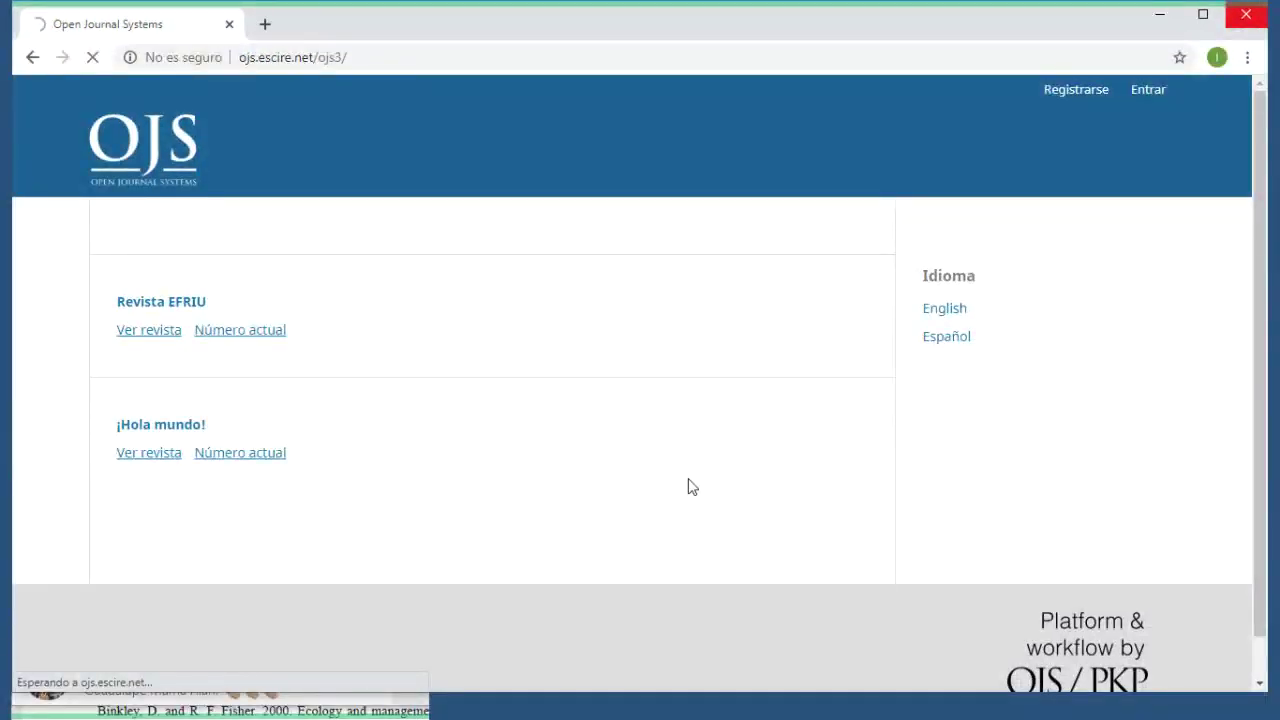
{"action": "left_click", "coordinate": [252, 316]}
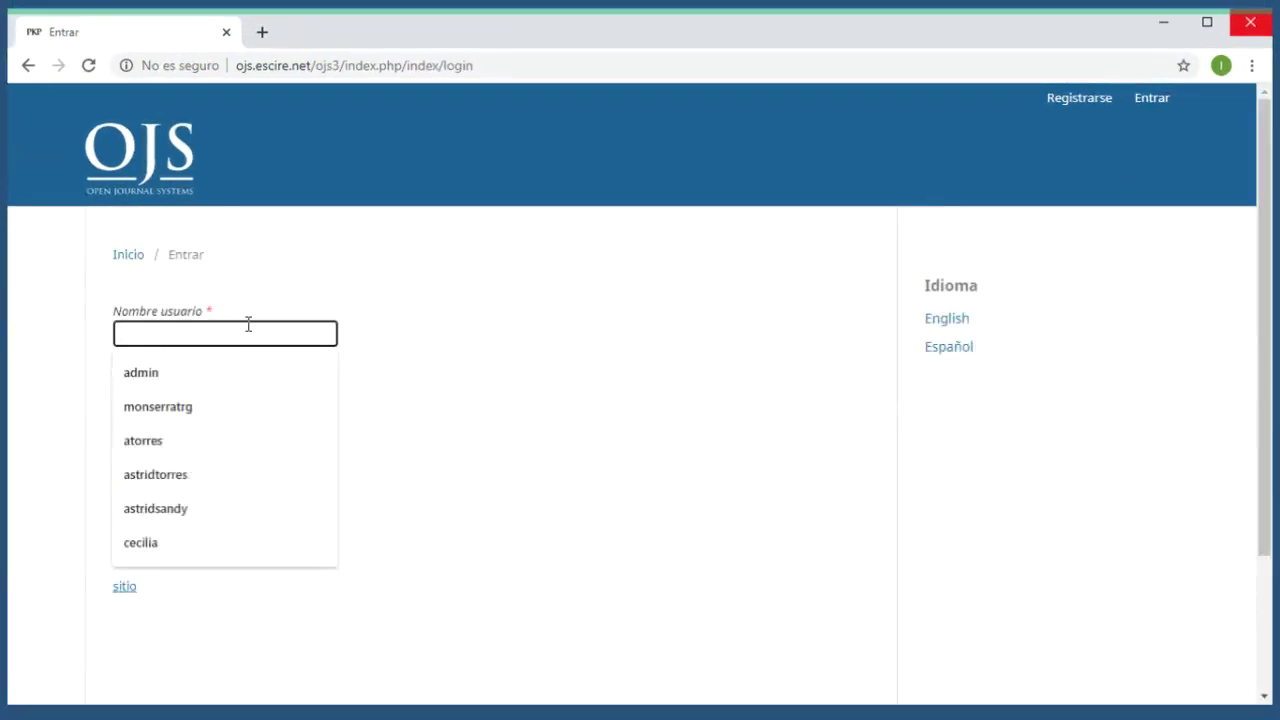
{"action": "left_click", "coordinate": [215, 380]}
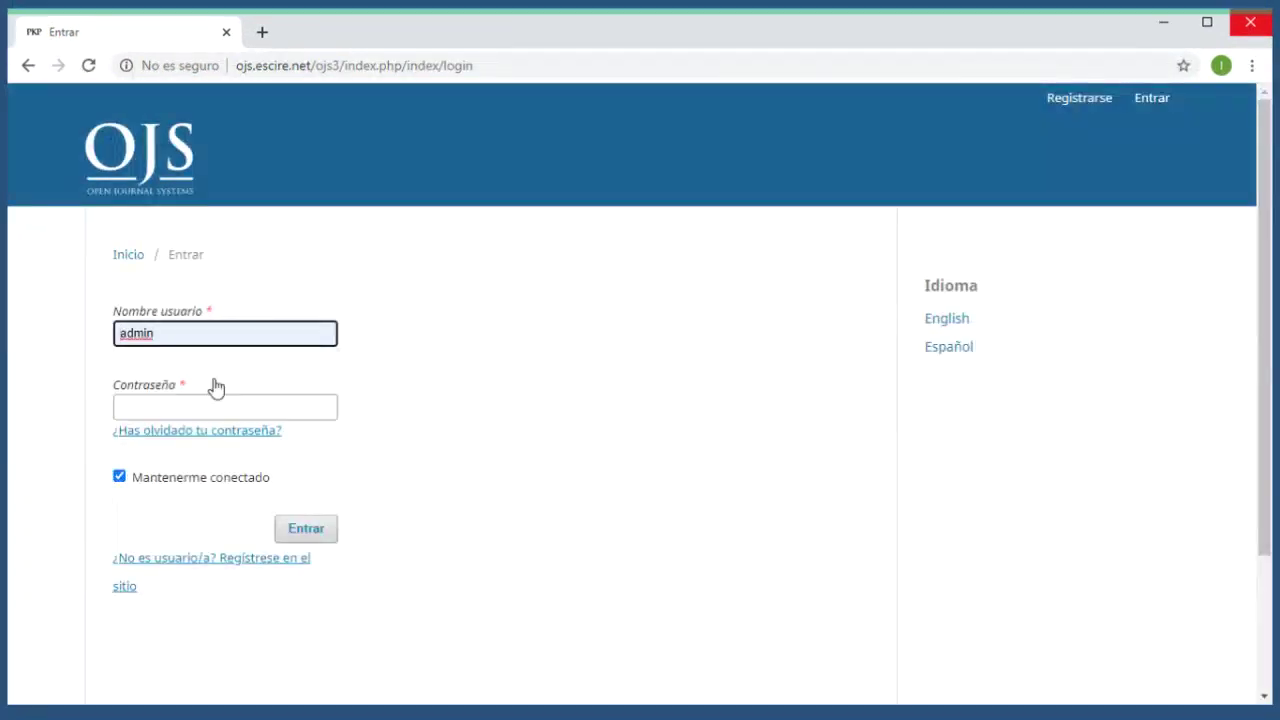
{"action": "left_click", "coordinate": [216, 401]}
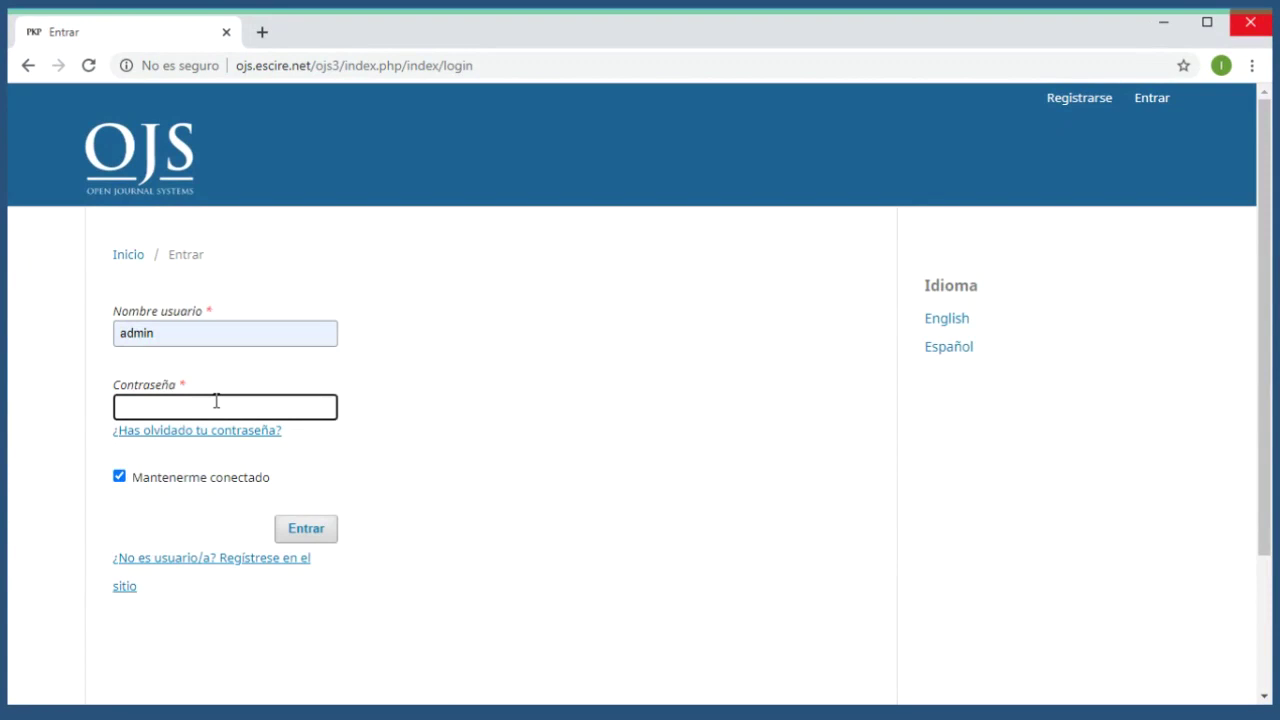
{"action": "type", "text": "••••••••••"}
{"action": "key", "text": "Return"}
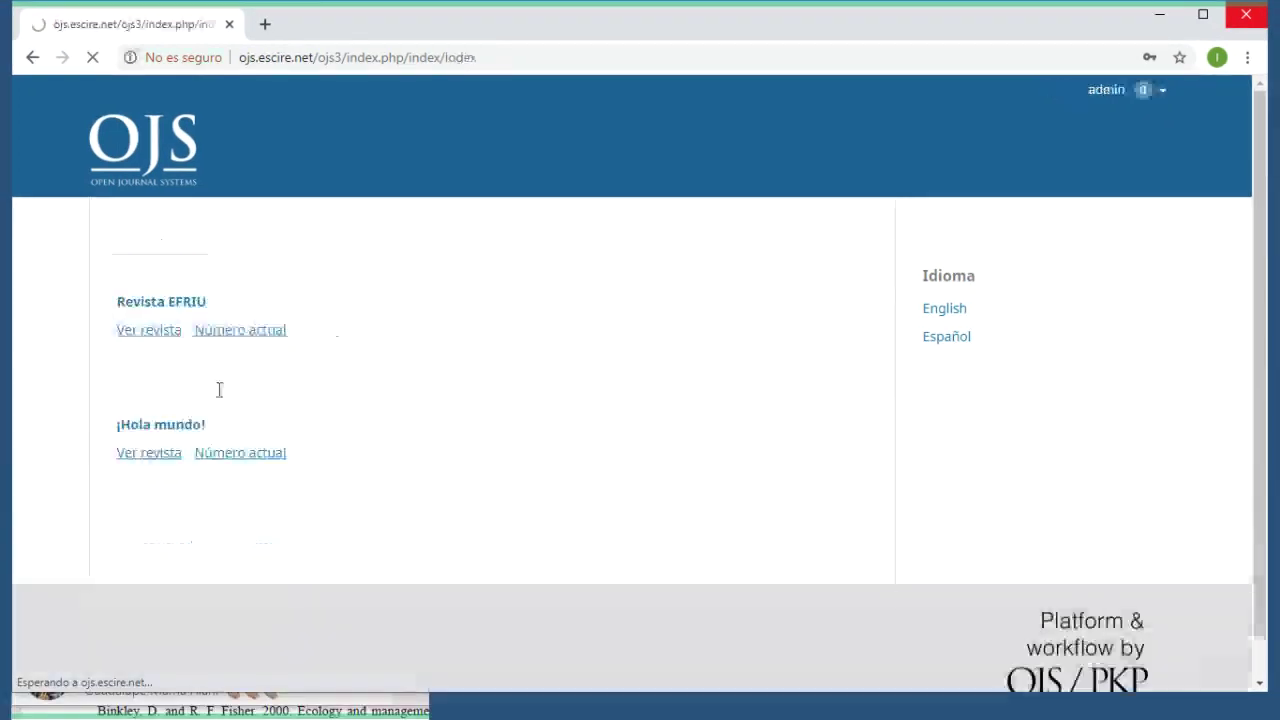
- Go to the ¡Hola mundo! journal's control panel and open the assigned submission Cuadernillo de Actividades
{"action": "left_click", "coordinate": [1122, 372]}
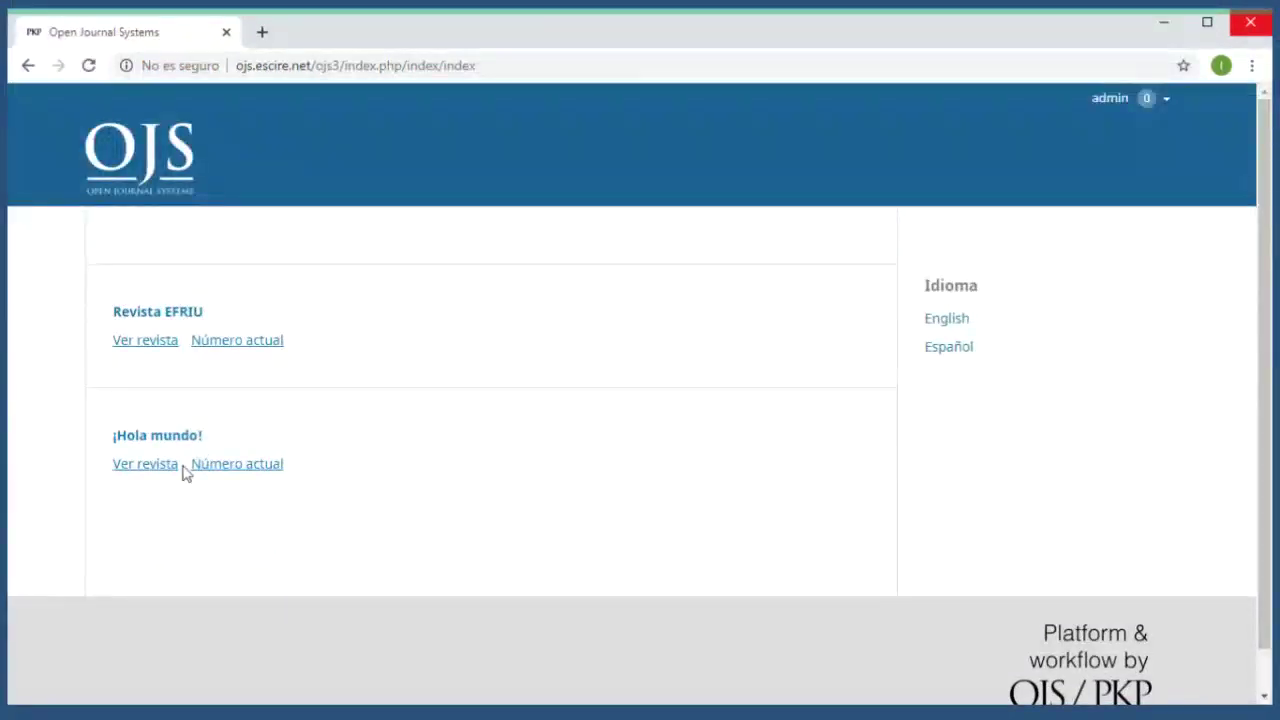
{"action": "left_click", "coordinate": [158, 465]}
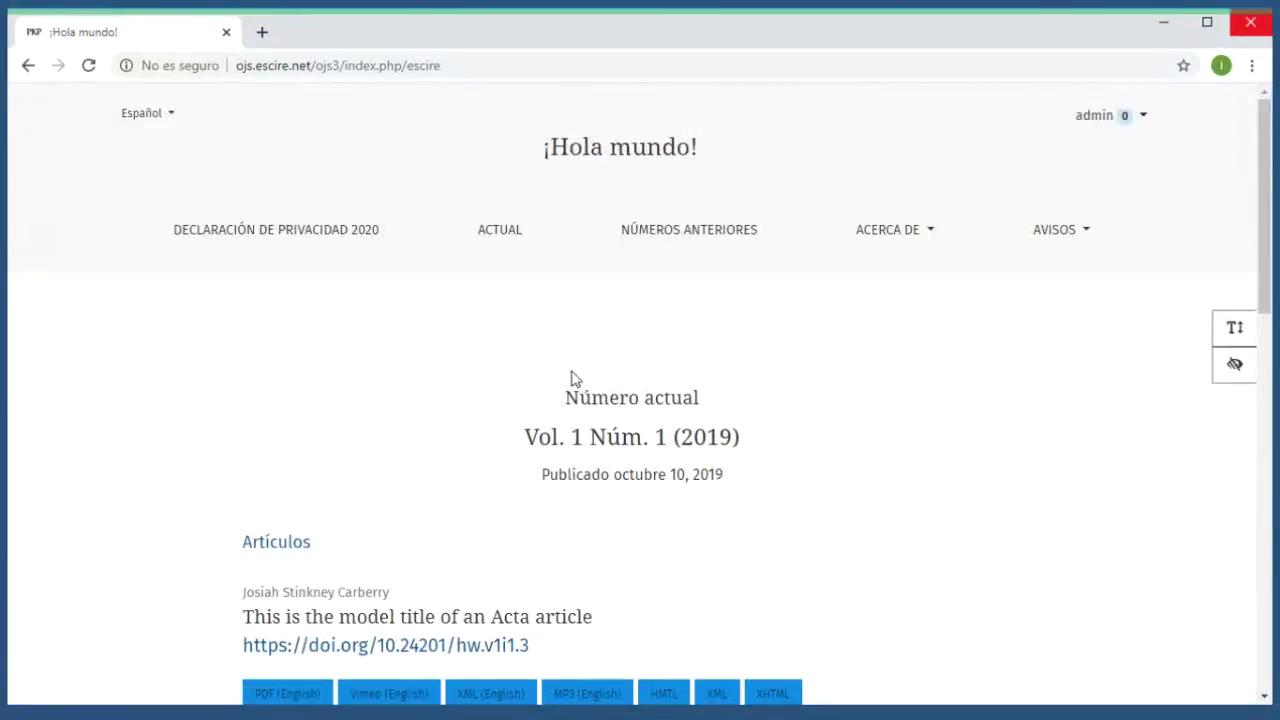
{"action": "left_click", "coordinate": [1098, 115]}
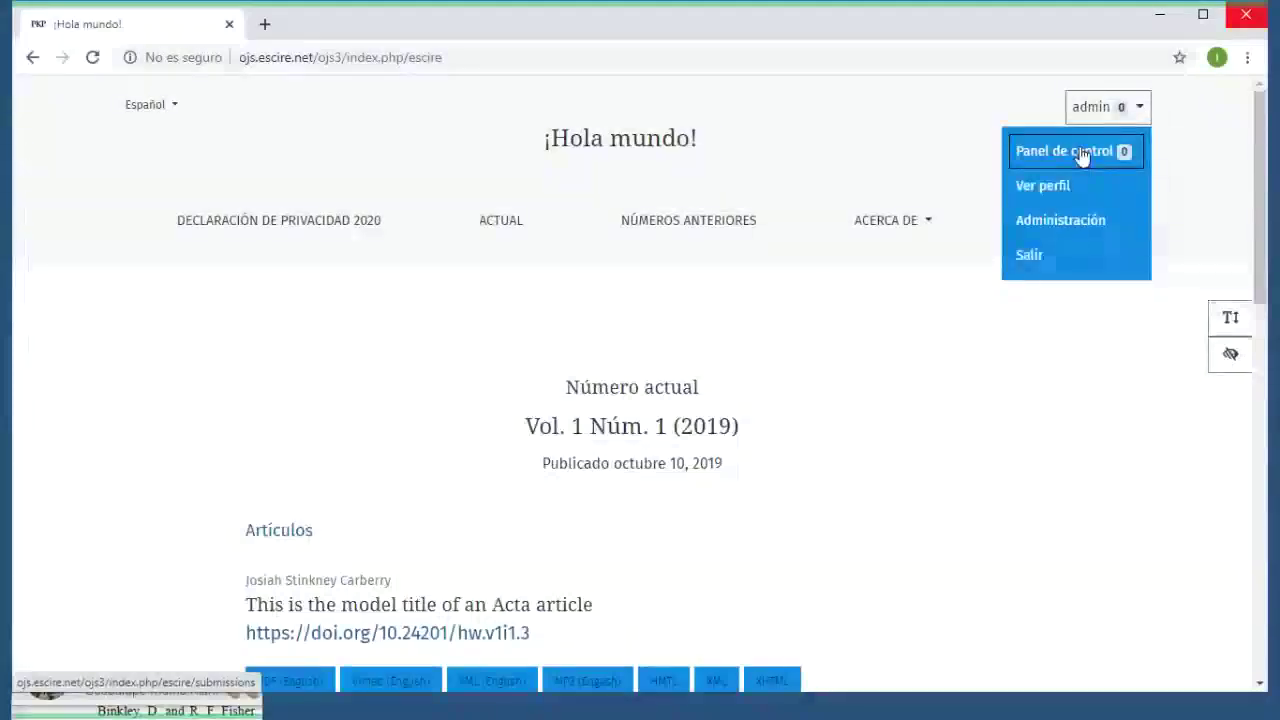
{"action": "left_click", "coordinate": [1083, 158]}
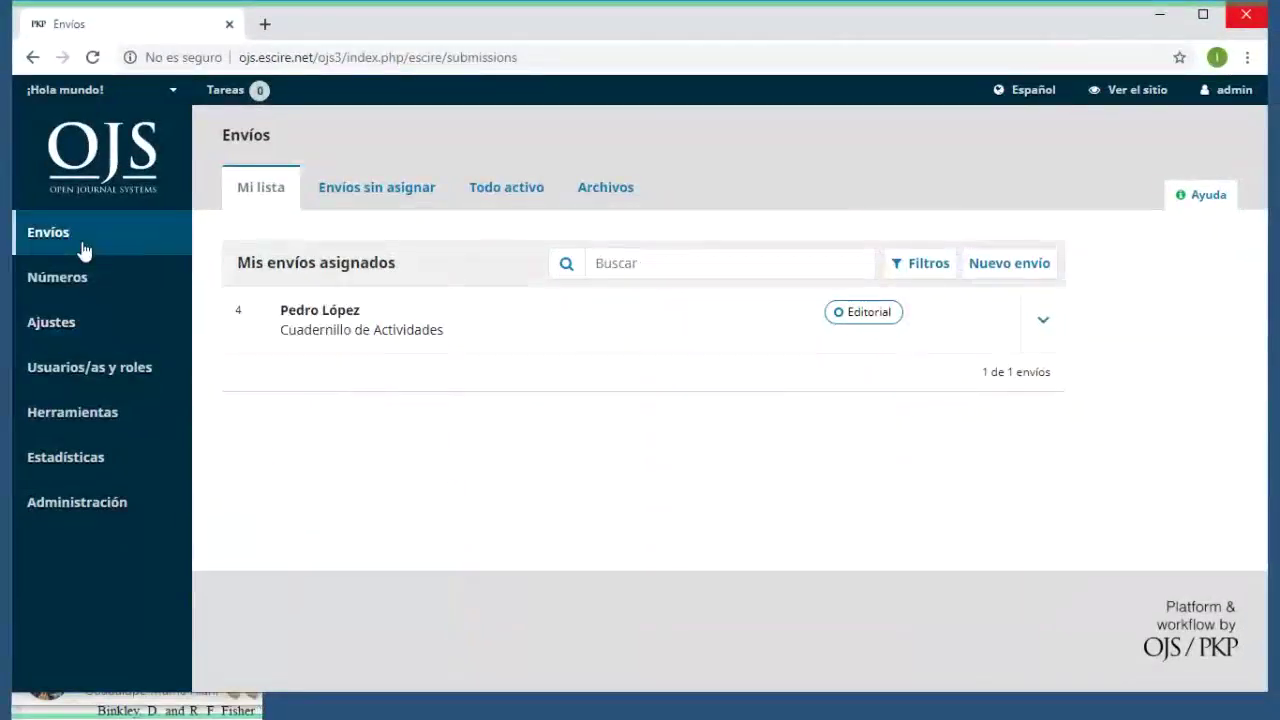
{"action": "left_click", "coordinate": [86, 249]}
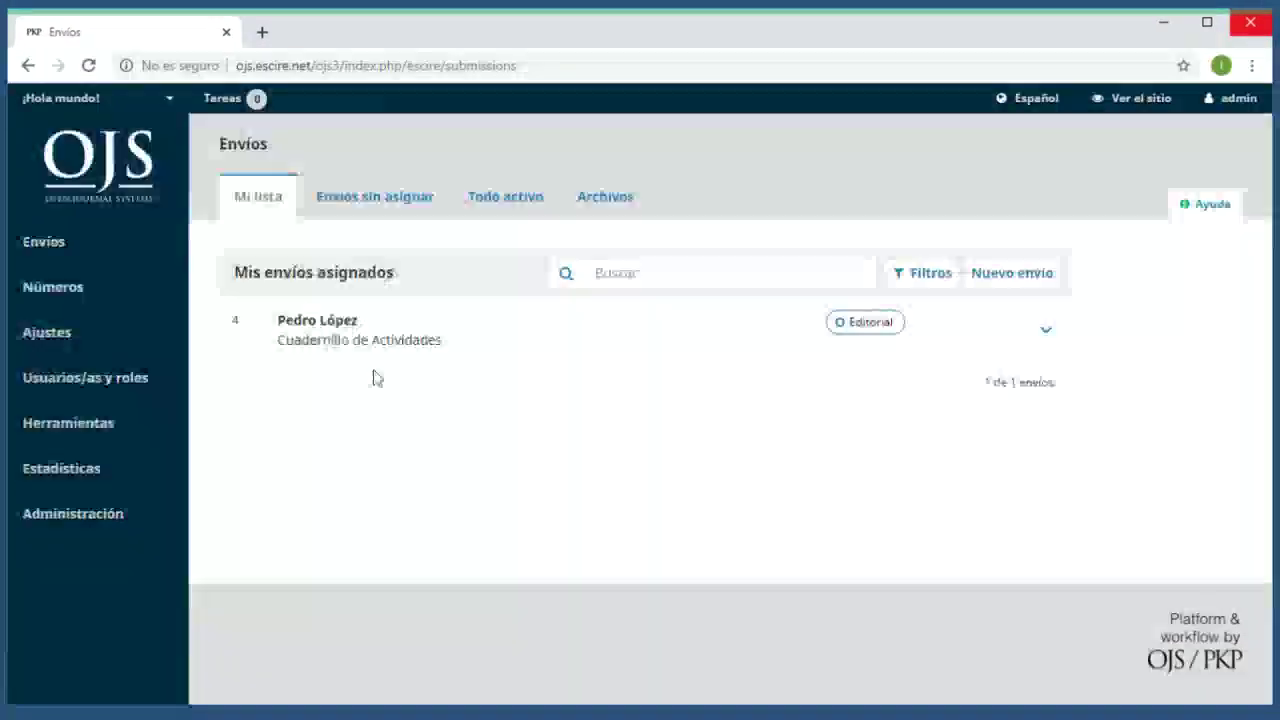
{"action": "left_click", "coordinate": [330, 339]}
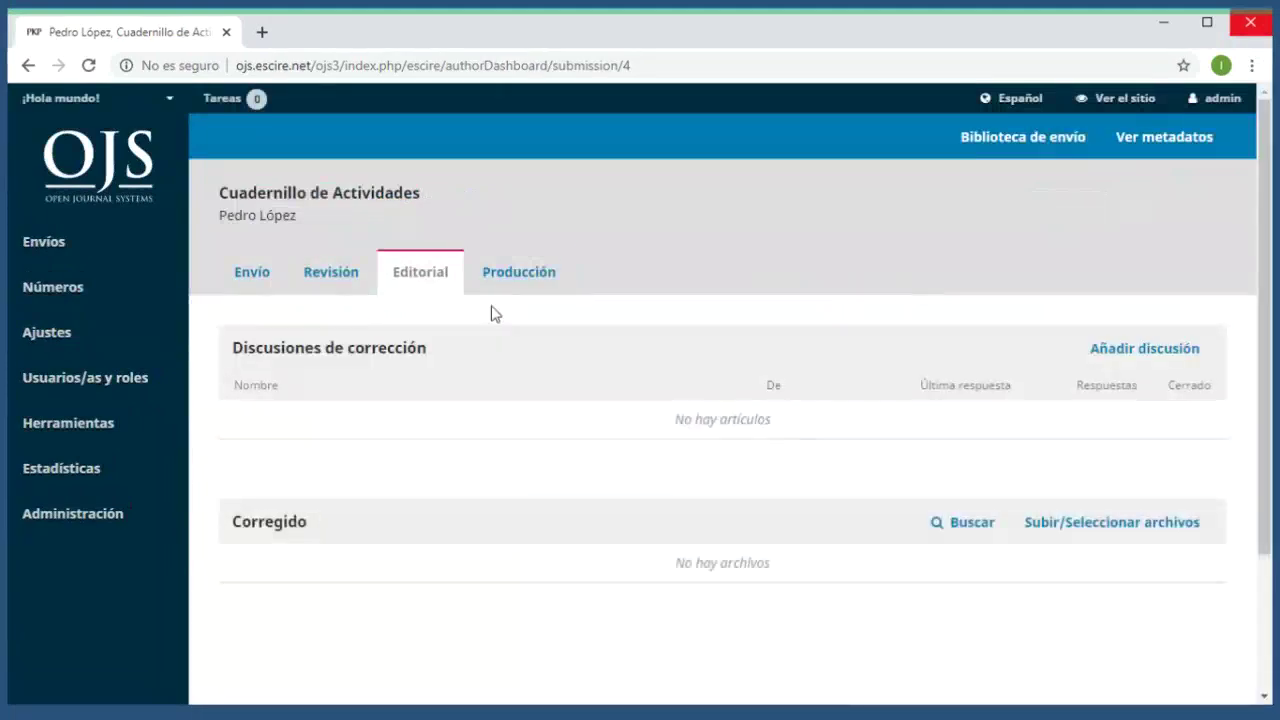
- Examine the submission's Producción, Editorial and Revisión stages, including the contents of review round 4
{"action": "left_click", "coordinate": [519, 270]}
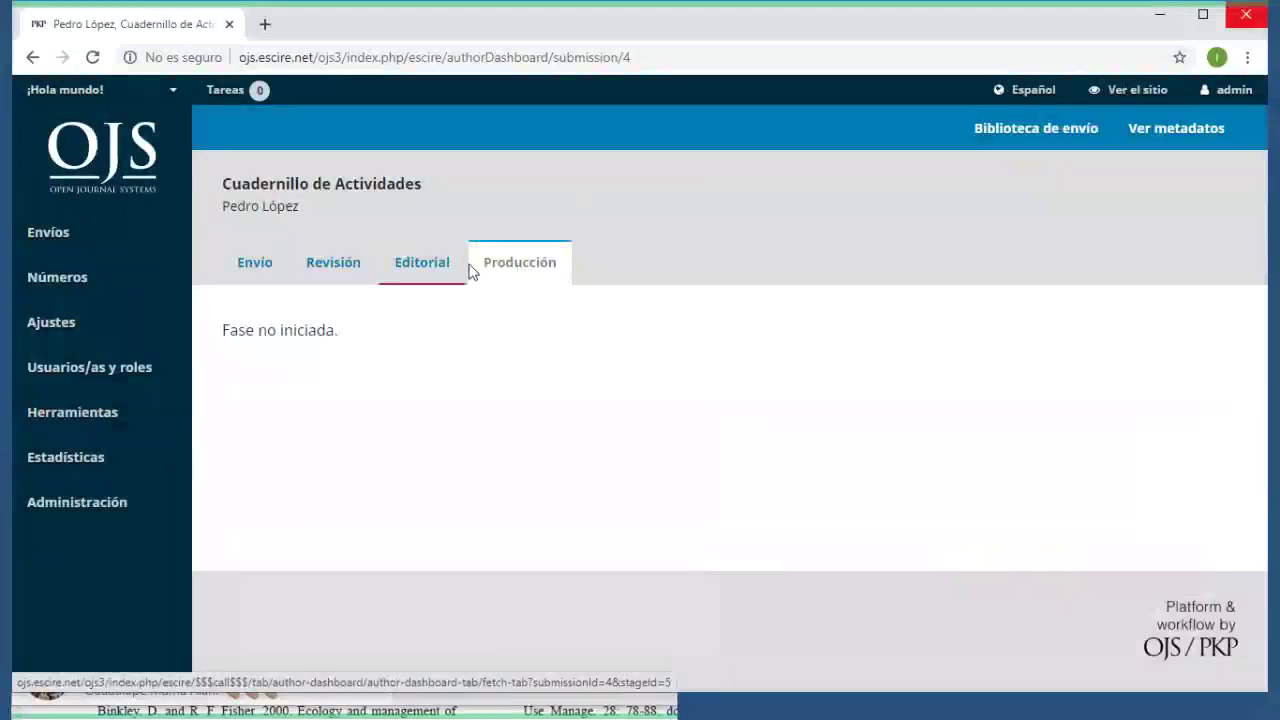
{"action": "left_click", "coordinate": [405, 275]}
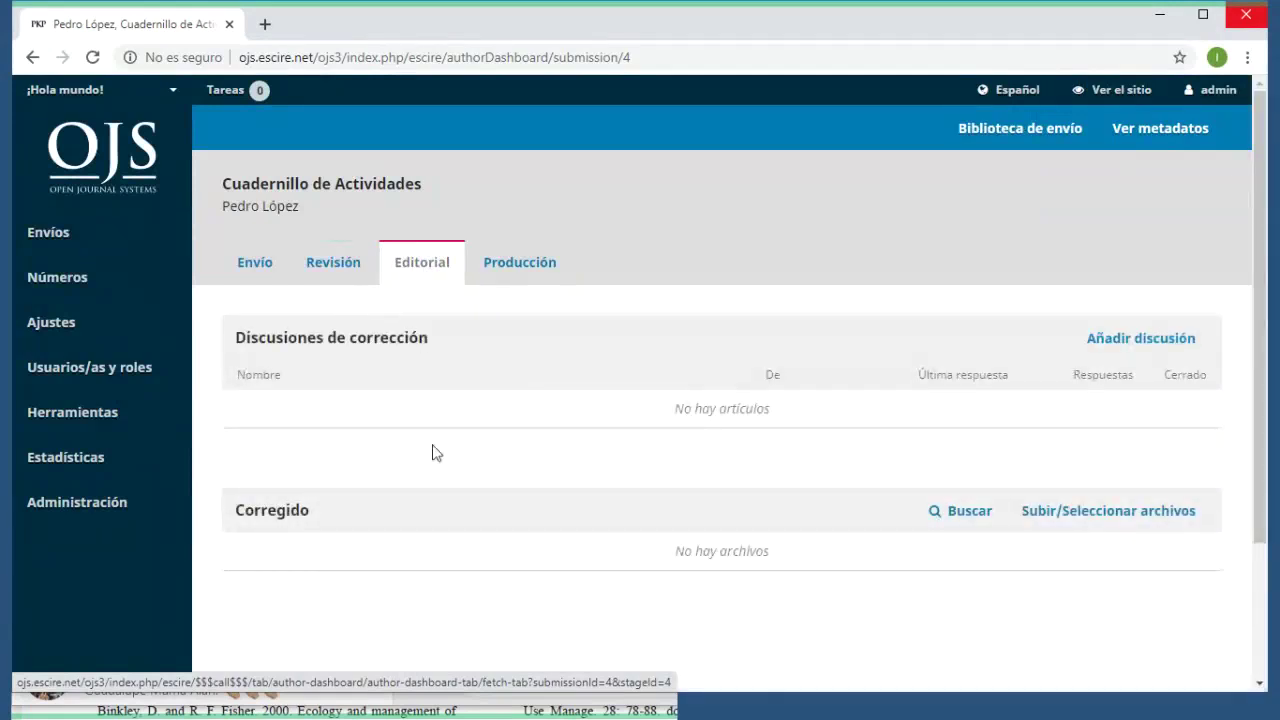
{"action": "scroll", "coordinate": [434, 451], "scroll_direction": "down", "scroll_amount": 3}
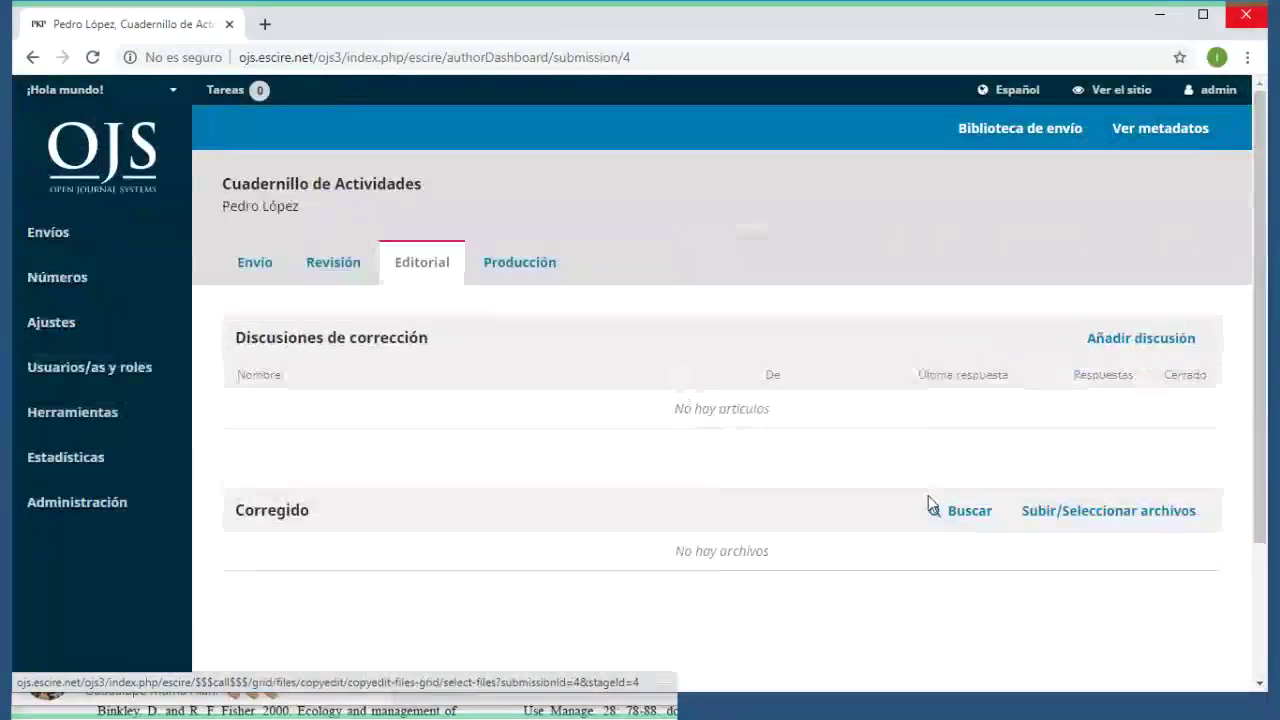
{"action": "left_click", "coordinate": [322, 270]}
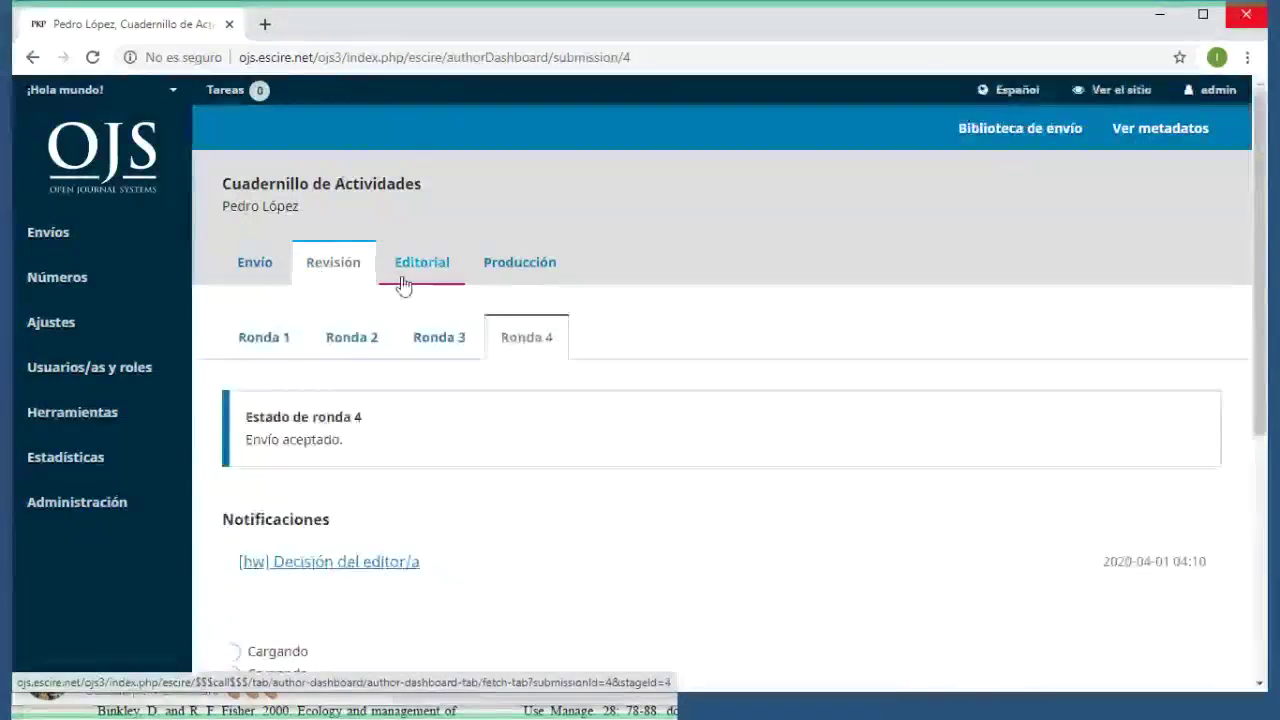
{"action": "scroll", "coordinate": [403, 290], "scroll_direction": "down", "scroll_amount": 4}
{"action": "scroll", "coordinate": [449, 377], "scroll_direction": "up", "scroll_amount": 4}
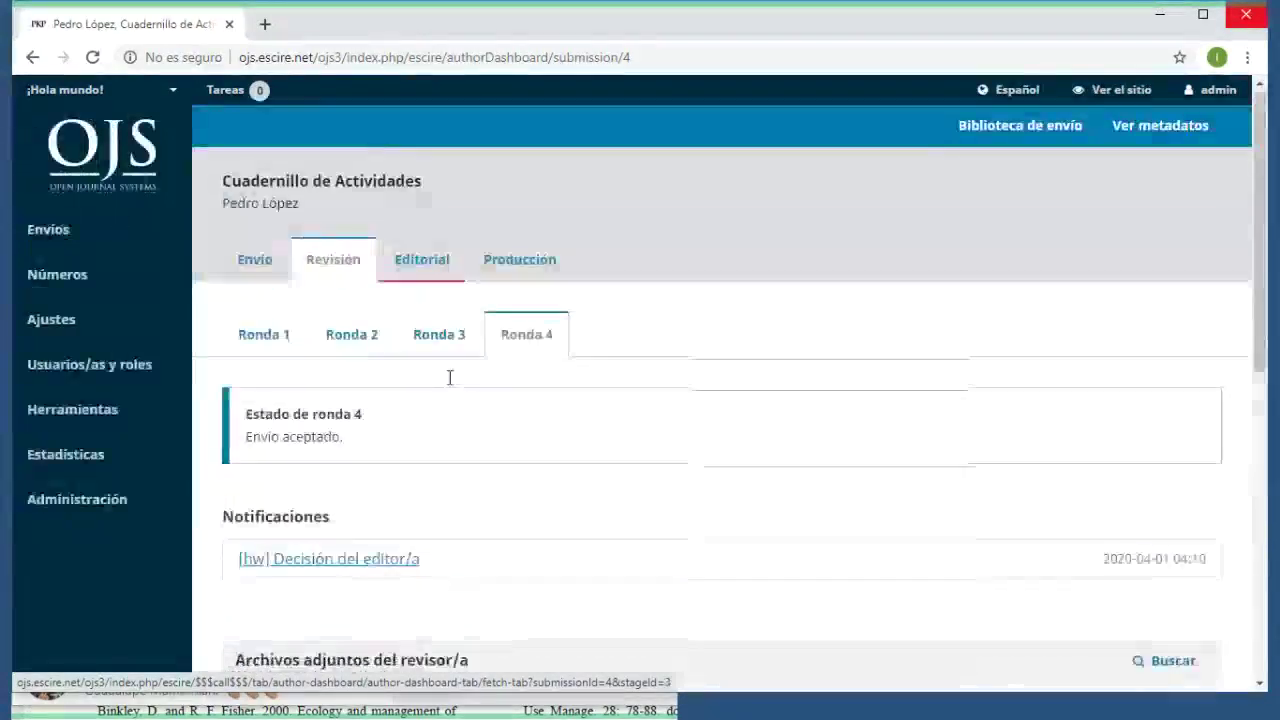
- In the Editorial stage, upload corrector_final.docx as a corrected file with the article component Texto del artículo
{"action": "left_click", "coordinate": [450, 278]}
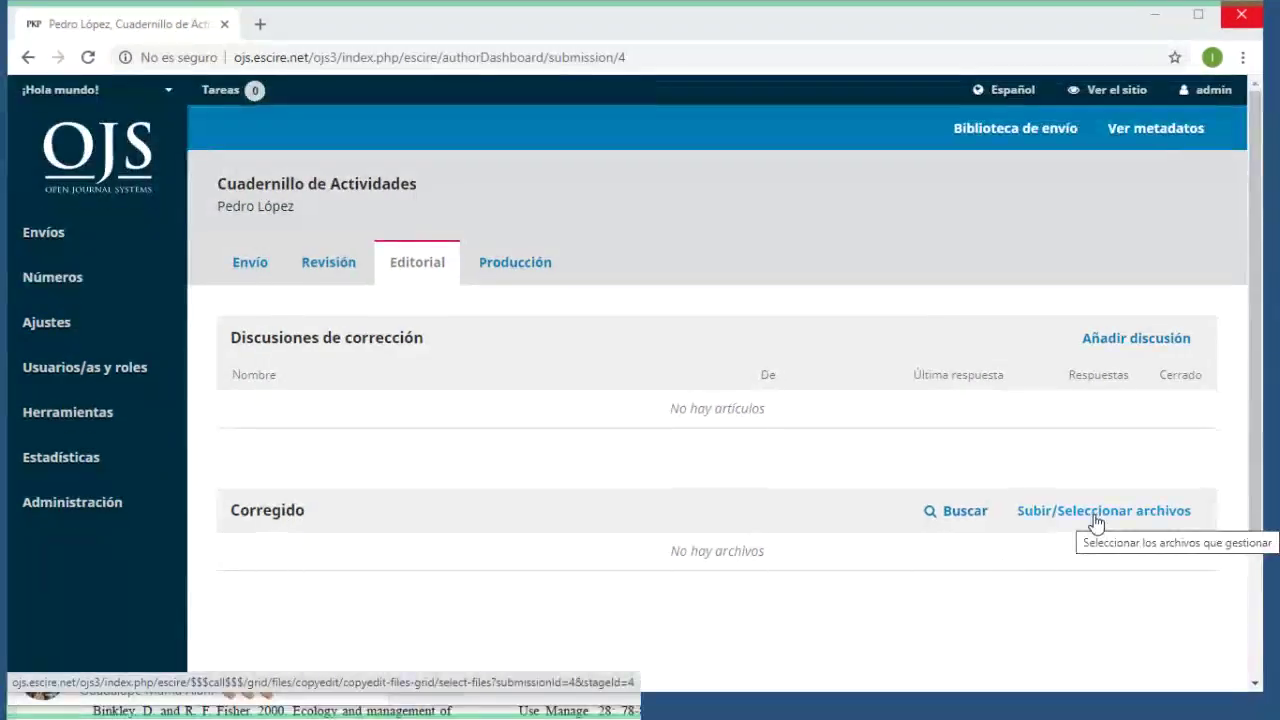
{"action": "left_click", "coordinate": [1100, 522]}
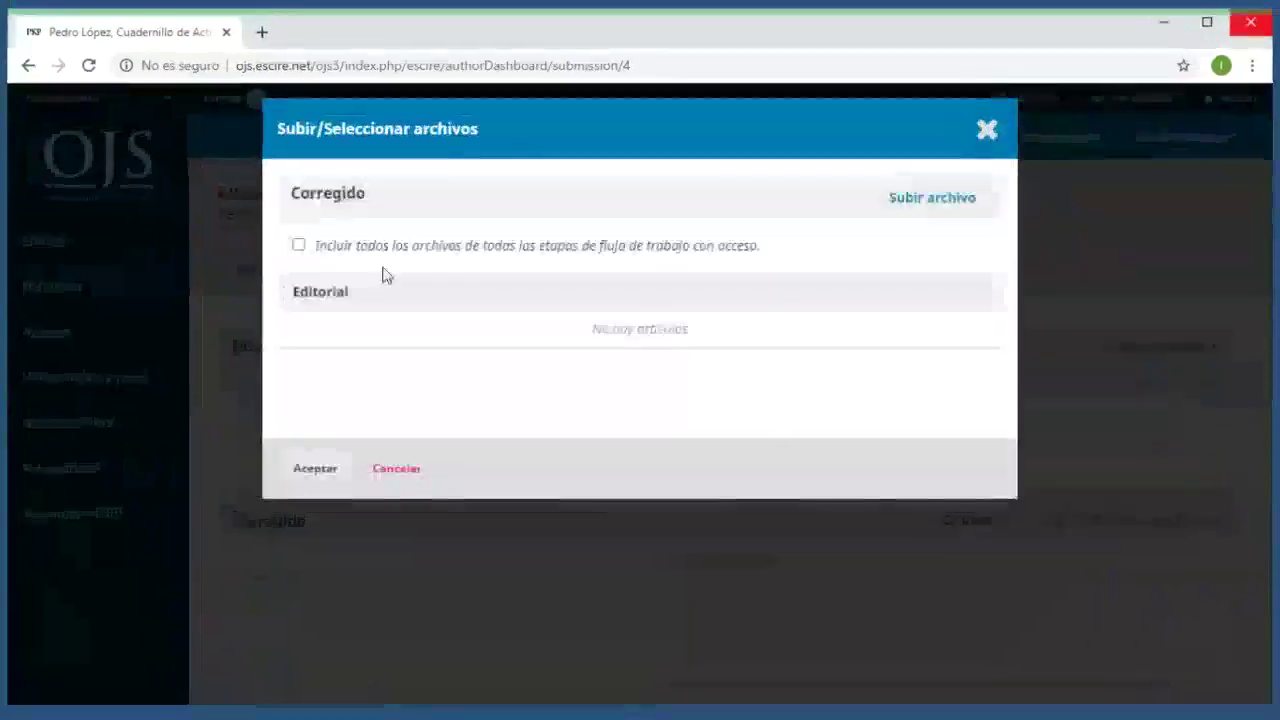
{"action": "left_click", "coordinate": [932, 197]}
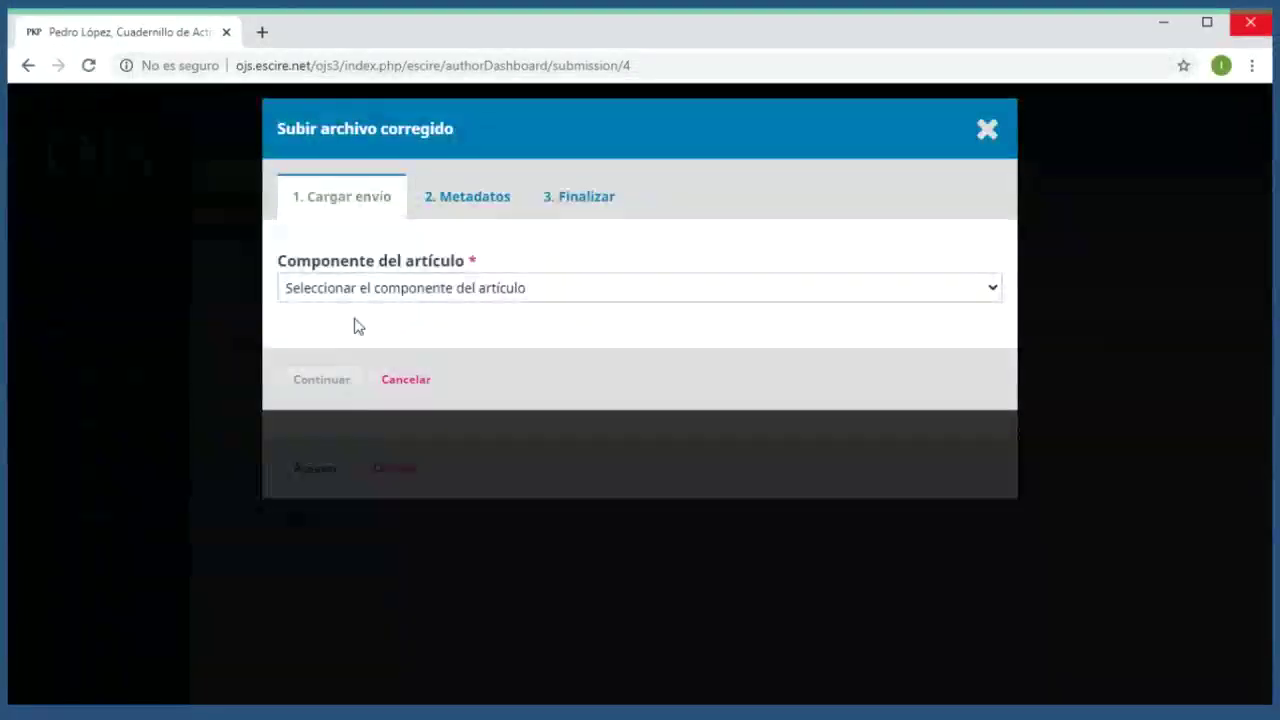
{"action": "left_click", "coordinate": [357, 297]}
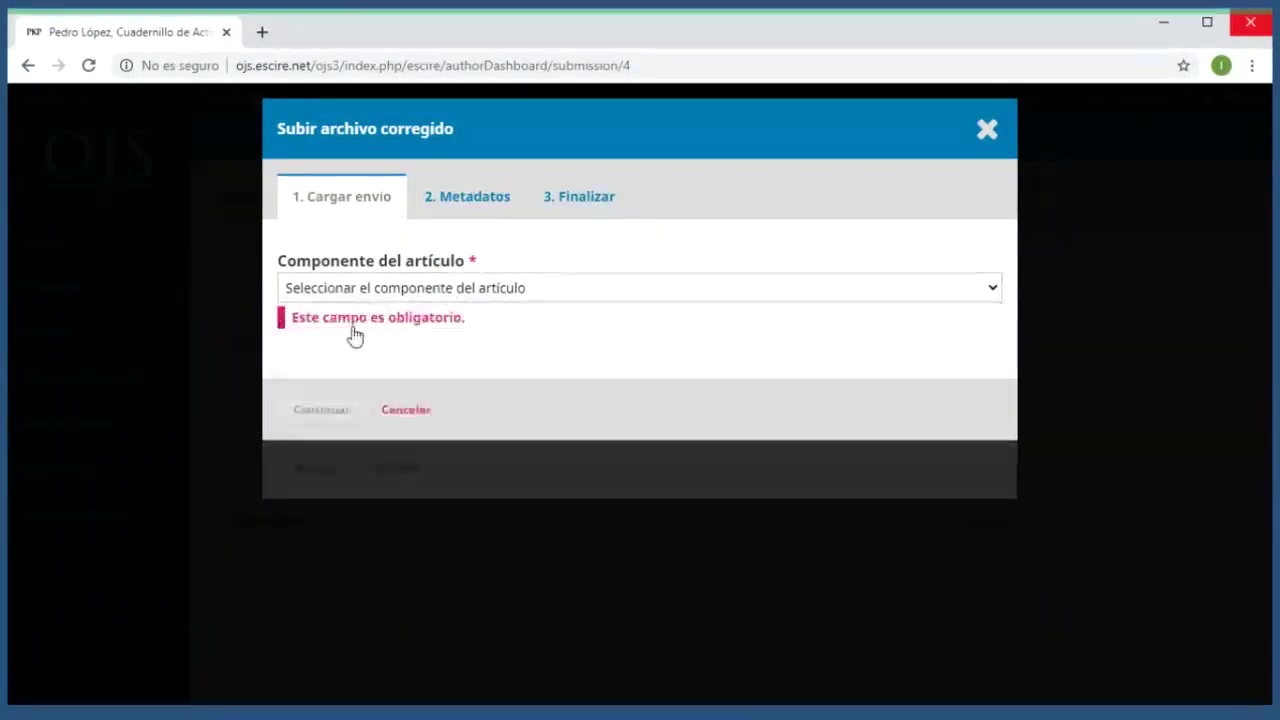
{"action": "left_click", "coordinate": [351, 334]}
{"action": "left_click", "coordinate": [889, 377]}
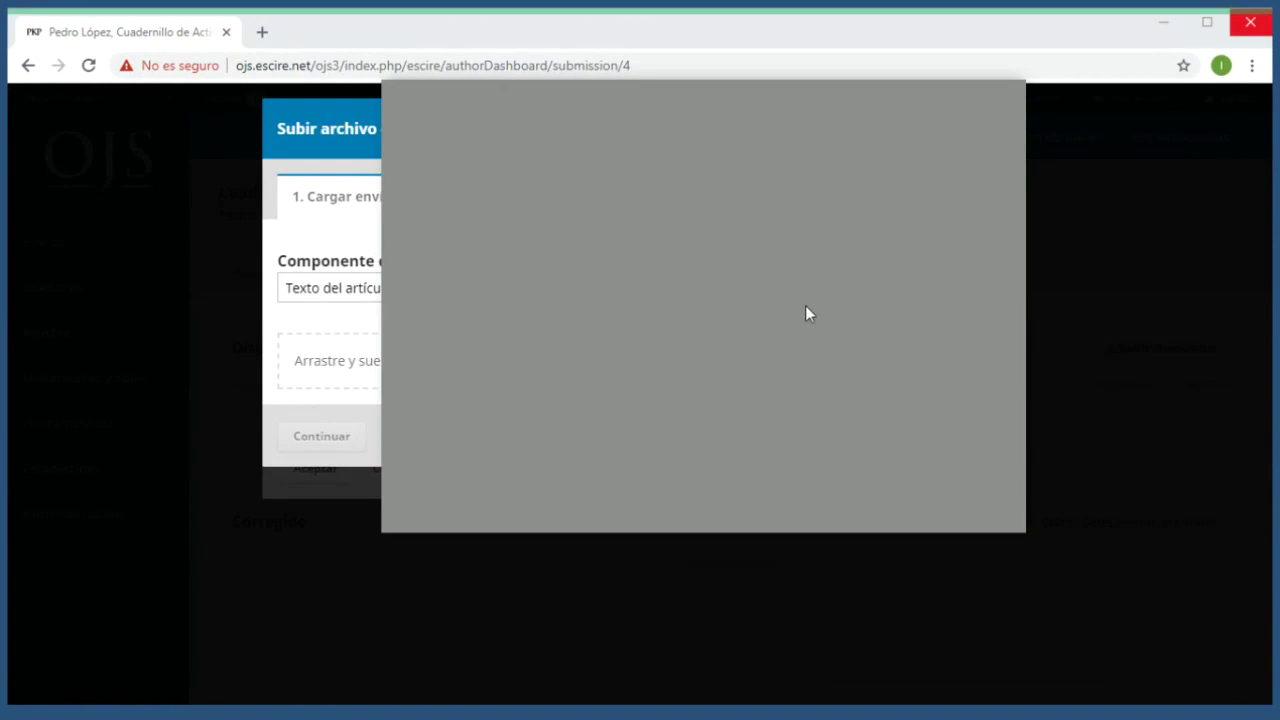
{"action": "double_click", "coordinate": [683, 312]}
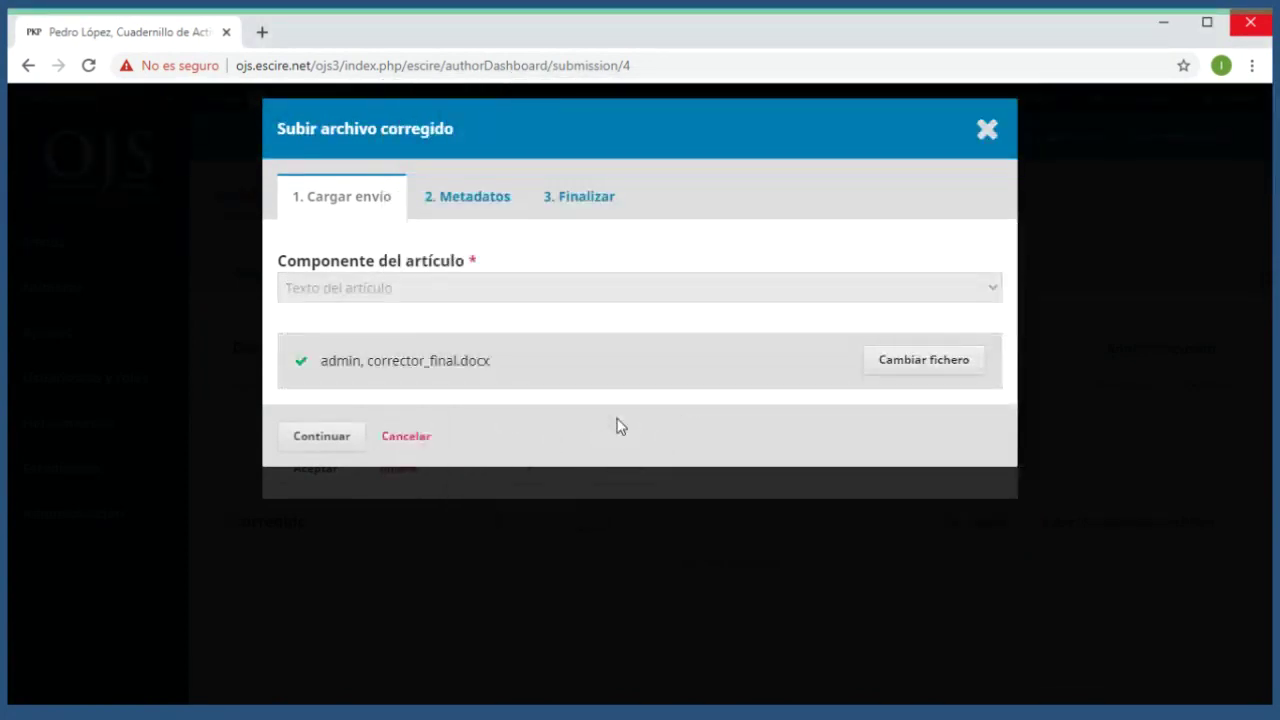
{"action": "left_click", "coordinate": [349, 437]}
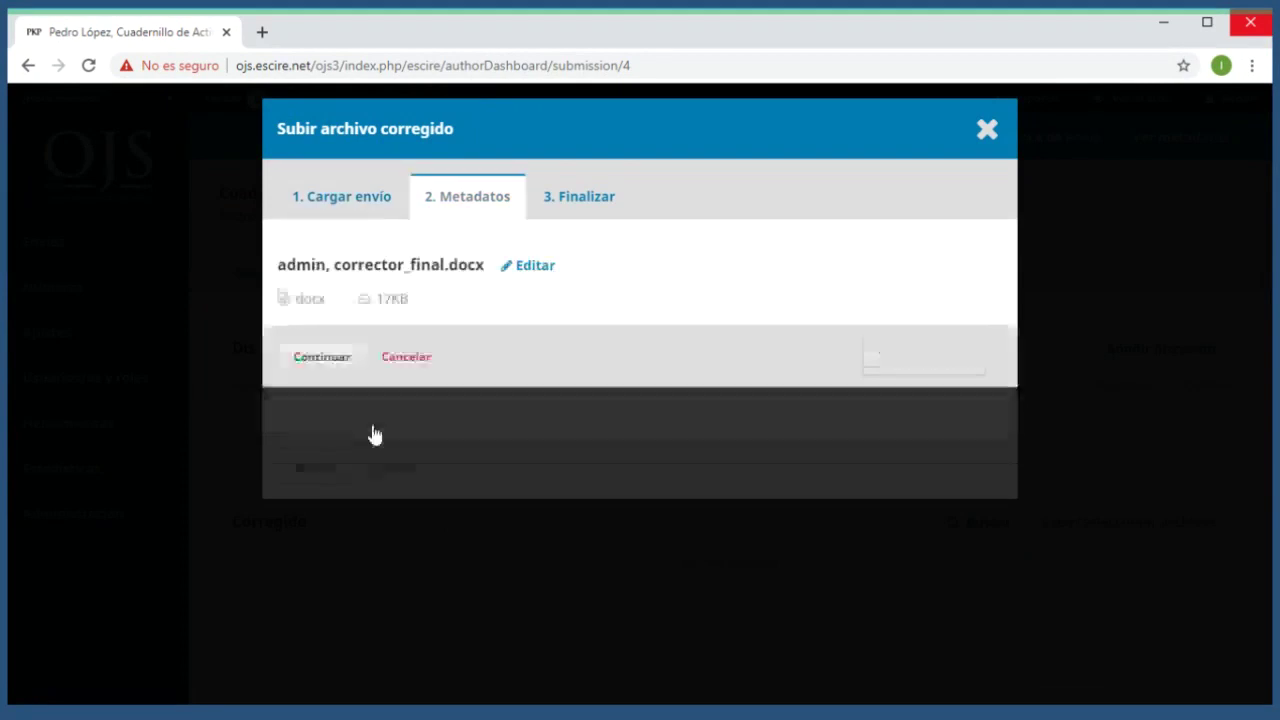
{"action": "left_click", "coordinate": [346, 362]}
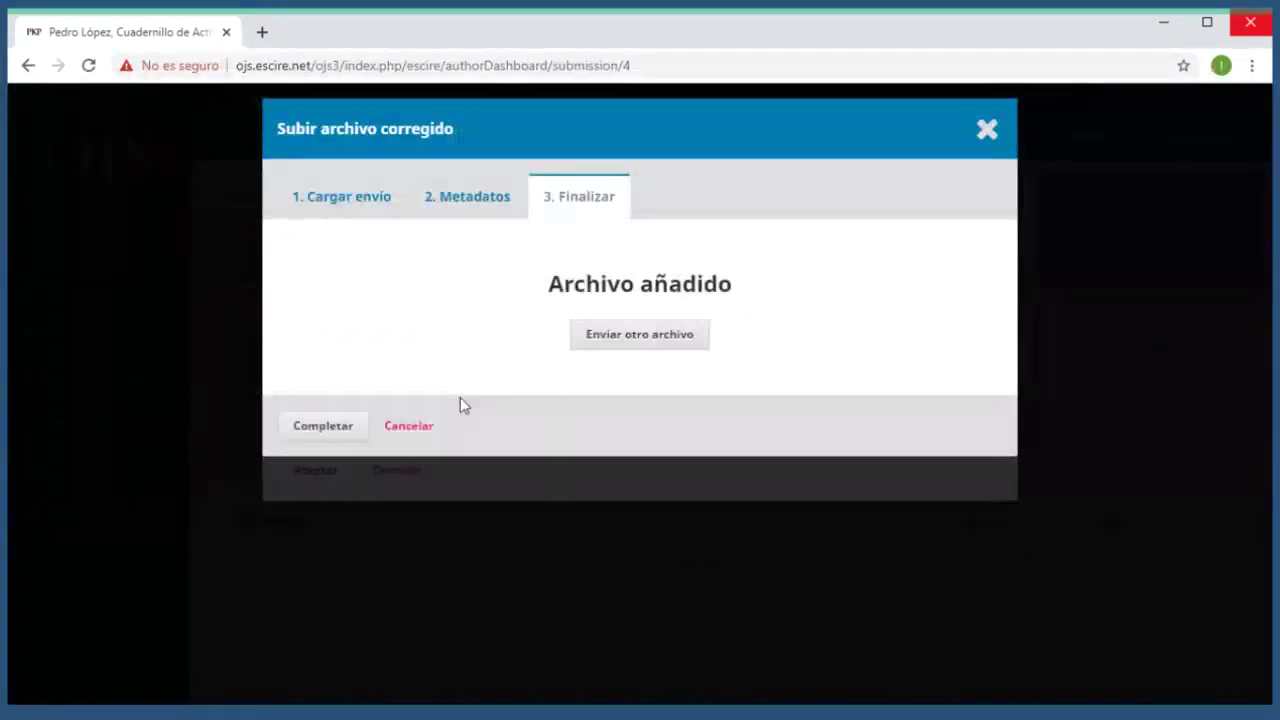
{"action": "left_click", "coordinate": [330, 430]}
- Include the uploaded corrector_final.docx in the submission's Corregido files and check that section
{"action": "left_click", "coordinate": [316, 329]}
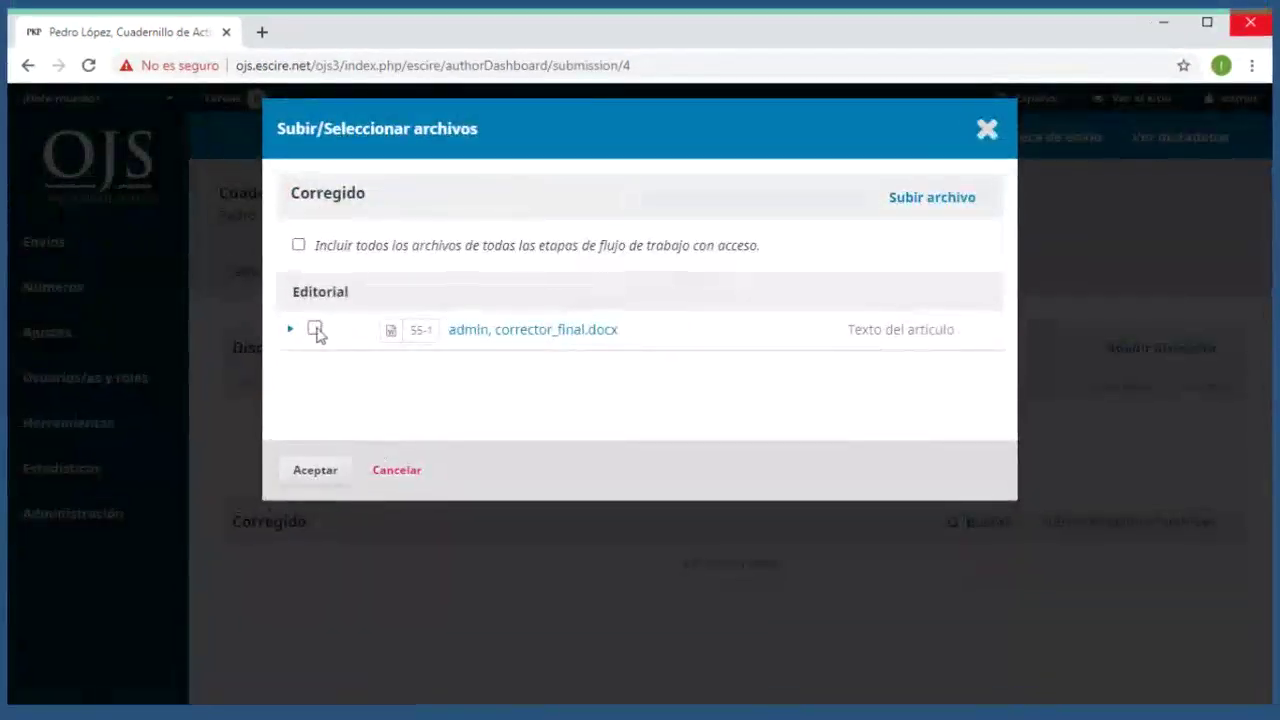
{"action": "left_click", "coordinate": [322, 472]}
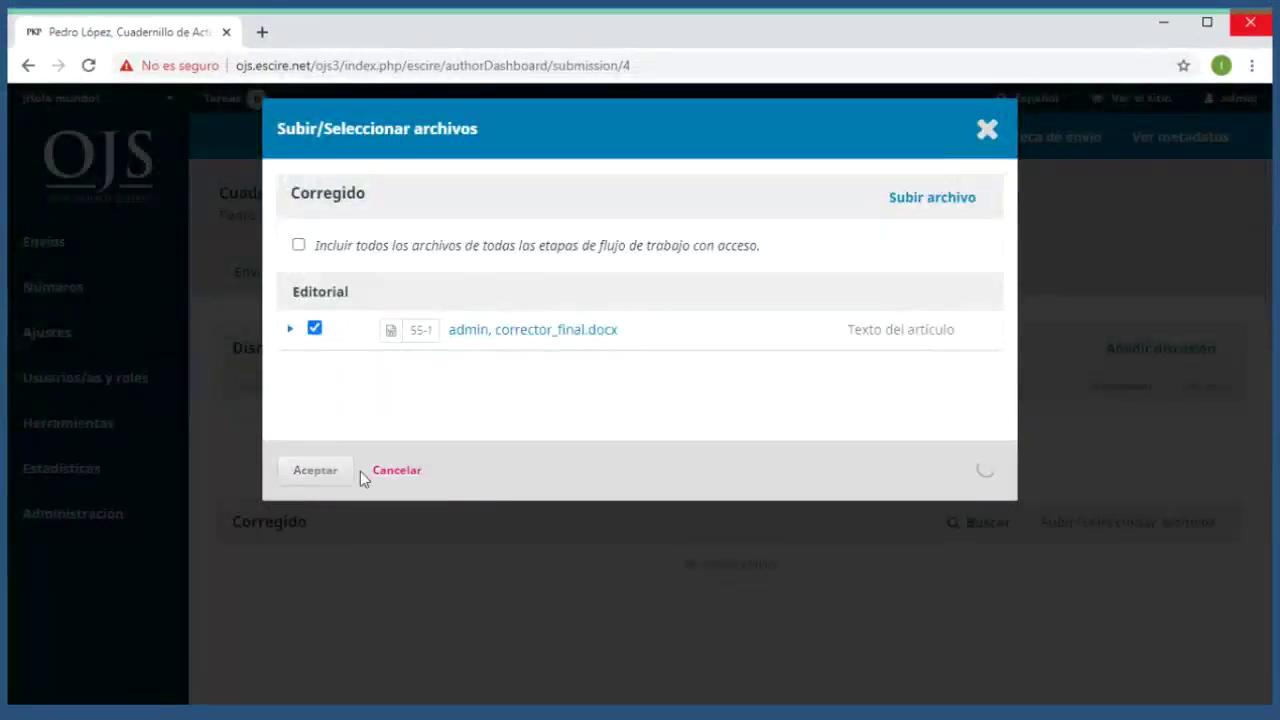
{"action": "scroll", "coordinate": [694, 503], "scroll_direction": "down", "scroll_amount": 2}
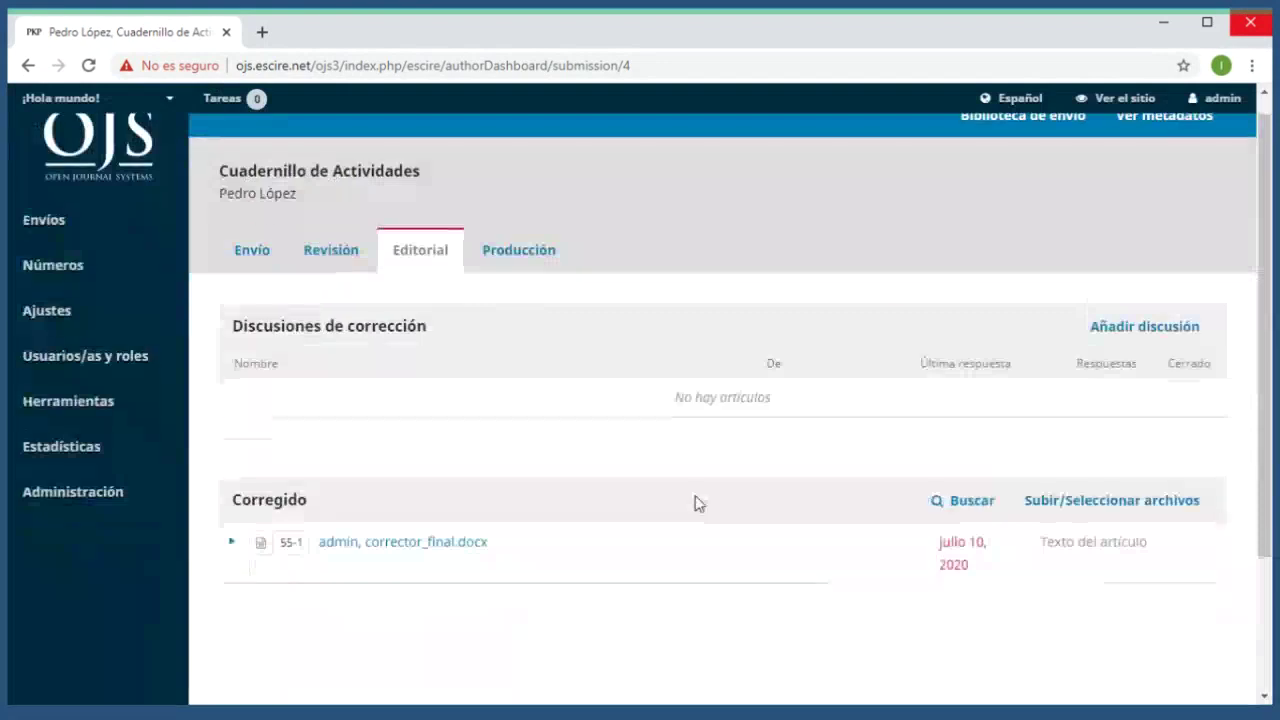
{"action": "scroll", "coordinate": [698, 503], "scroll_direction": "down", "scroll_amount": 1}
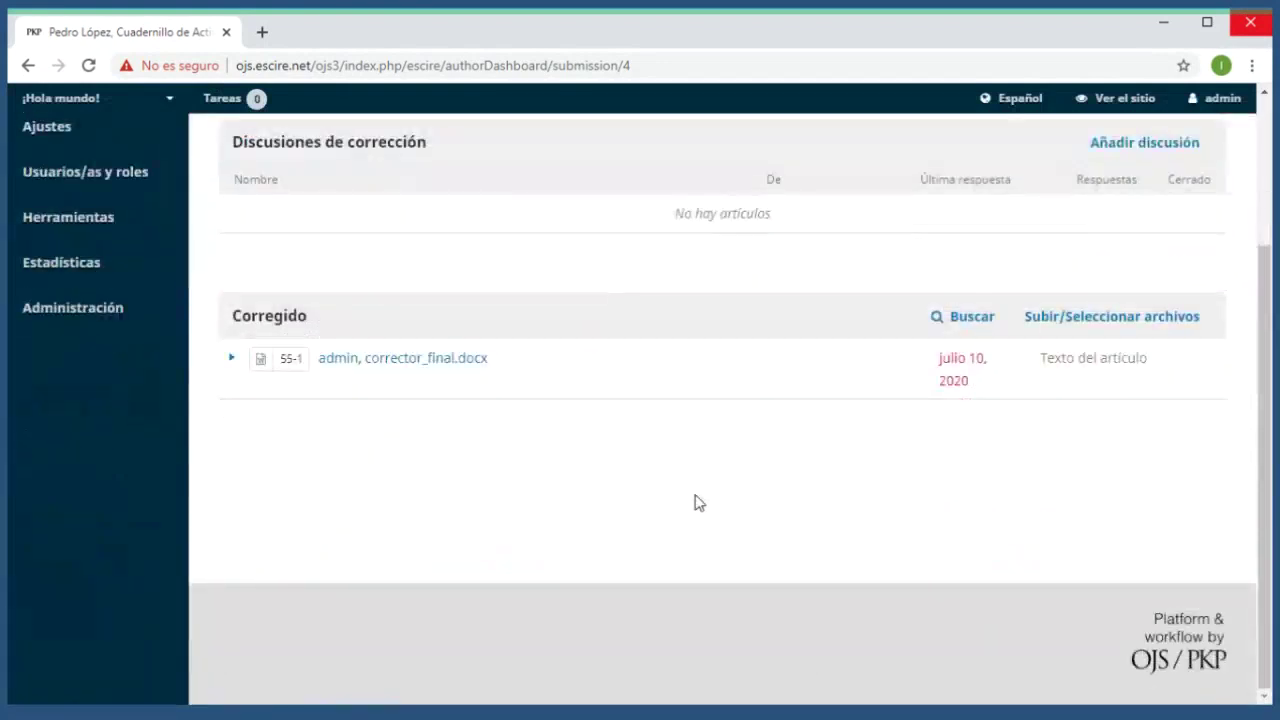
- Open the journal's Usuarios/as y roles list and start a session as the third listed user
{"action": "scroll", "coordinate": [698, 503], "scroll_direction": "up", "scroll_amount": 3}
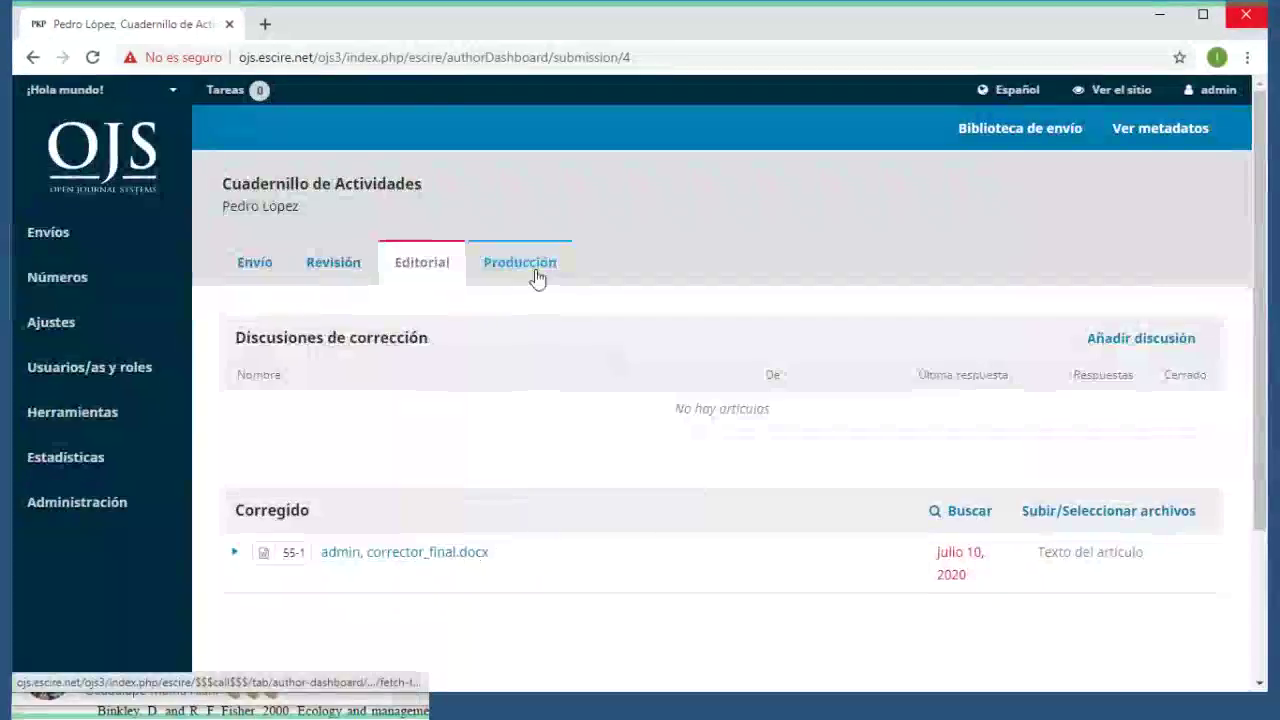
{"action": "mouse_move", "coordinate": [140, 345]}
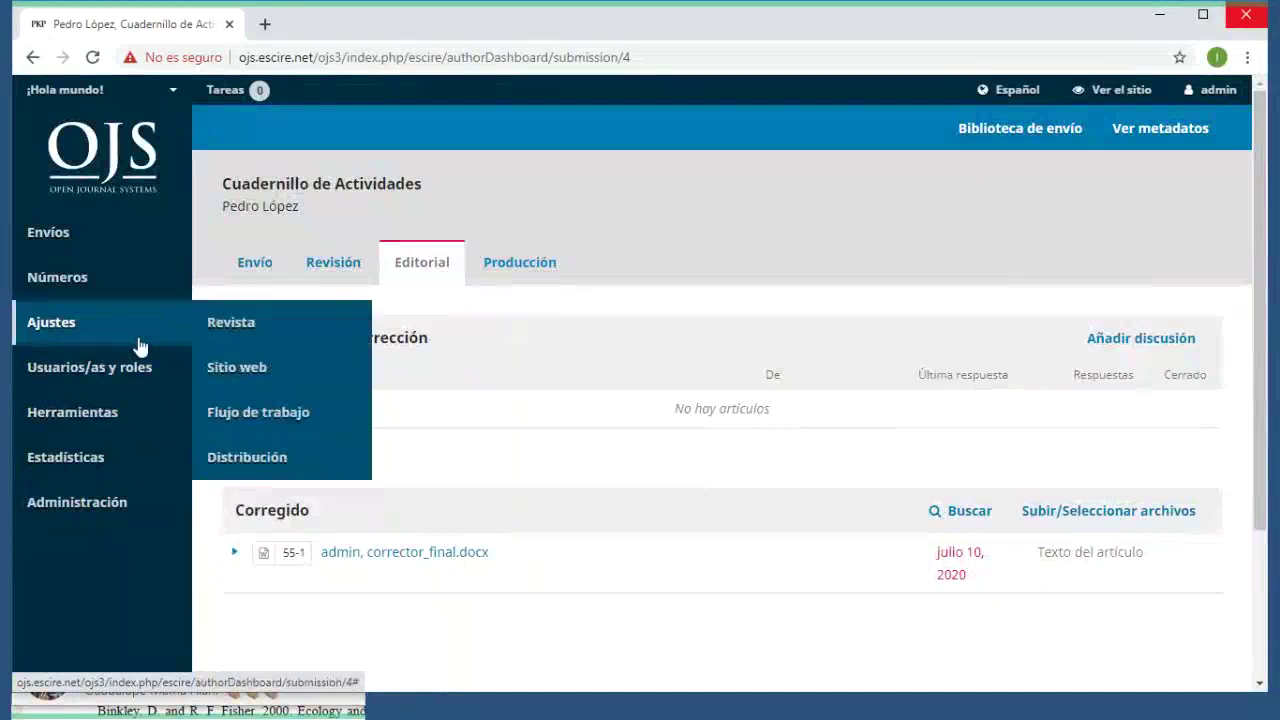
{"action": "mouse_move", "coordinate": [140, 367]}
{"action": "left_click", "coordinate": [215, 368]}
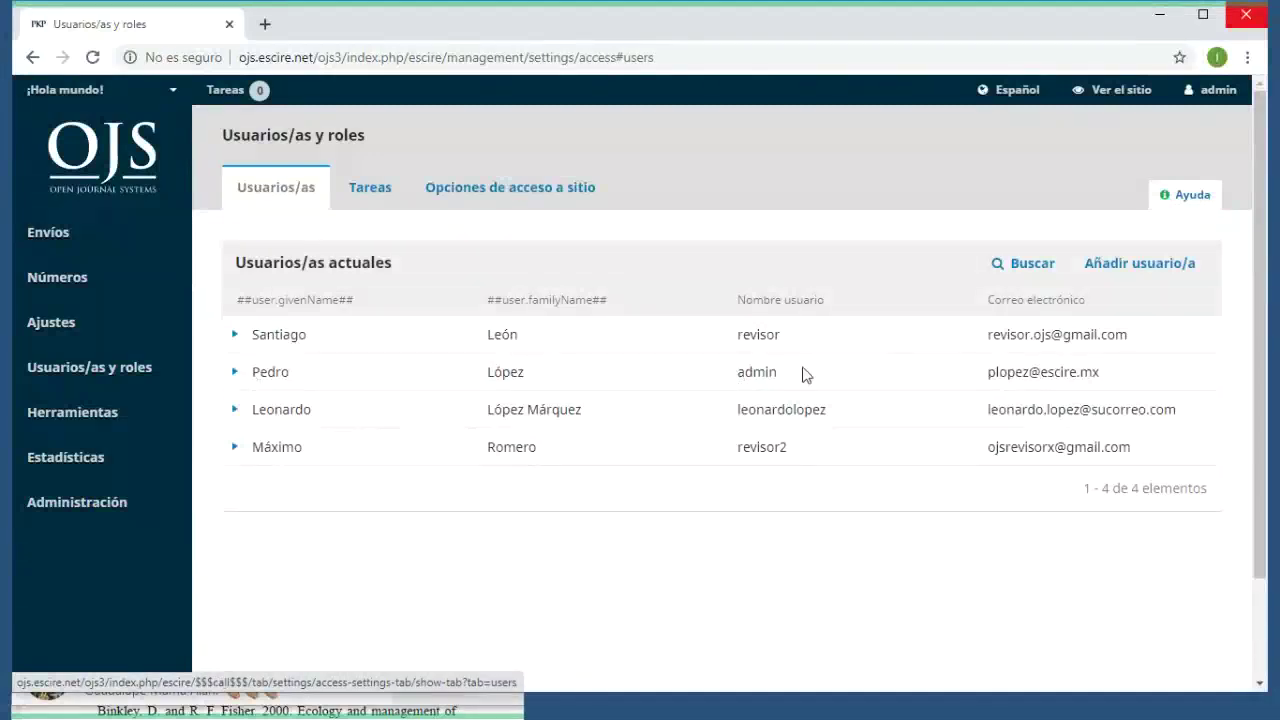
{"action": "left_click", "coordinate": [236, 373]}
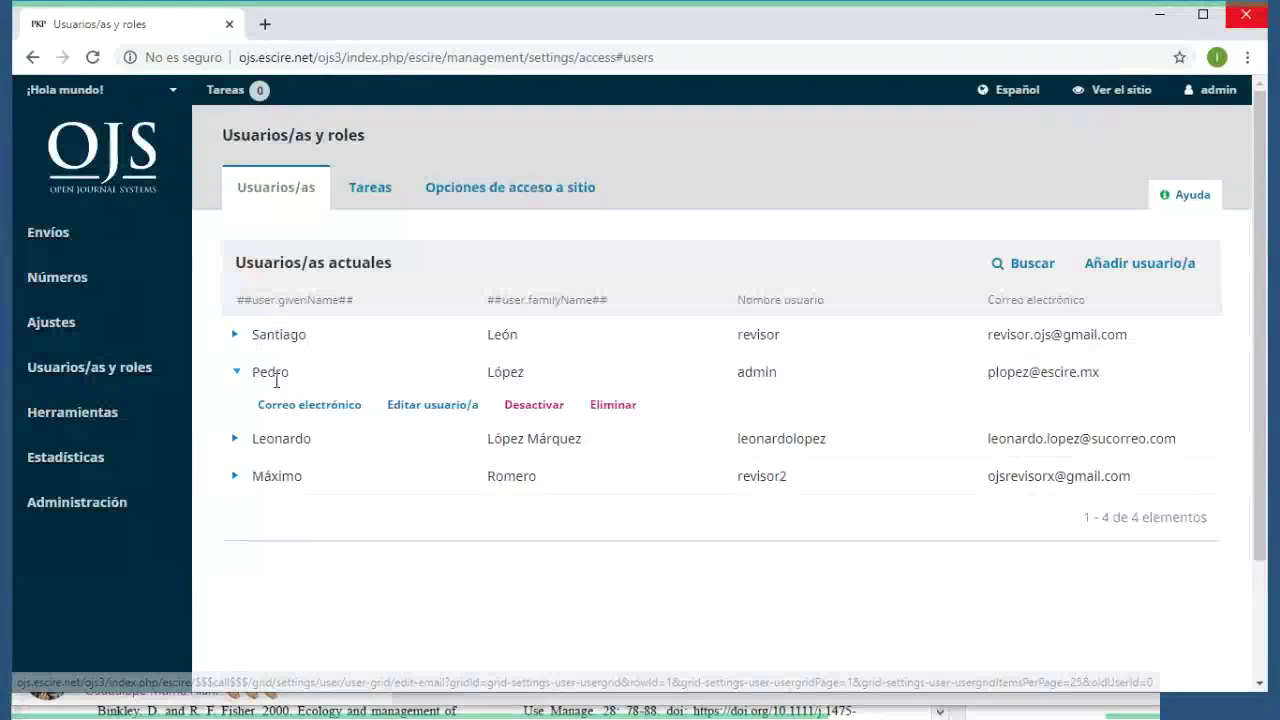
{"action": "left_click", "coordinate": [236, 440]}
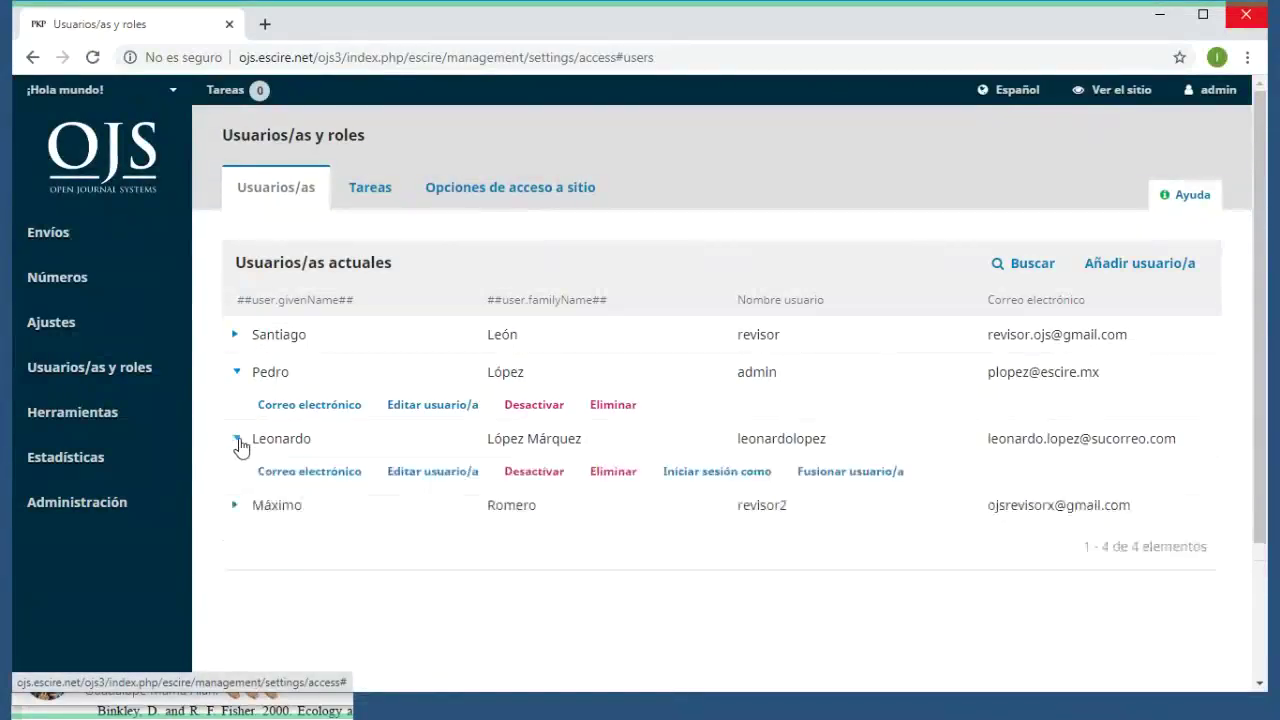
{"action": "left_click", "coordinate": [675, 471]}
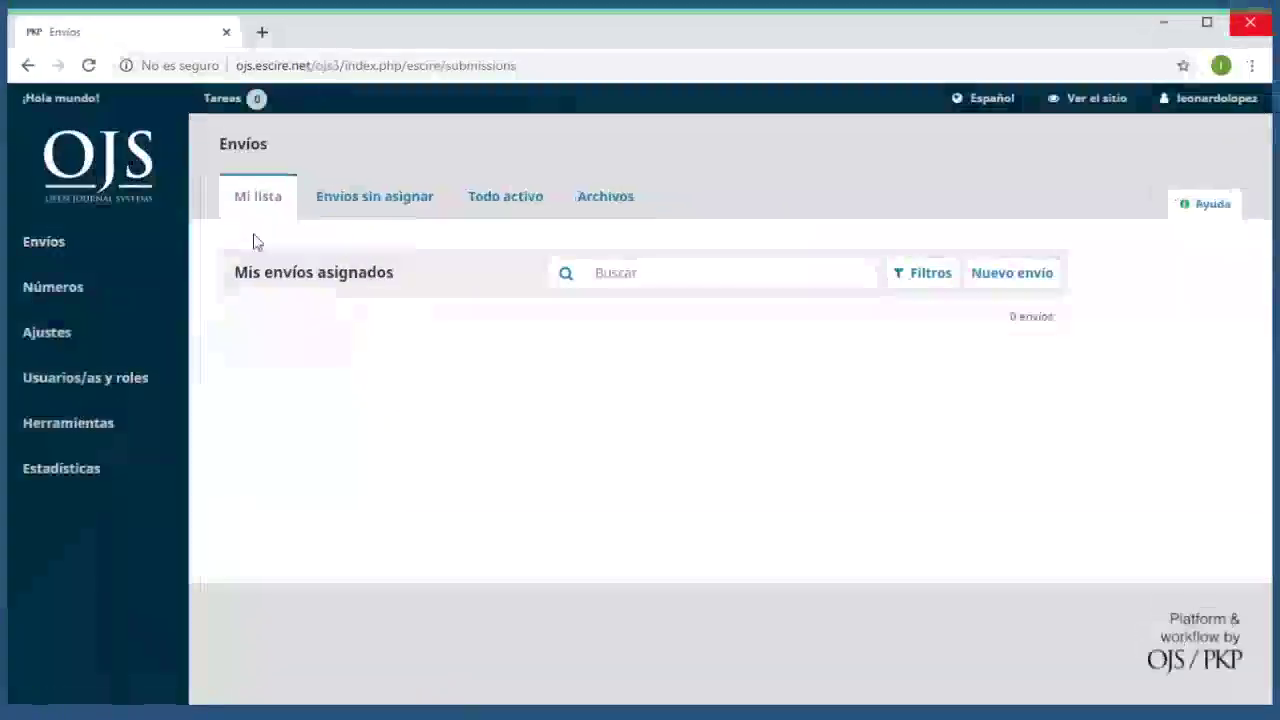
- Open the submission Cuadernillo de Actividades and send it to production with corrector_final.docx, without a notification e-mail to the author
{"action": "left_click", "coordinate": [477, 204]}
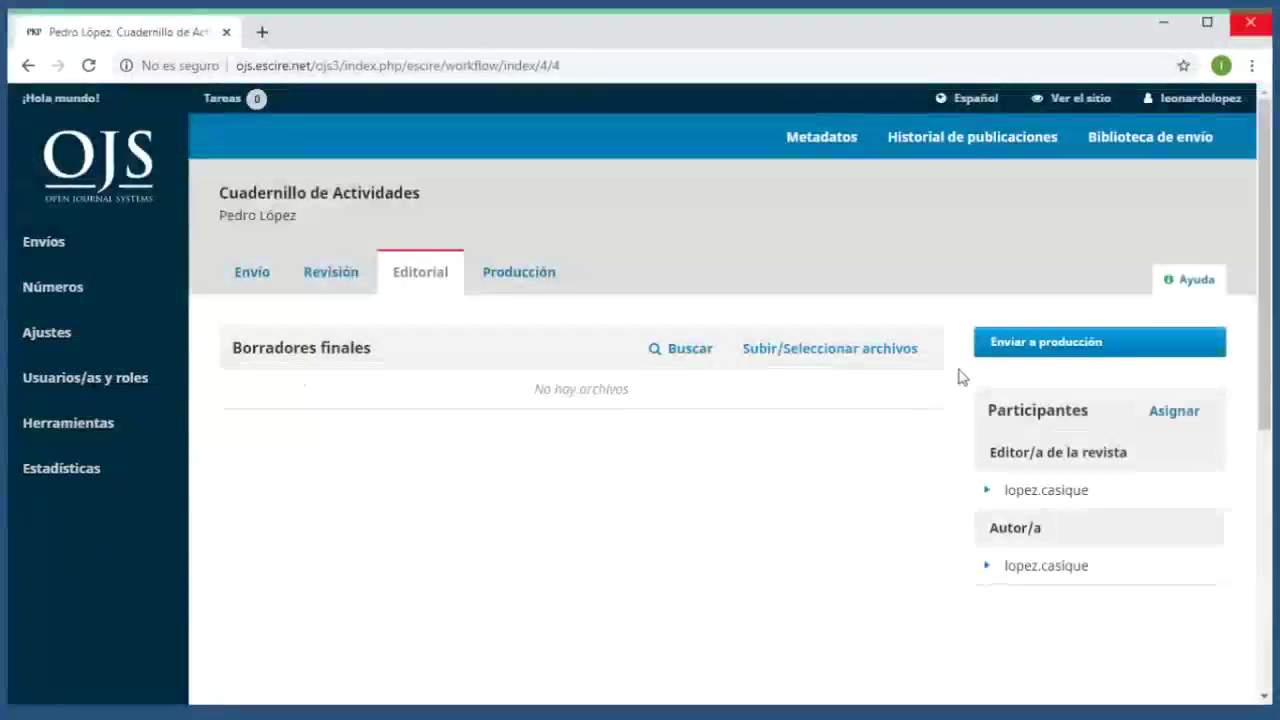
{"action": "left_click", "coordinate": [1008, 348]}
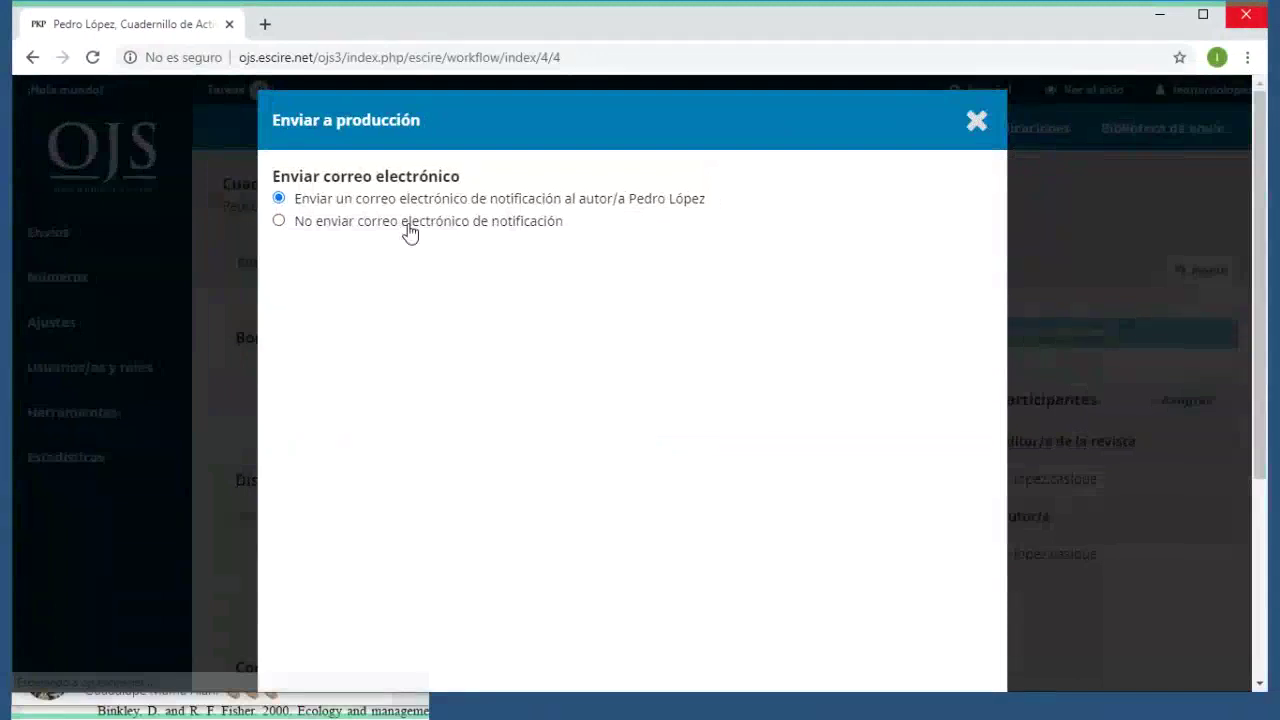
{"action": "left_click", "coordinate": [409, 232]}
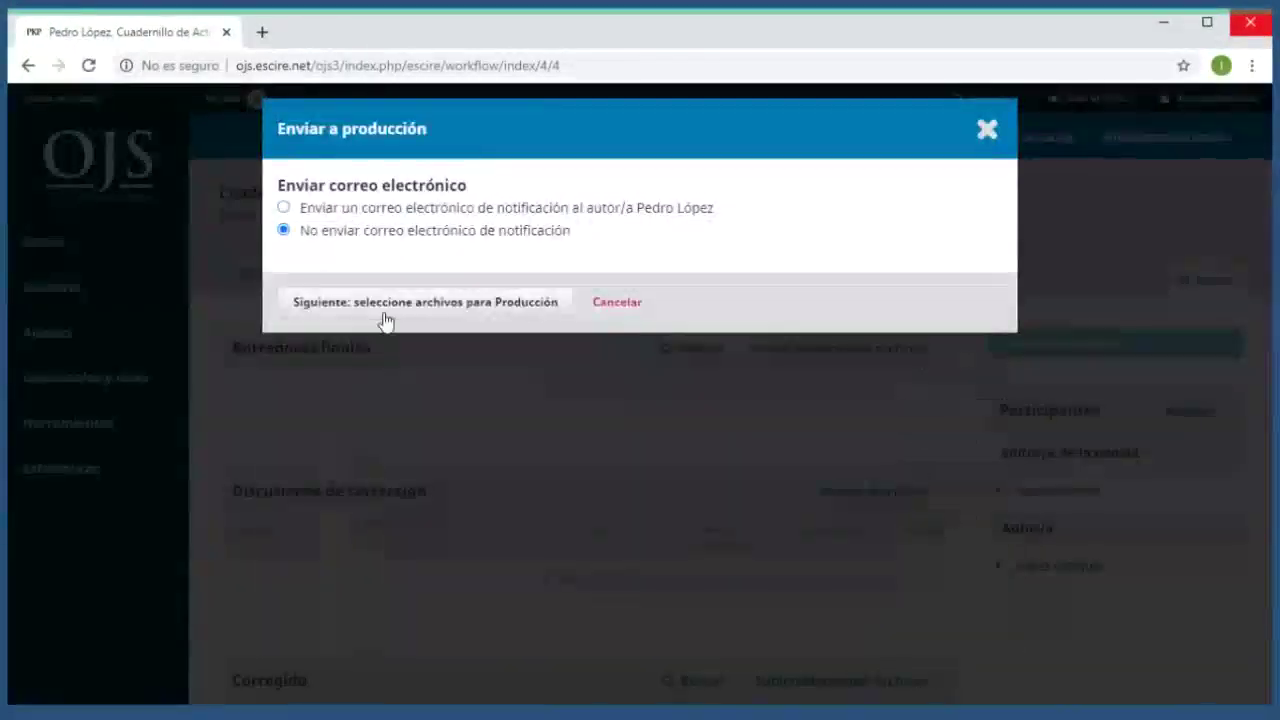
{"action": "left_click", "coordinate": [383, 303]}
{"action": "left_click", "coordinate": [393, 585]}
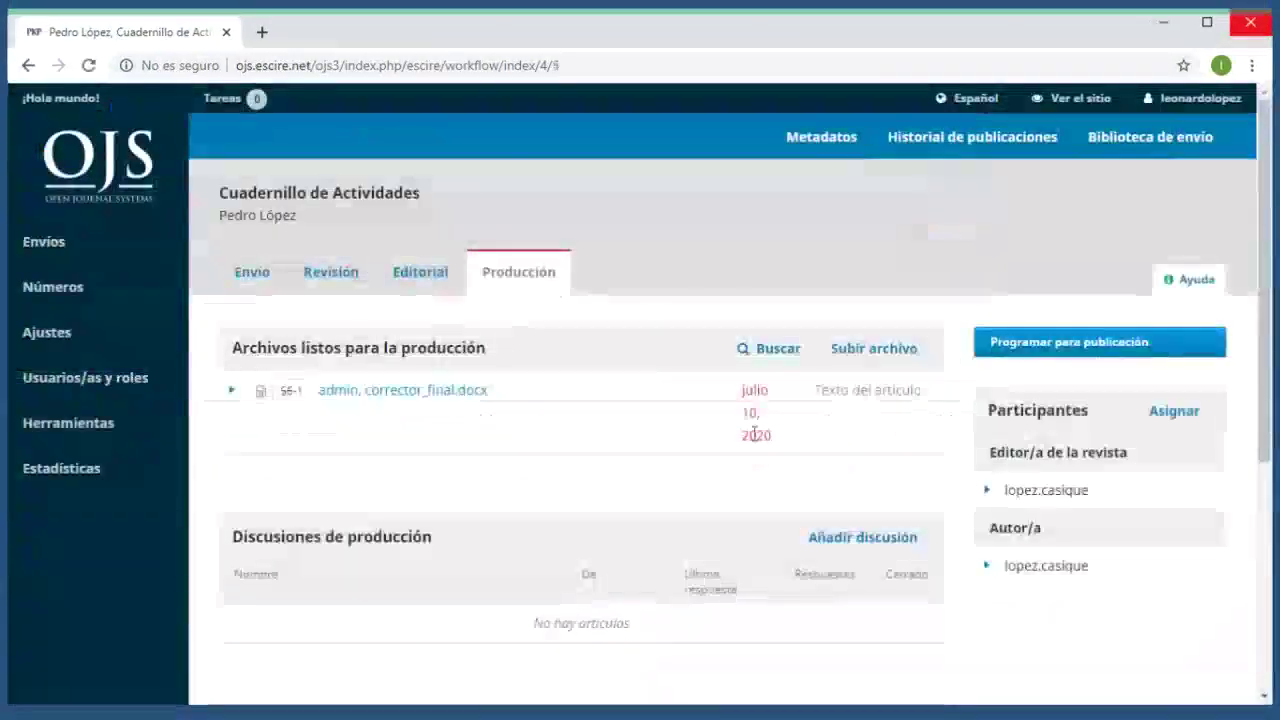
- In the Producción stage, create a new galley labelled MP4 with the language Español
{"action": "scroll", "coordinate": [703, 476], "scroll_direction": "down", "scroll_amount": 2}
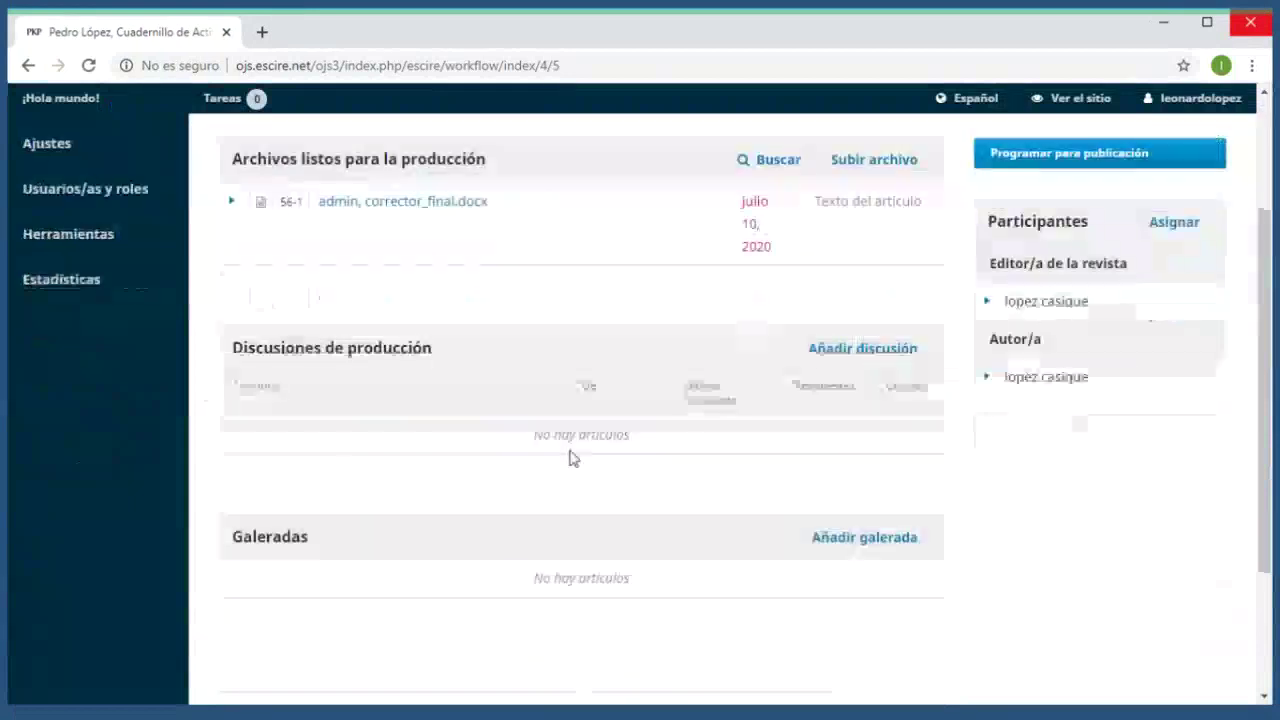
{"action": "scroll", "coordinate": [573, 457], "scroll_direction": "up", "scroll_amount": 1}
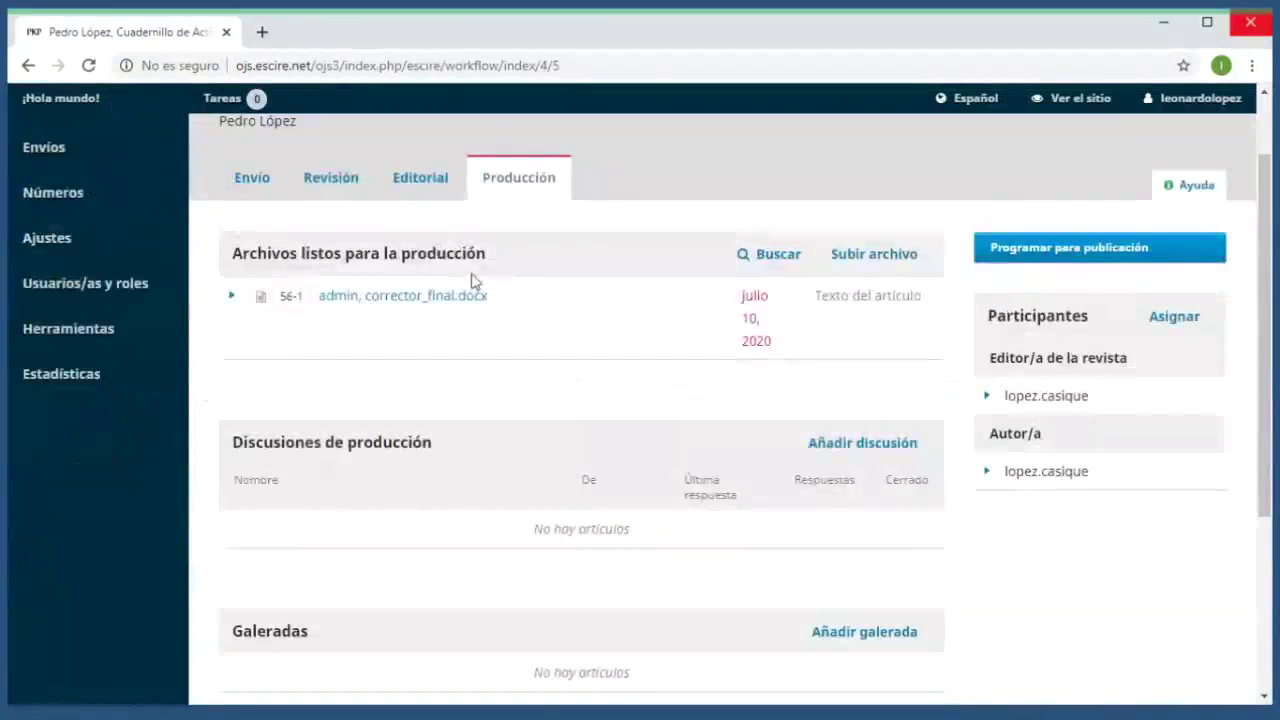
{"action": "scroll", "coordinate": [484, 500], "scroll_direction": "down", "scroll_amount": 2}
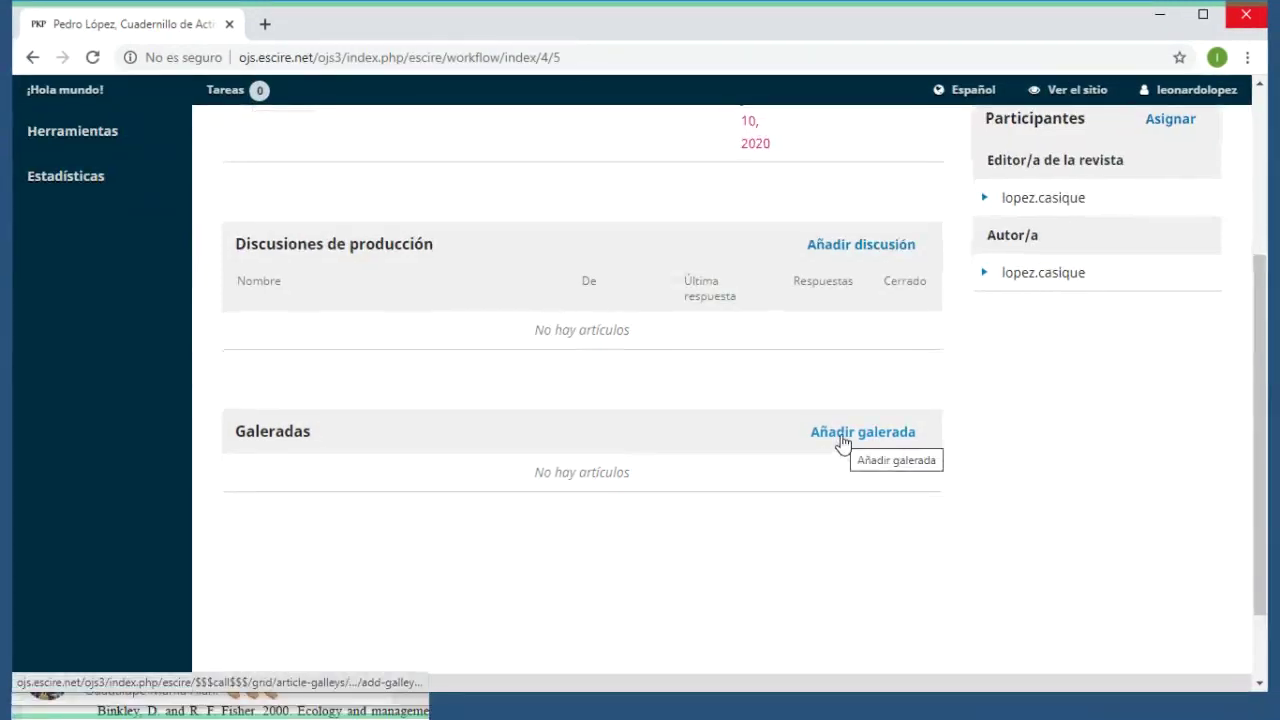
{"action": "left_click", "coordinate": [843, 440]}
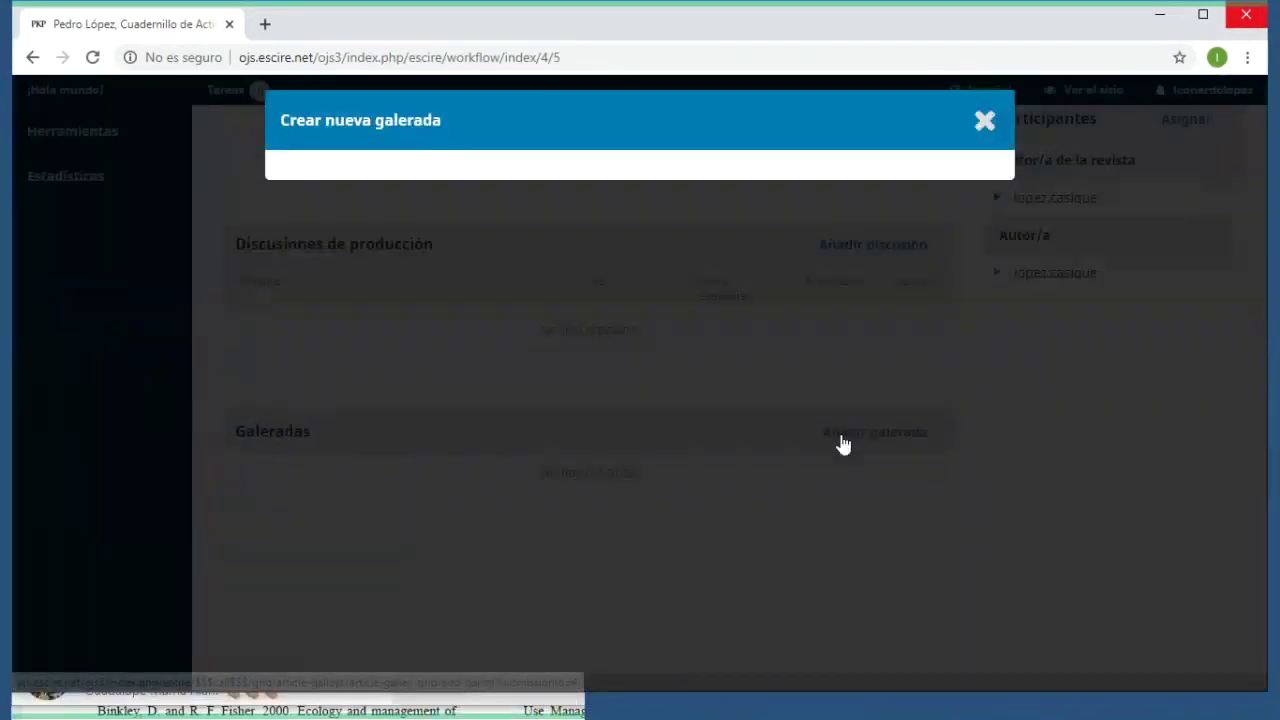
{"action": "left_click", "coordinate": [369, 214]}
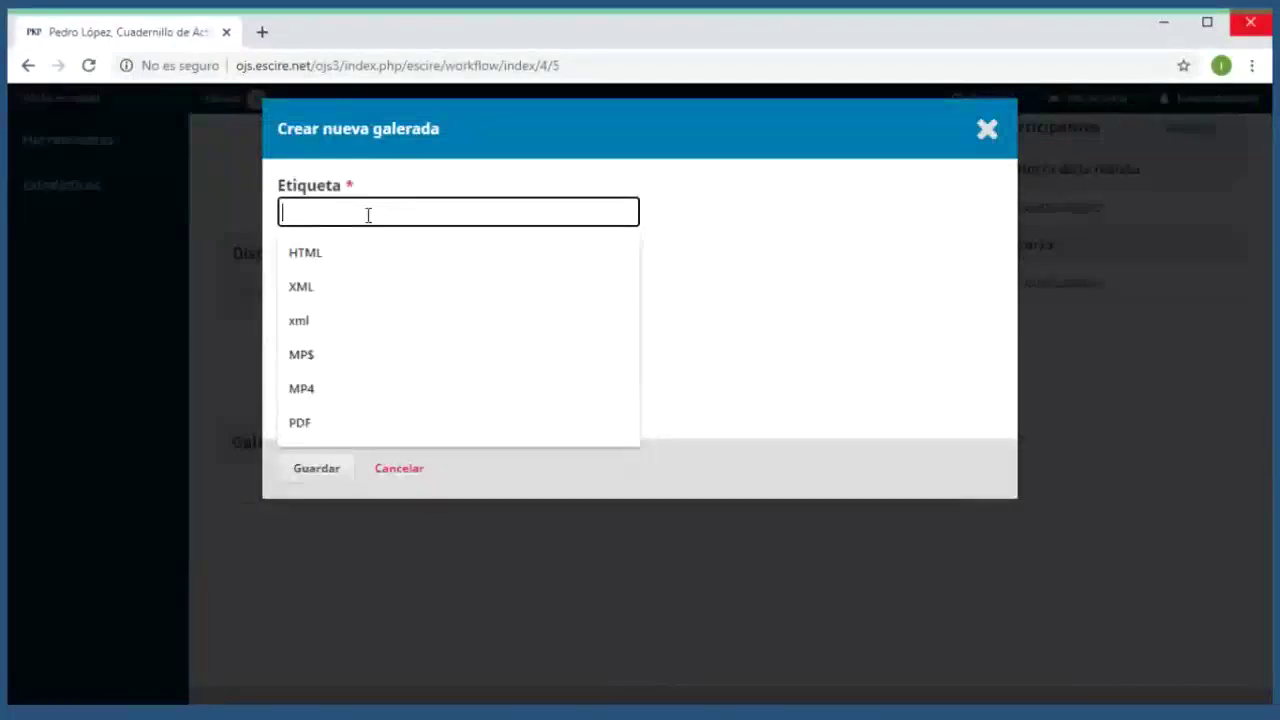
{"action": "left_click", "coordinate": [335, 393]}
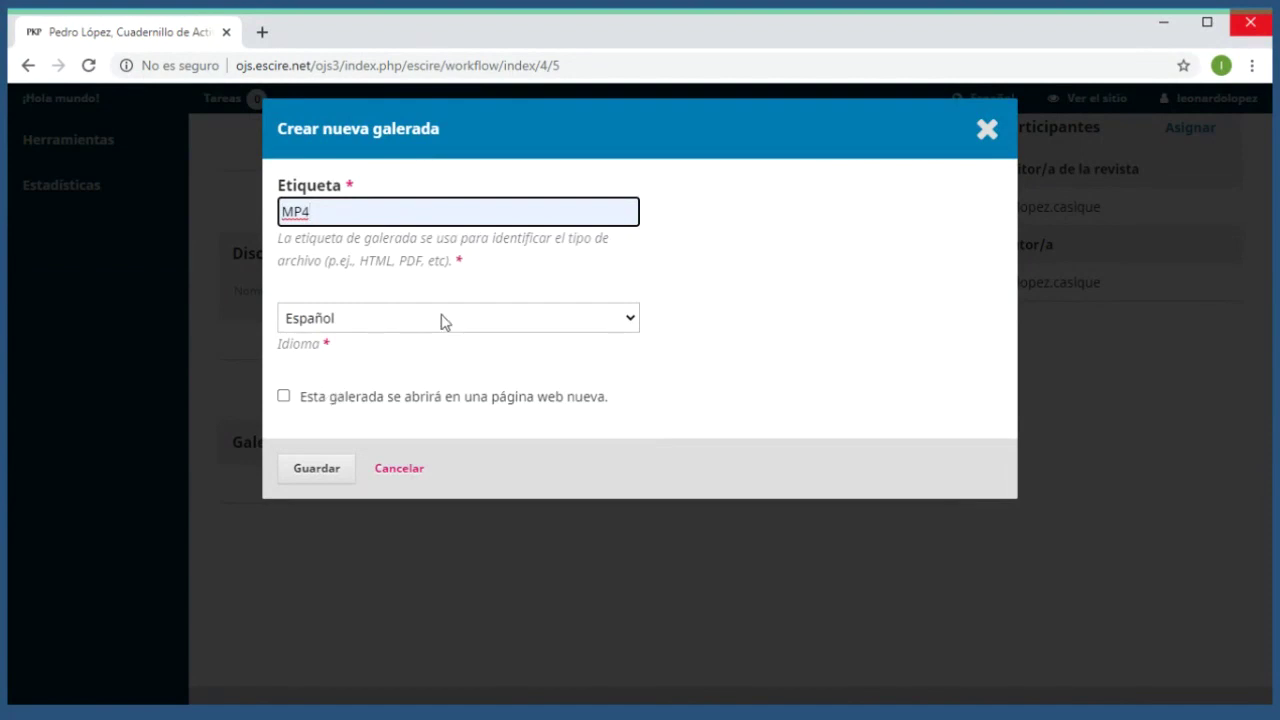
{"action": "left_click", "coordinate": [327, 475]}
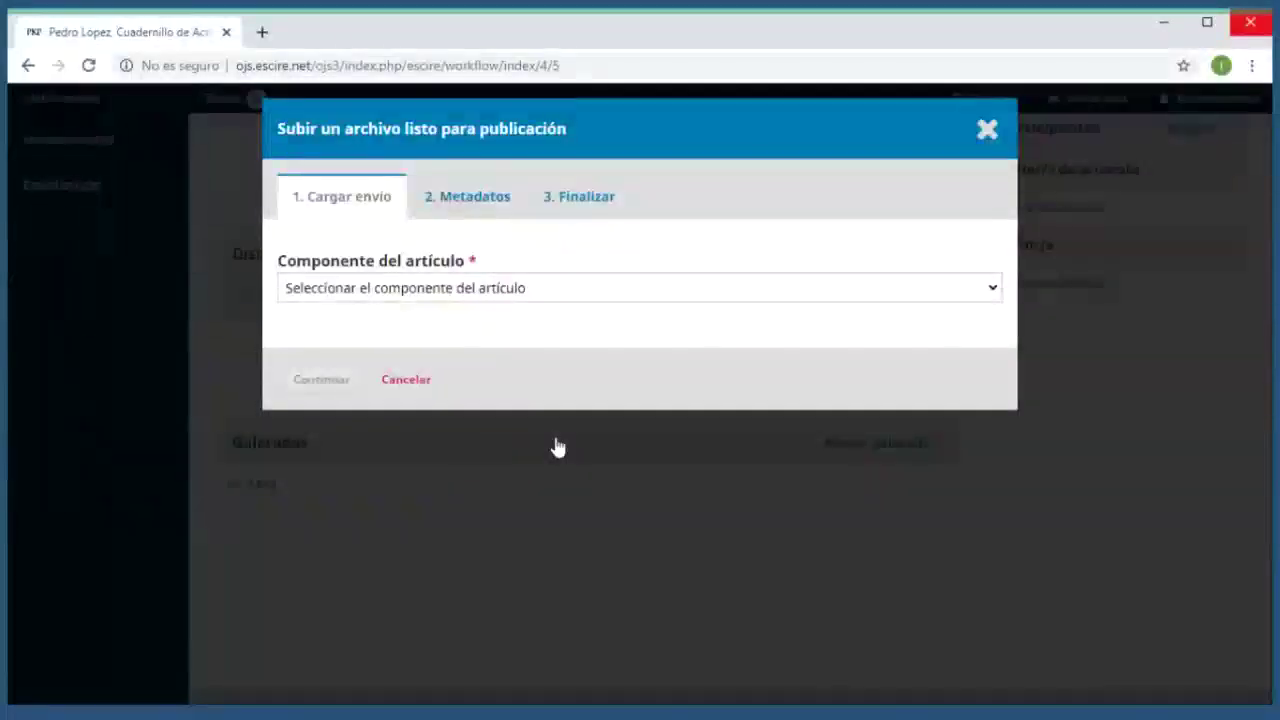
{"action": "left_click", "coordinate": [516, 292]}
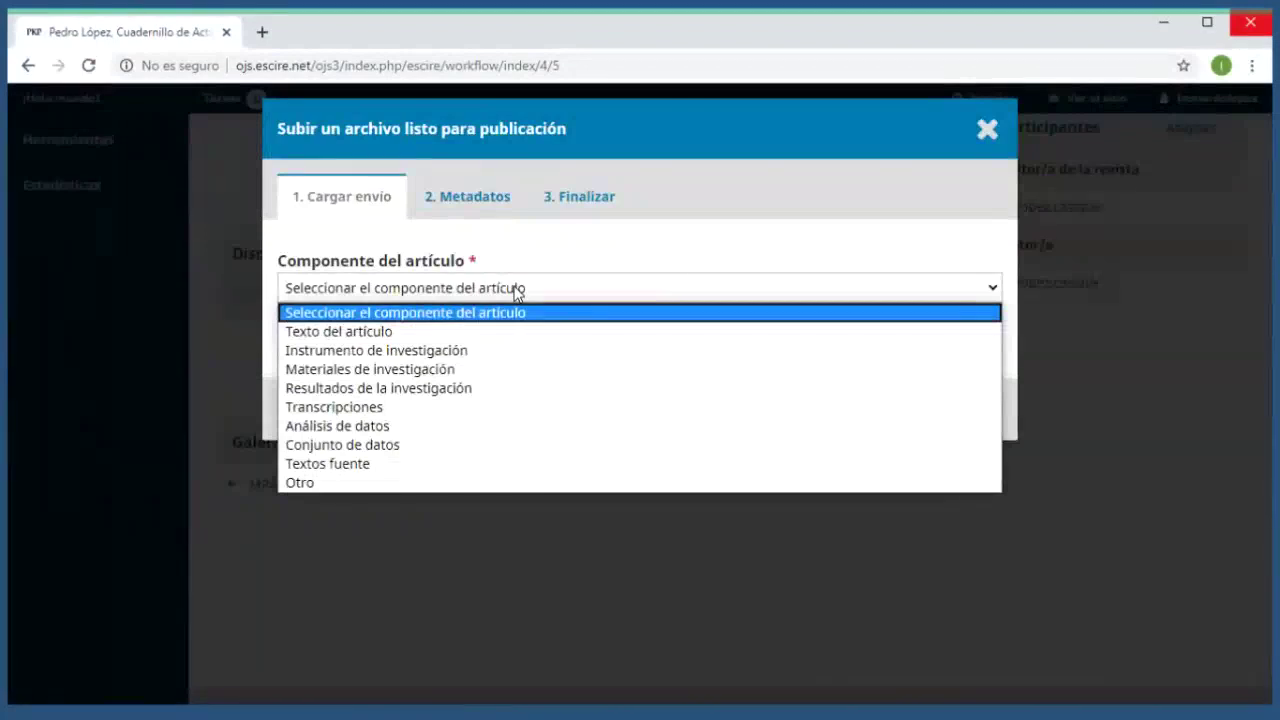
{"action": "left_click", "coordinate": [301, 484]}
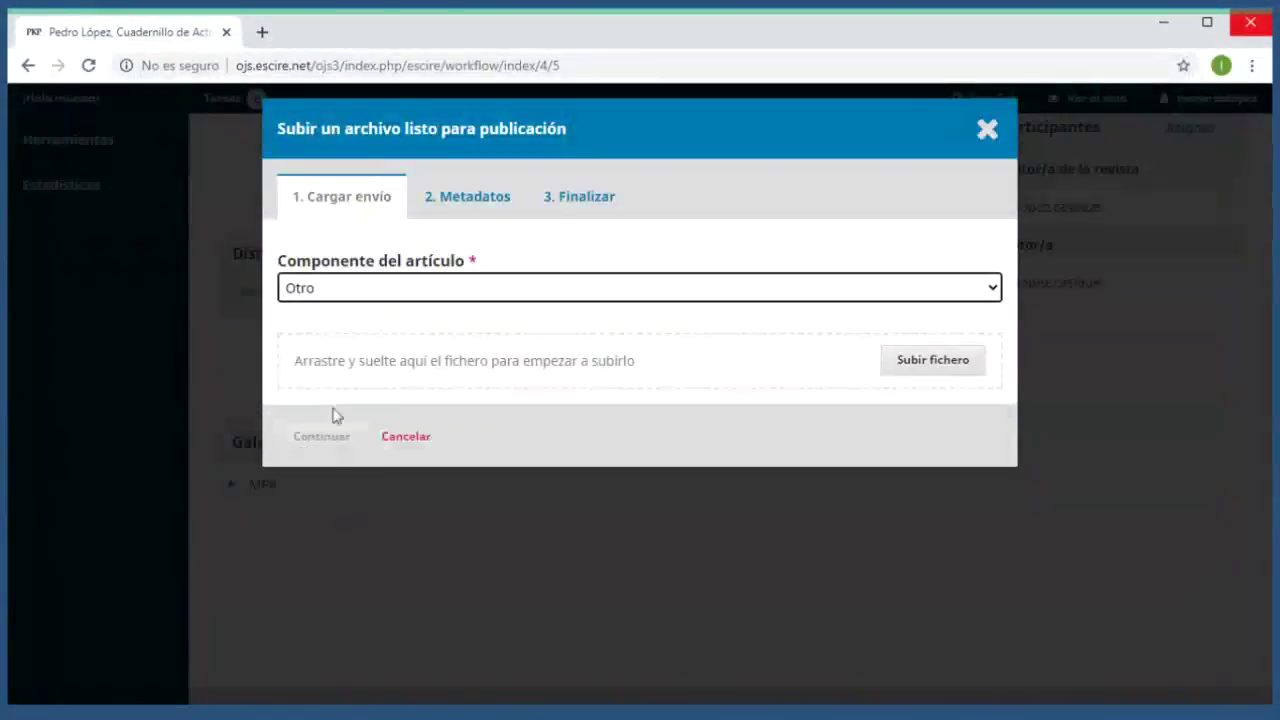
{"action": "left_click", "coordinate": [901, 374]}
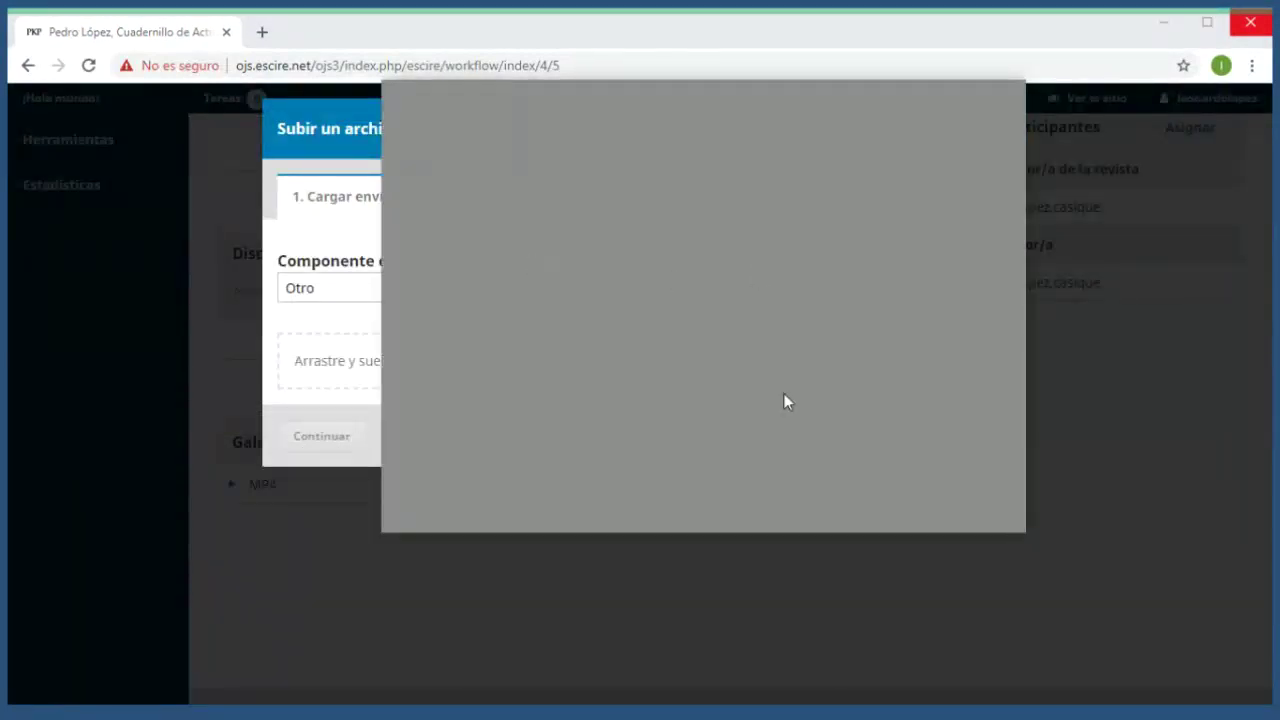
{"action": "left_click", "coordinate": [933, 502]}
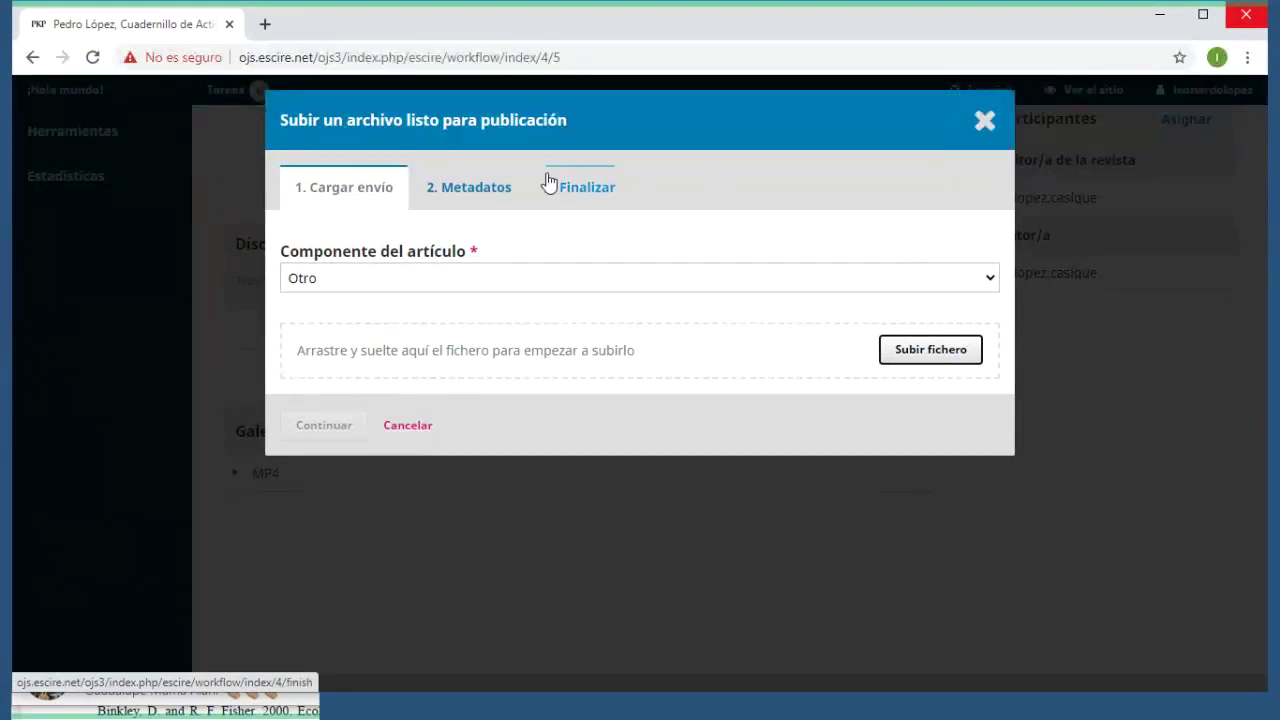
{"action": "left_click", "coordinate": [984, 124]}
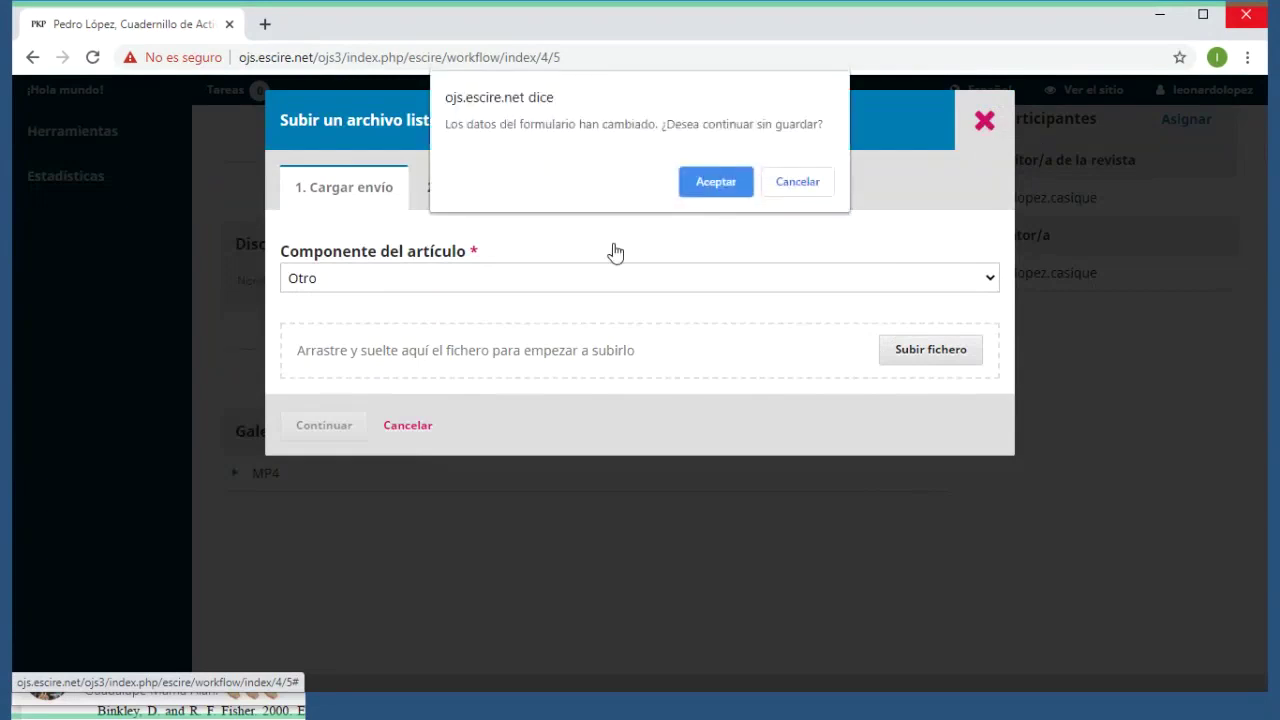
{"action": "left_click", "coordinate": [797, 181]}
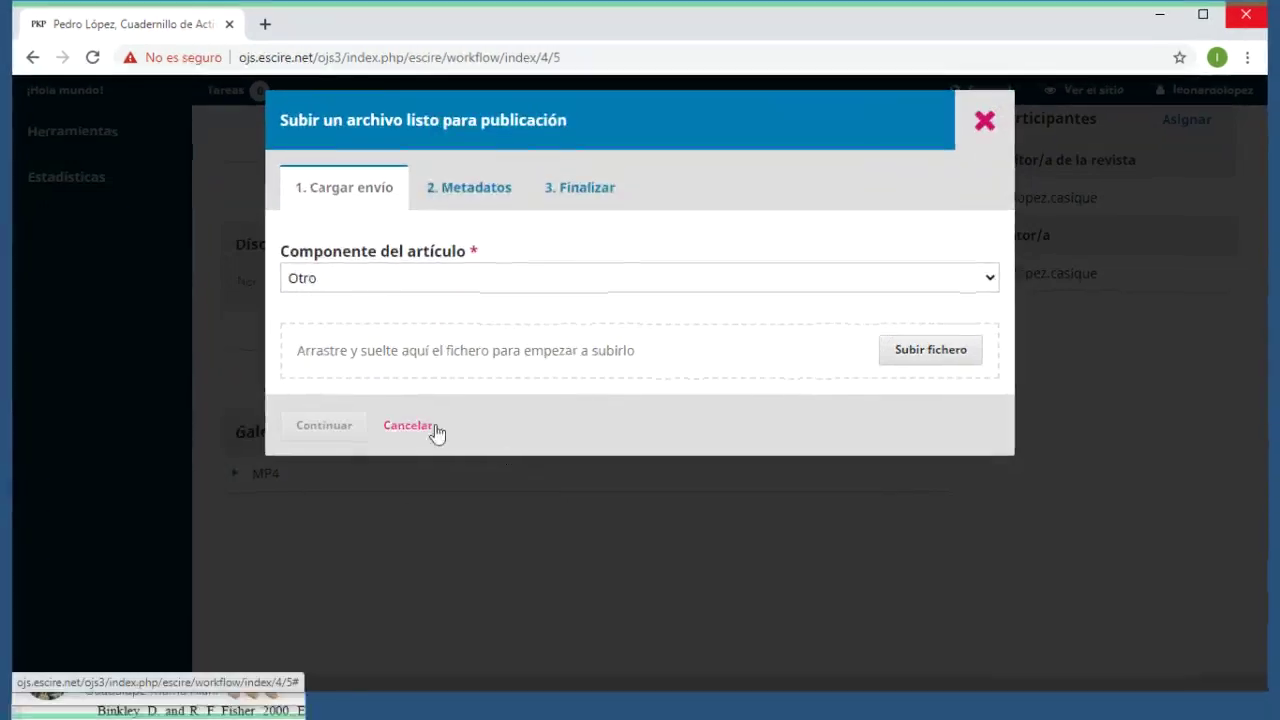
{"action": "left_click", "coordinate": [431, 428]}
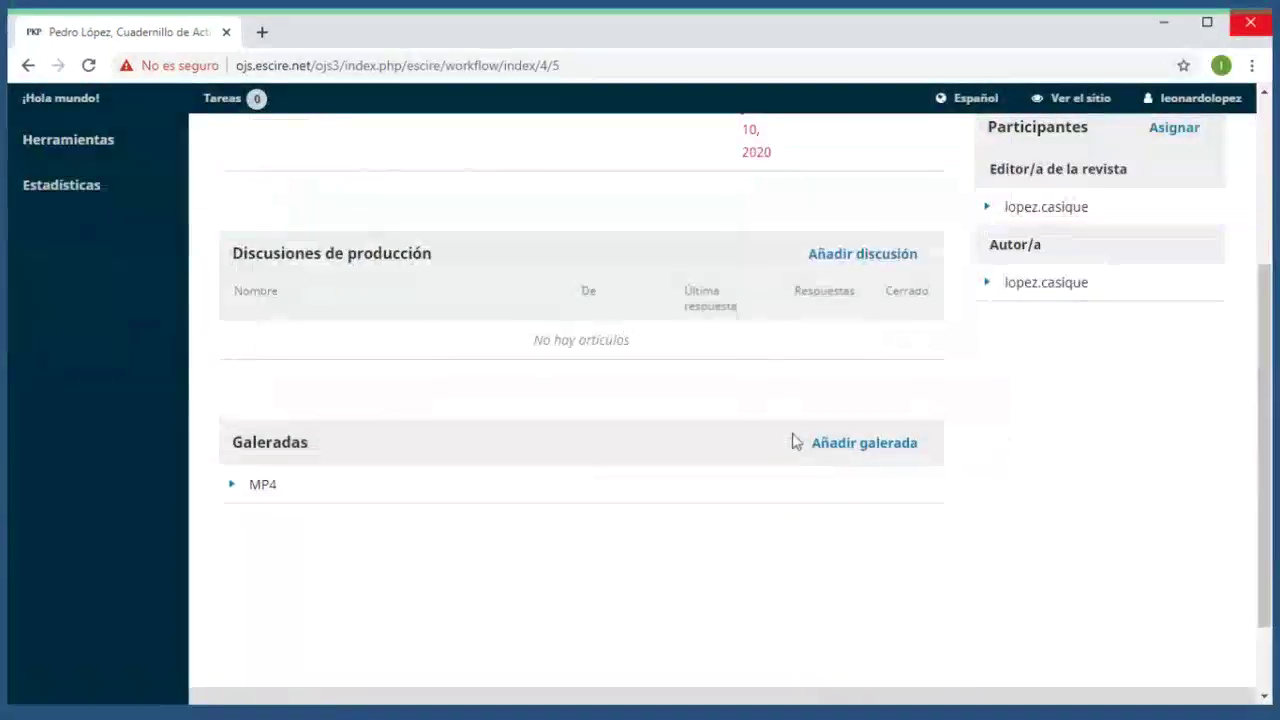
{"action": "left_click", "coordinate": [800, 442]}
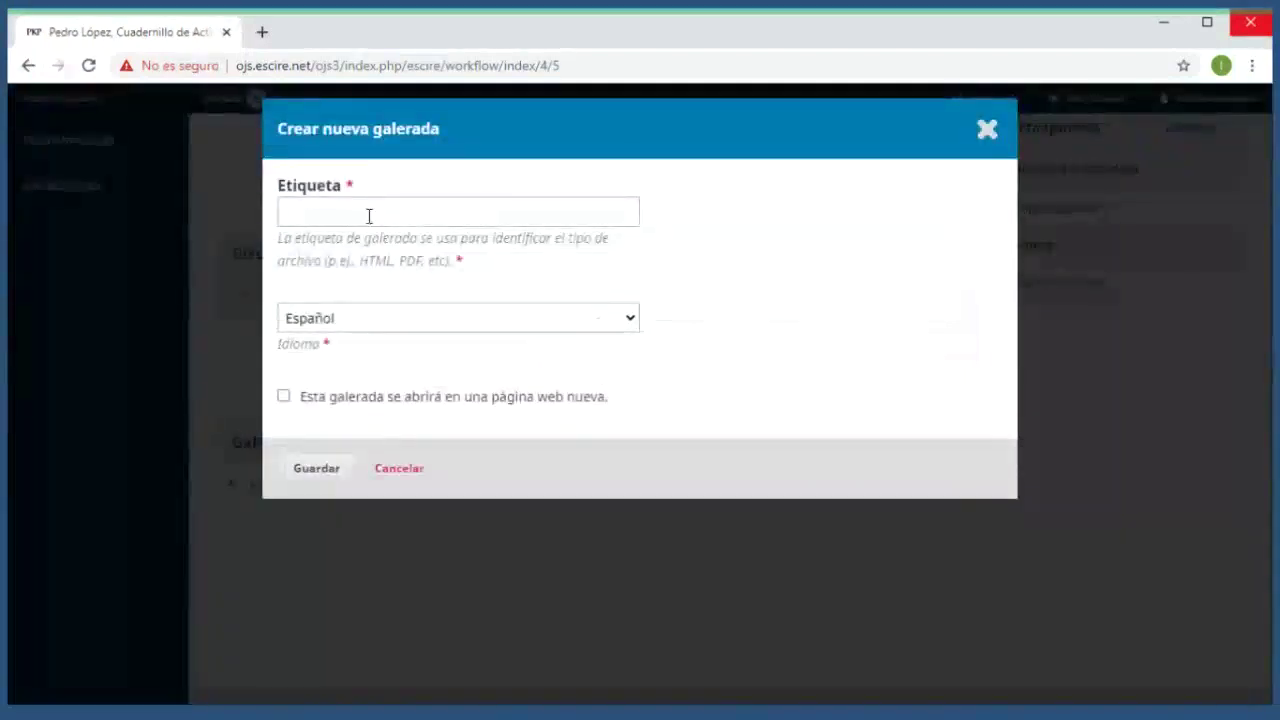
{"action": "left_click", "coordinate": [368, 214]}
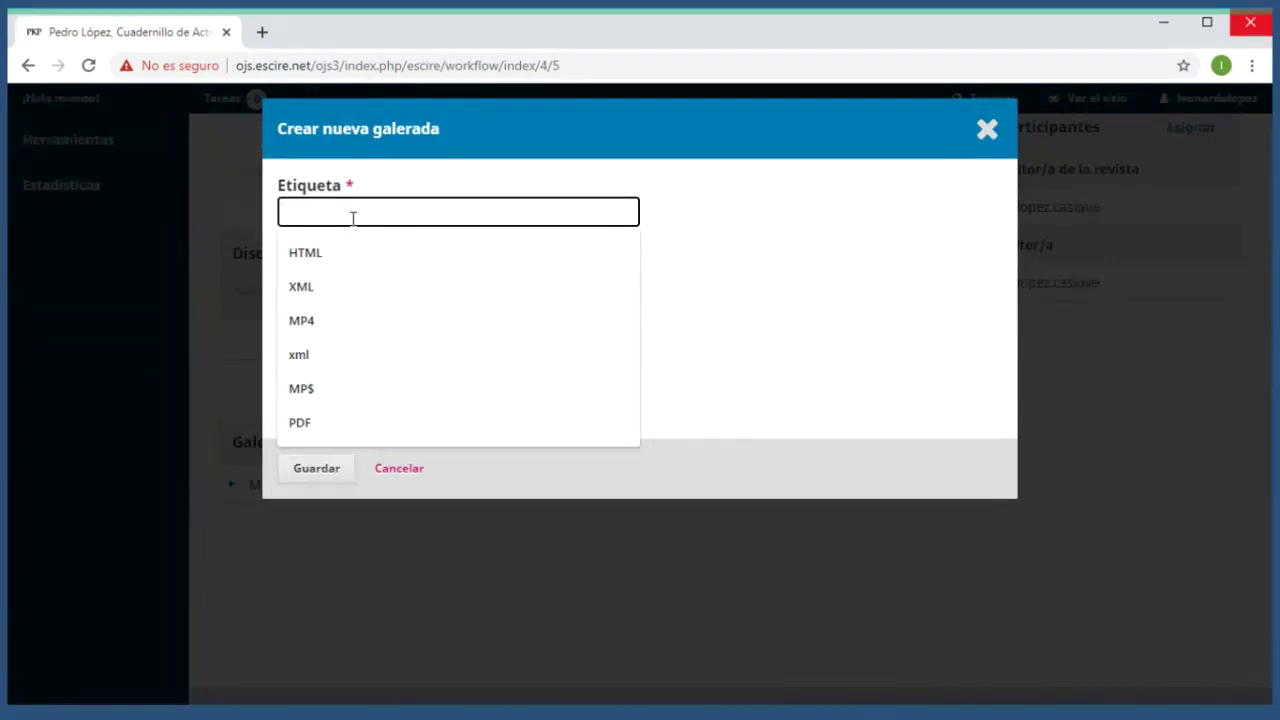
{"action": "type", "text": "Youtube"}
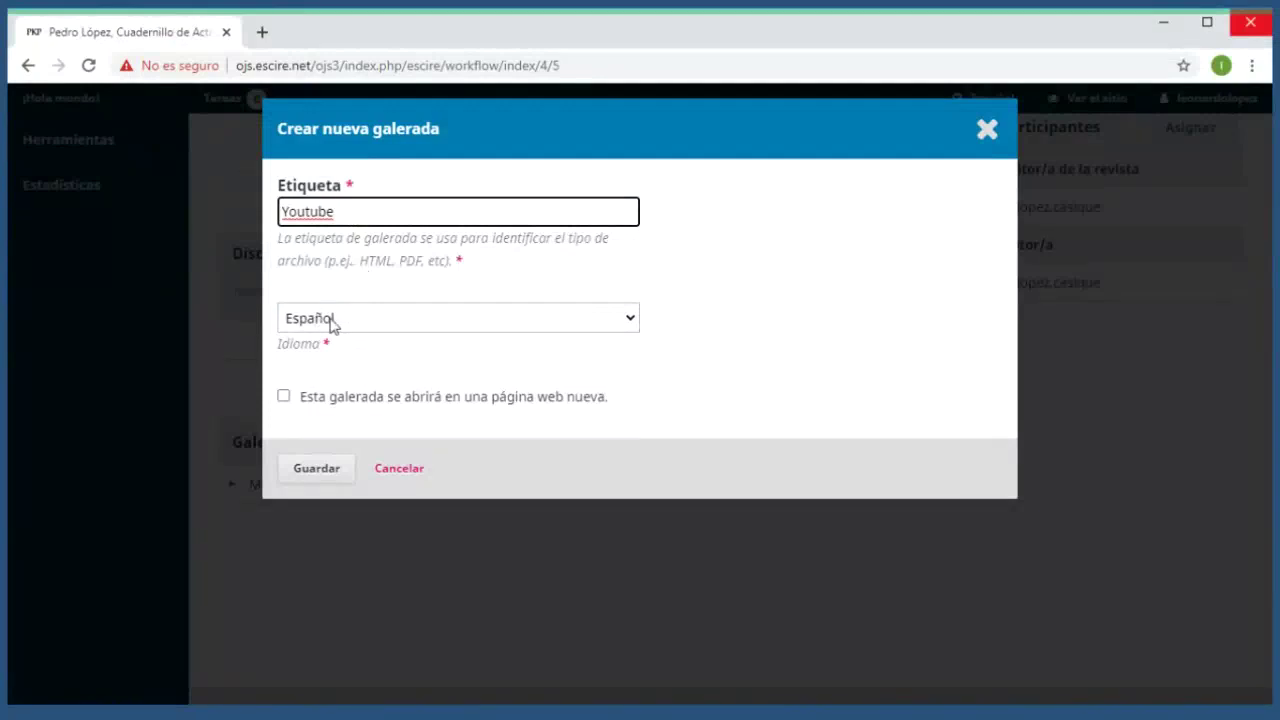
{"action": "left_click", "coordinate": [283, 398]}
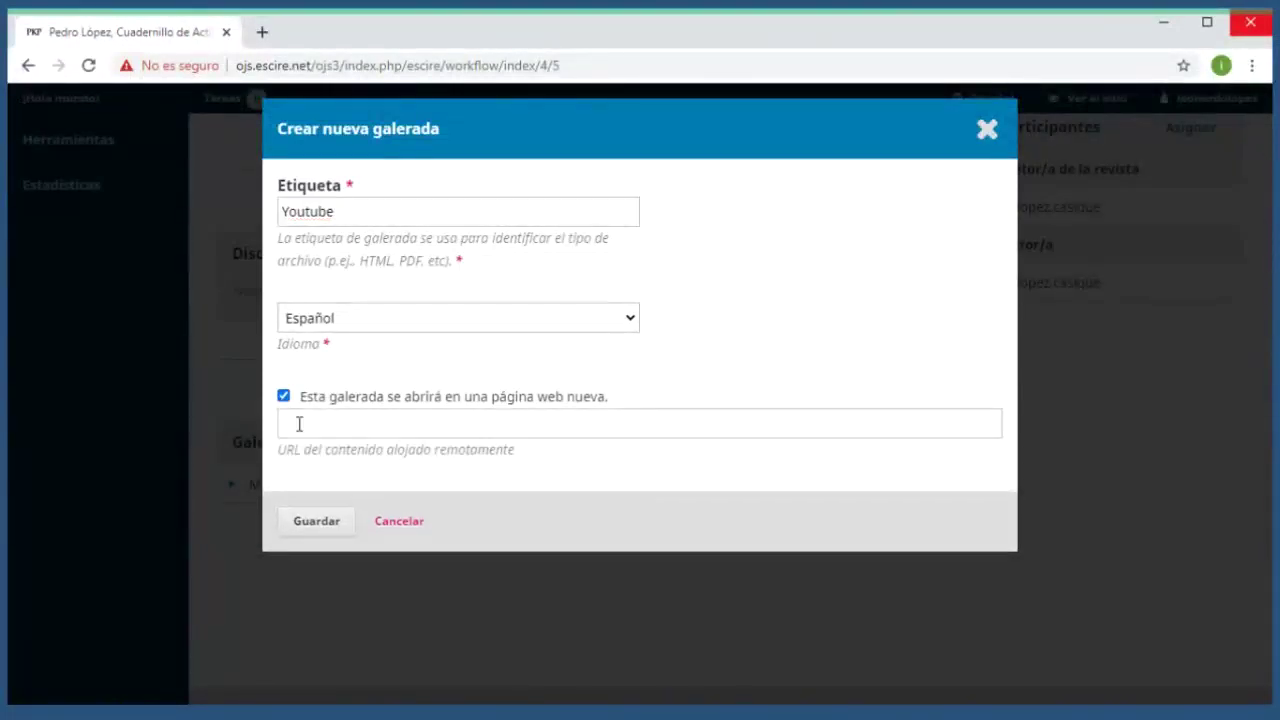
{"action": "left_click", "coordinate": [299, 424]}
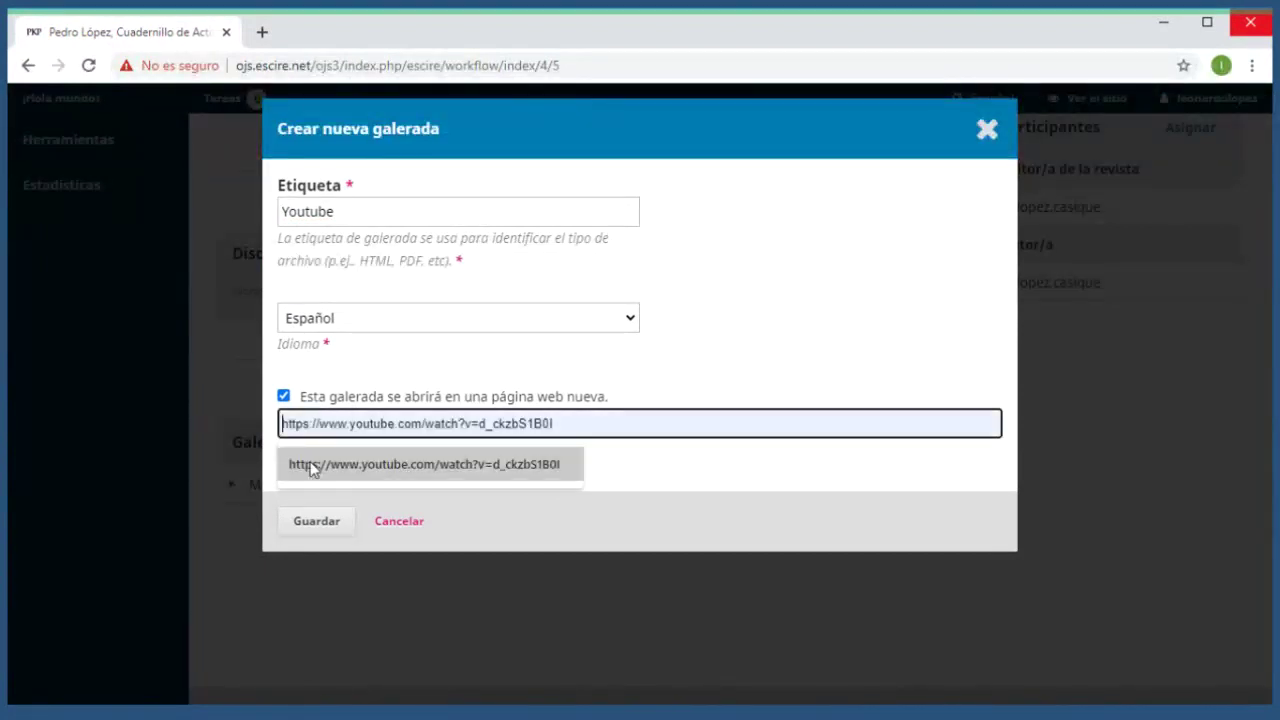
{"action": "left_click", "coordinate": [486, 462]}
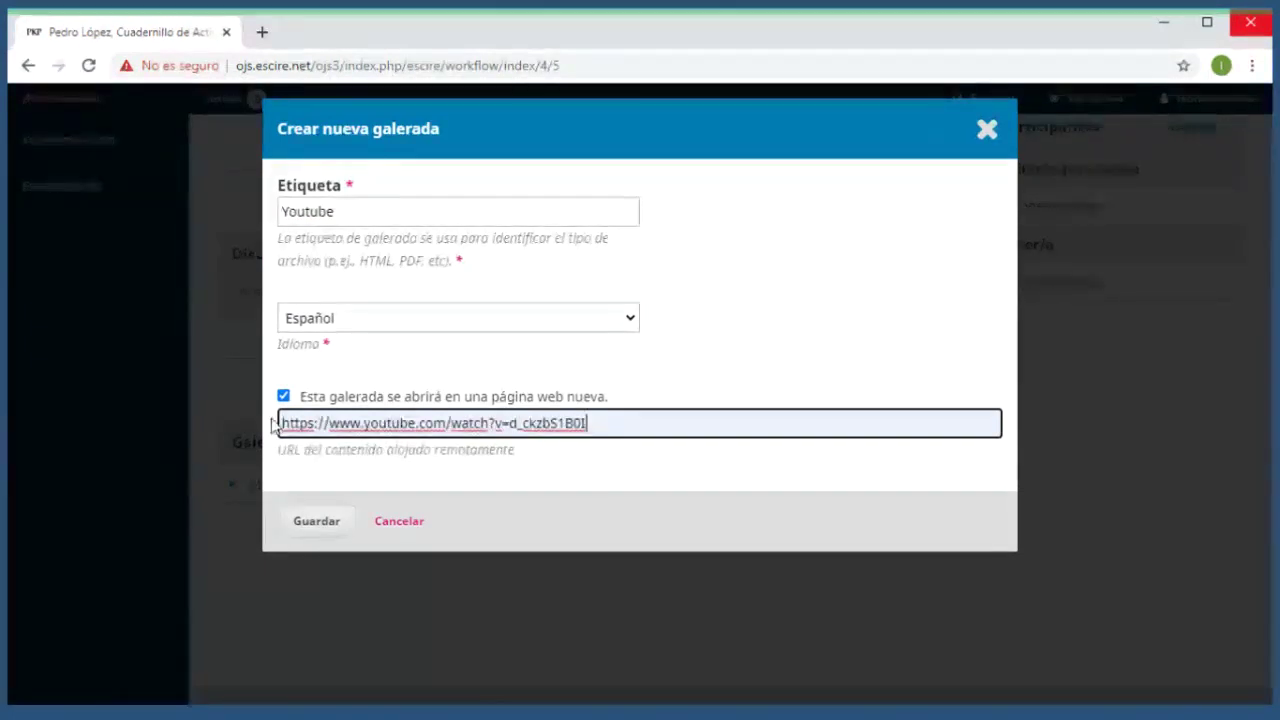
{"action": "left_click", "coordinate": [322, 522]}
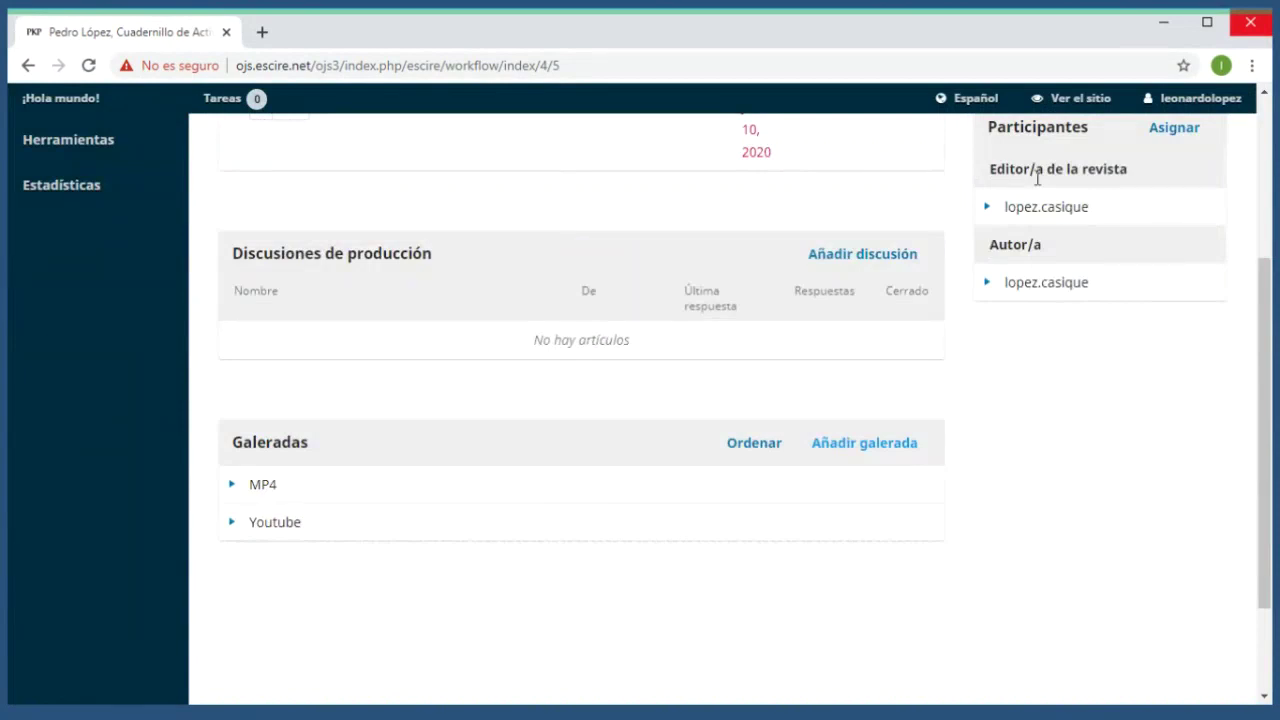
- Open the journal's public site in a separate browser tab and examine the current issue's article and galley links
{"action": "right_click", "coordinate": [1076, 102]}
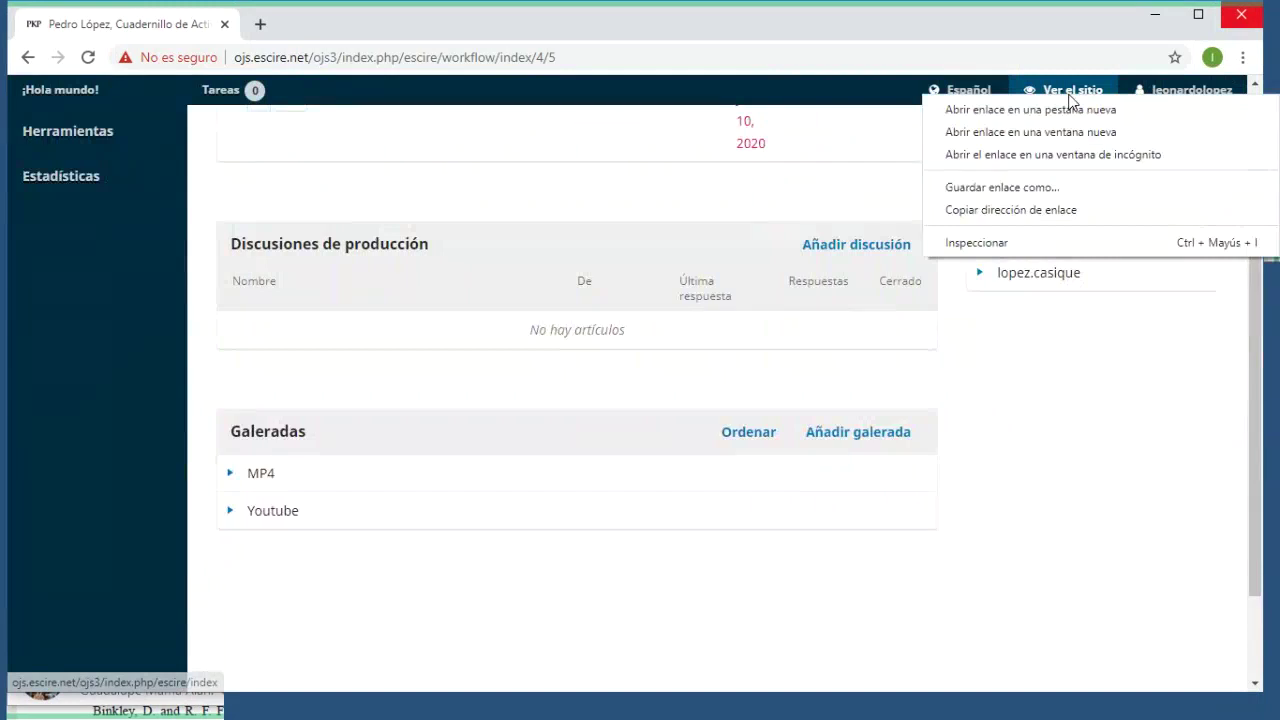
{"action": "left_click", "coordinate": [1069, 103]}
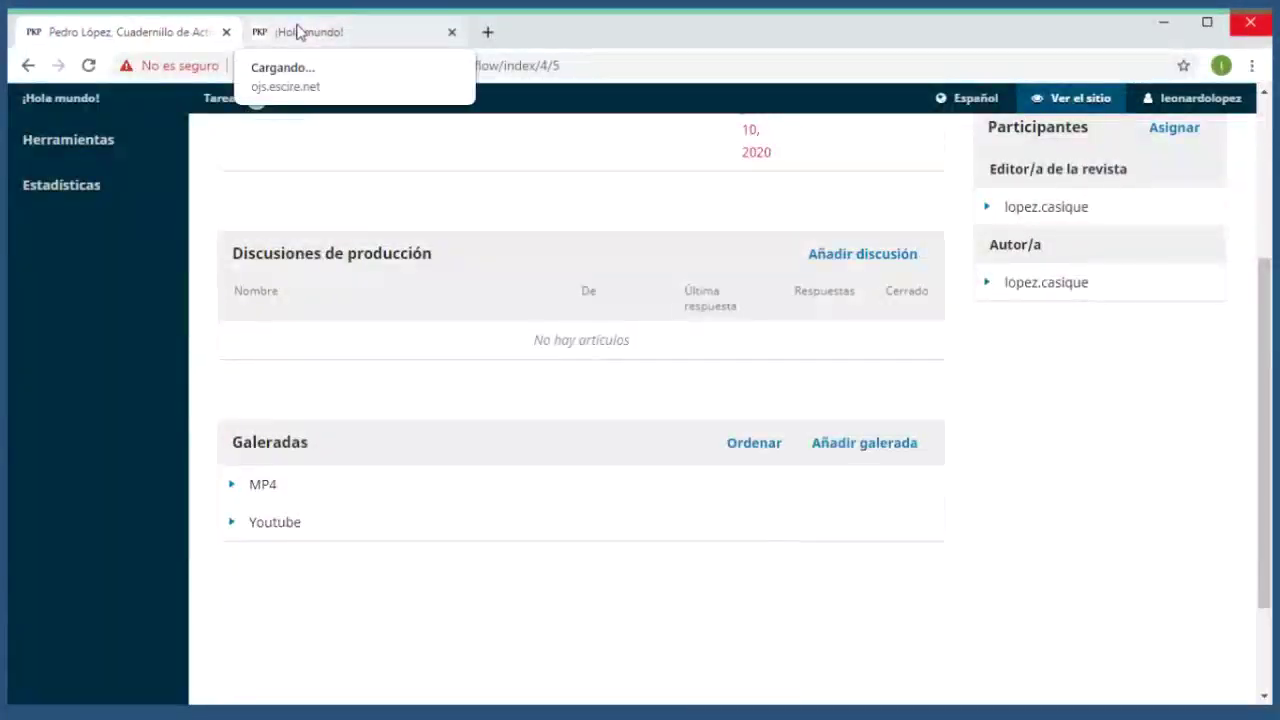
{"action": "left_click", "coordinate": [298, 32]}
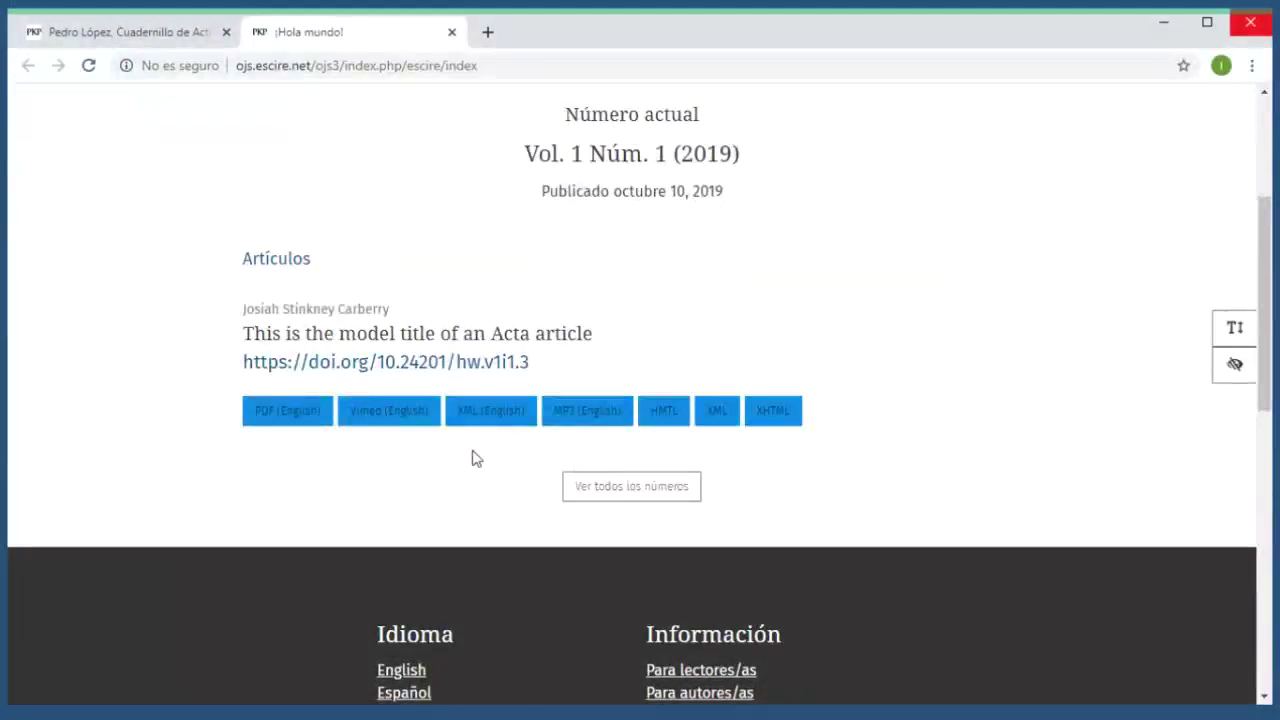
{"action": "scroll", "coordinate": [475, 458], "scroll_direction": "up", "scroll_amount": 2}
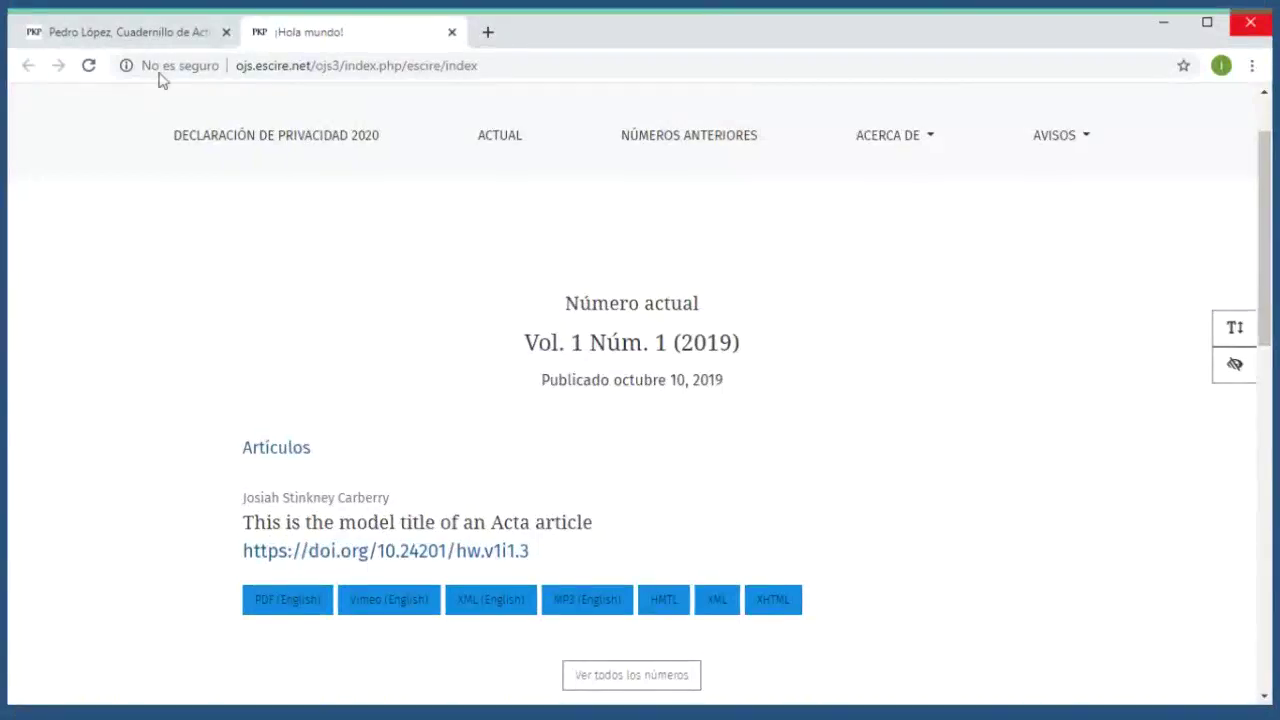
- Look over the submission's production page and the dashboard navigation, and examine the public site's top navigation bar
{"action": "left_click", "coordinate": [154, 34]}
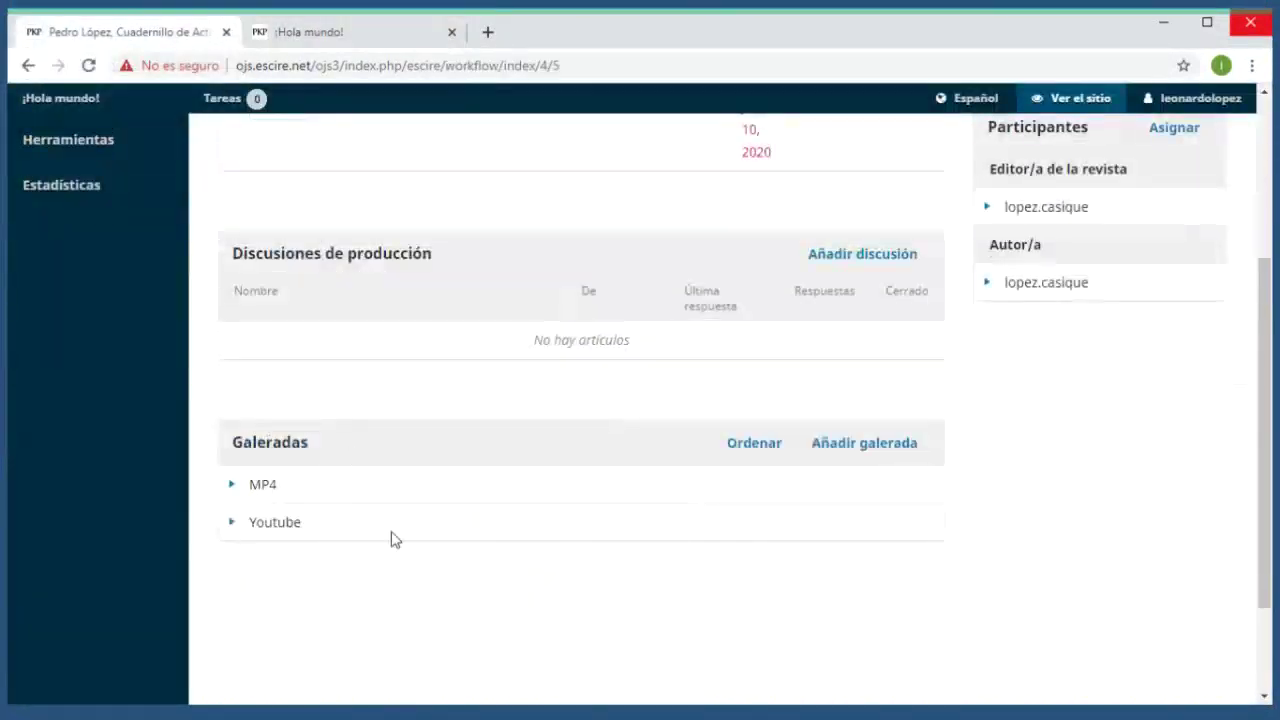
{"action": "scroll", "coordinate": [391, 535], "scroll_direction": "up", "scroll_amount": 5}
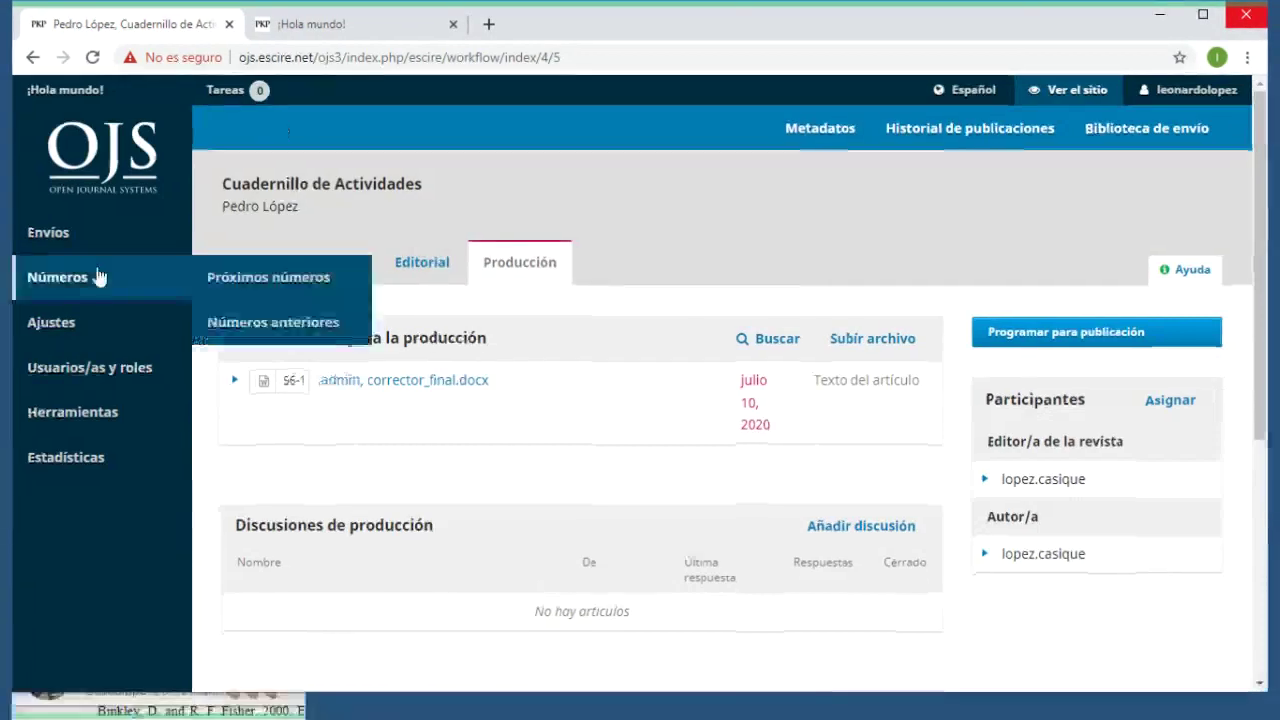
{"action": "mouse_move", "coordinate": [82, 289]}
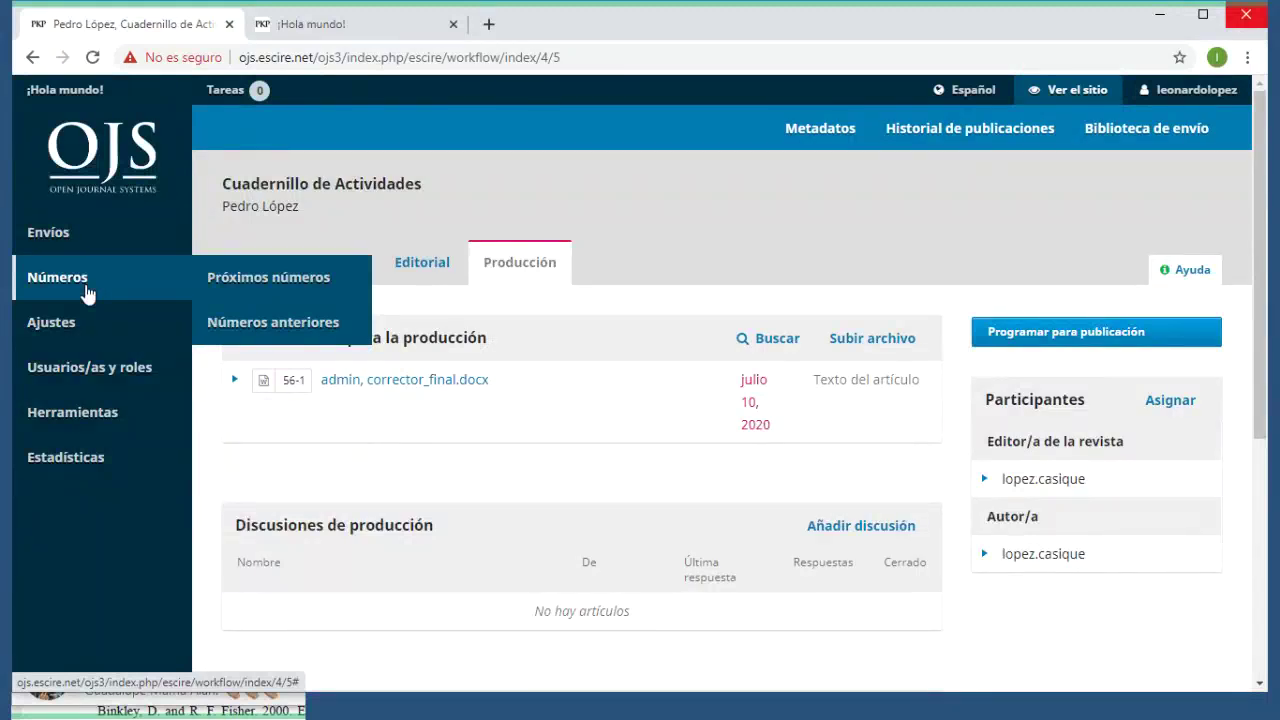
{"action": "left_click", "coordinate": [310, 24]}
{"action": "scroll", "coordinate": [484, 342], "scroll_direction": "up", "scroll_amount": 2}
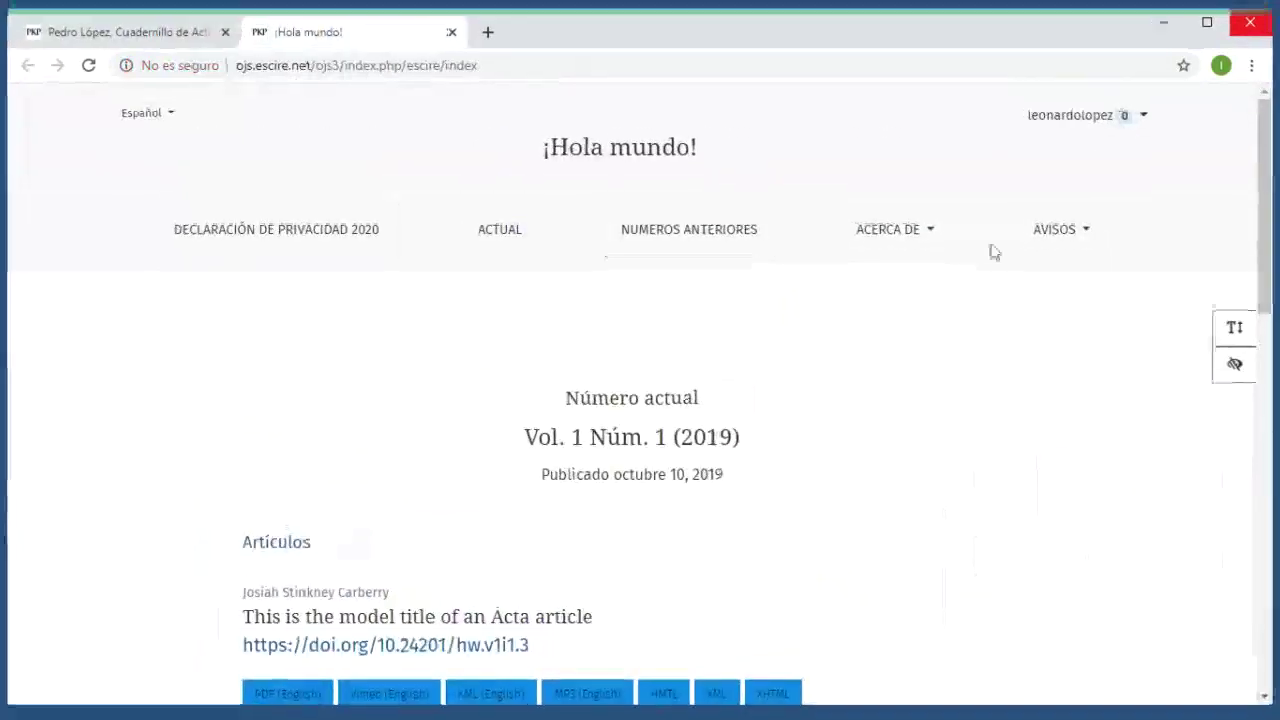
- Return to the OJS dashboard and open the navigation menu items in the website settings
{"action": "left_click", "coordinate": [139, 30]}
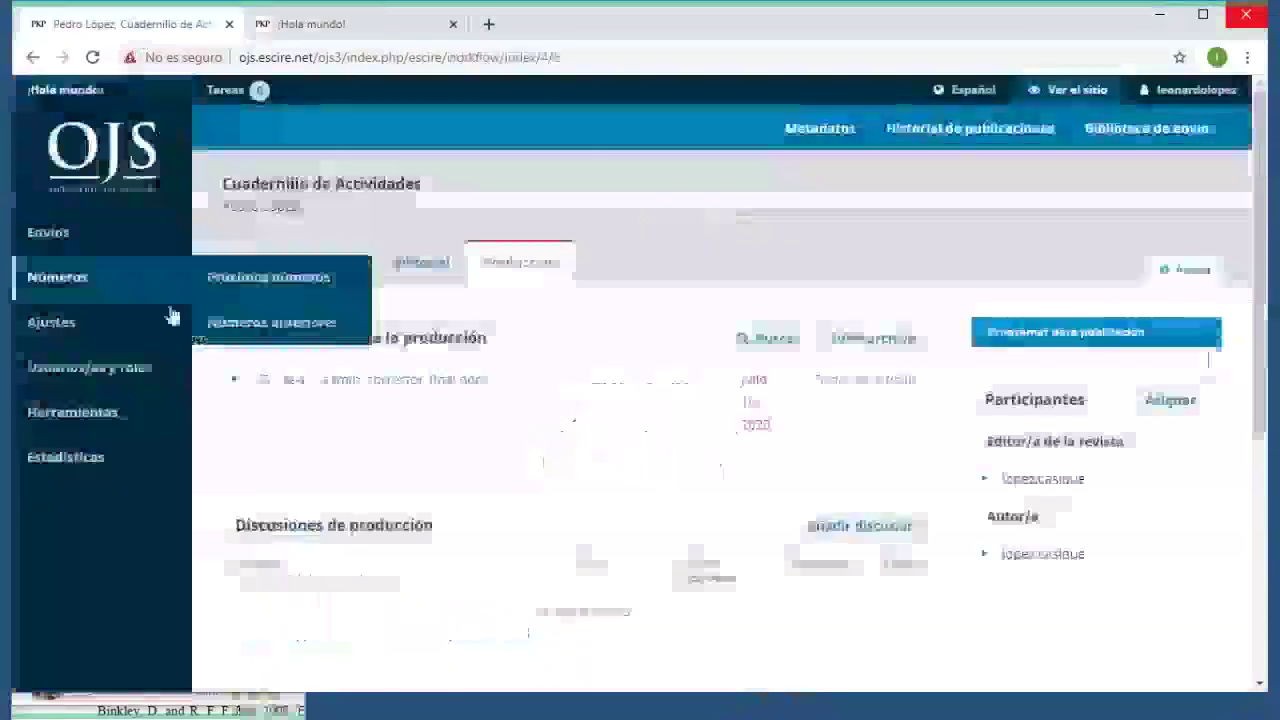
{"action": "mouse_move", "coordinate": [150, 420]}
{"action": "mouse_move", "coordinate": [95, 327]}
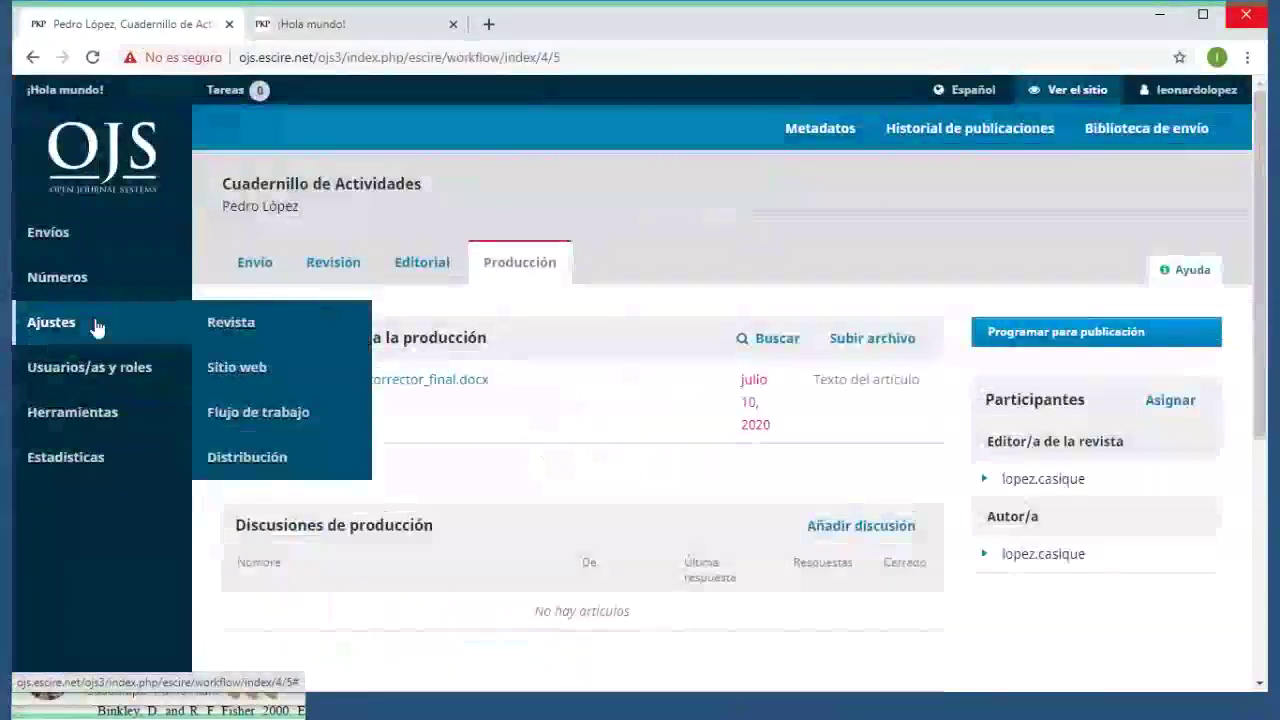
{"action": "left_click", "coordinate": [222, 372]}
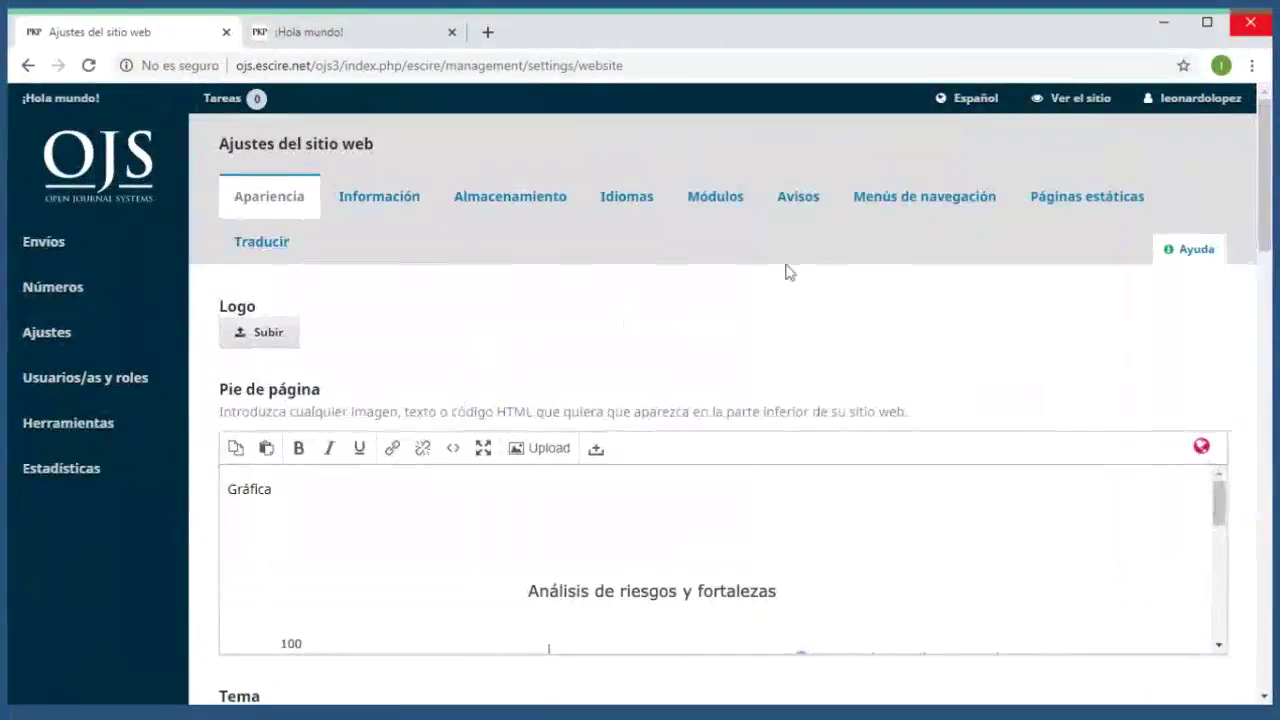
{"action": "left_click", "coordinate": [893, 199]}
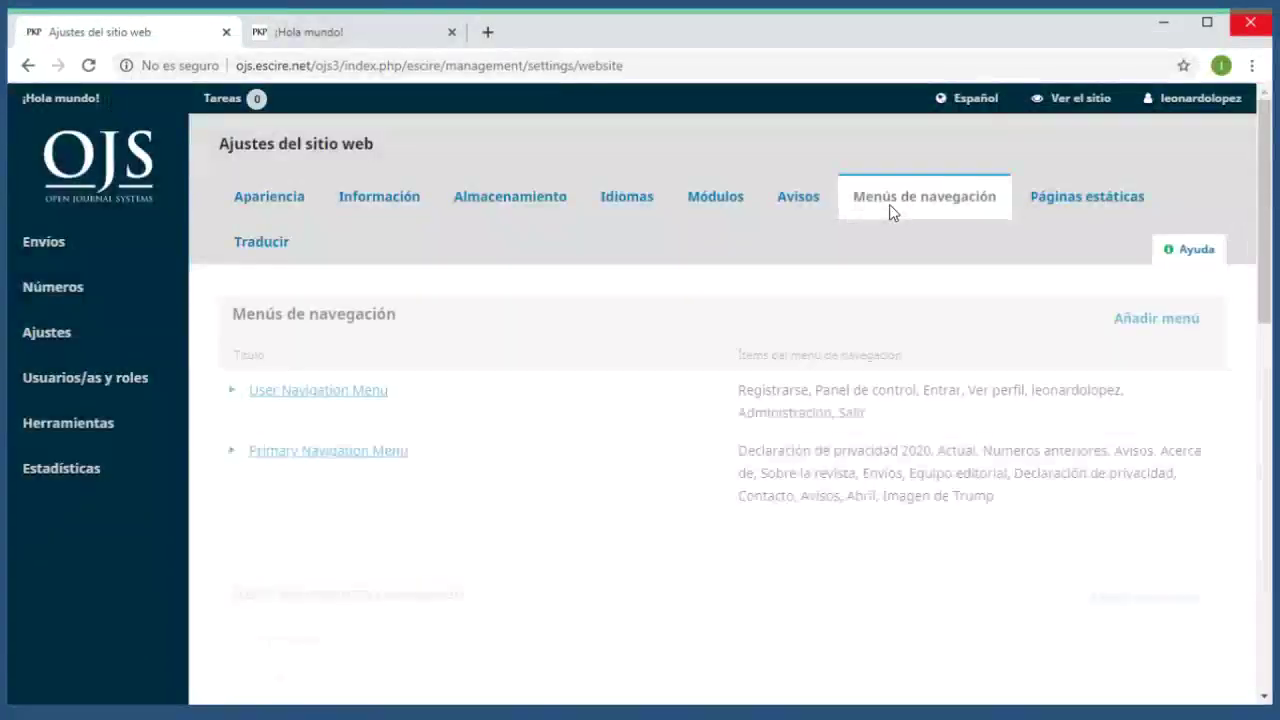
{"action": "scroll", "coordinate": [605, 357], "scroll_direction": "down", "scroll_amount": 3}
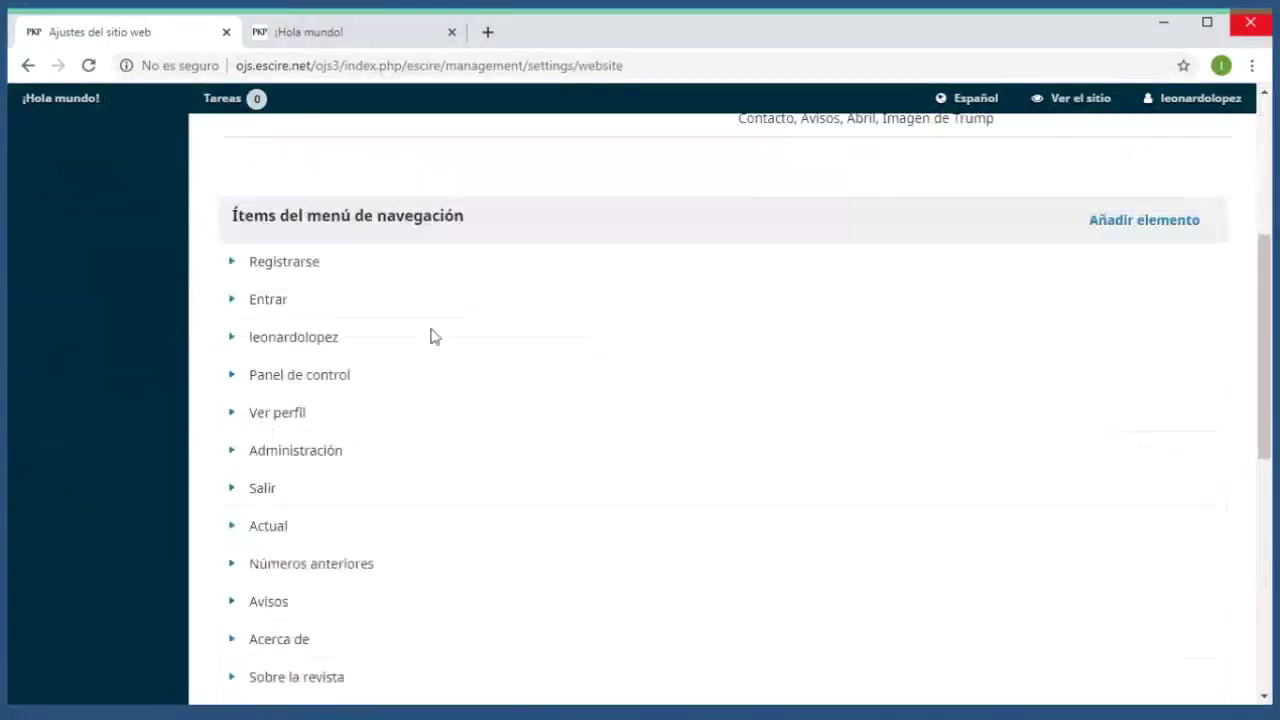
{"action": "left_click_drag", "start_coordinate": [222, 240], "coordinate": [469, 223]}
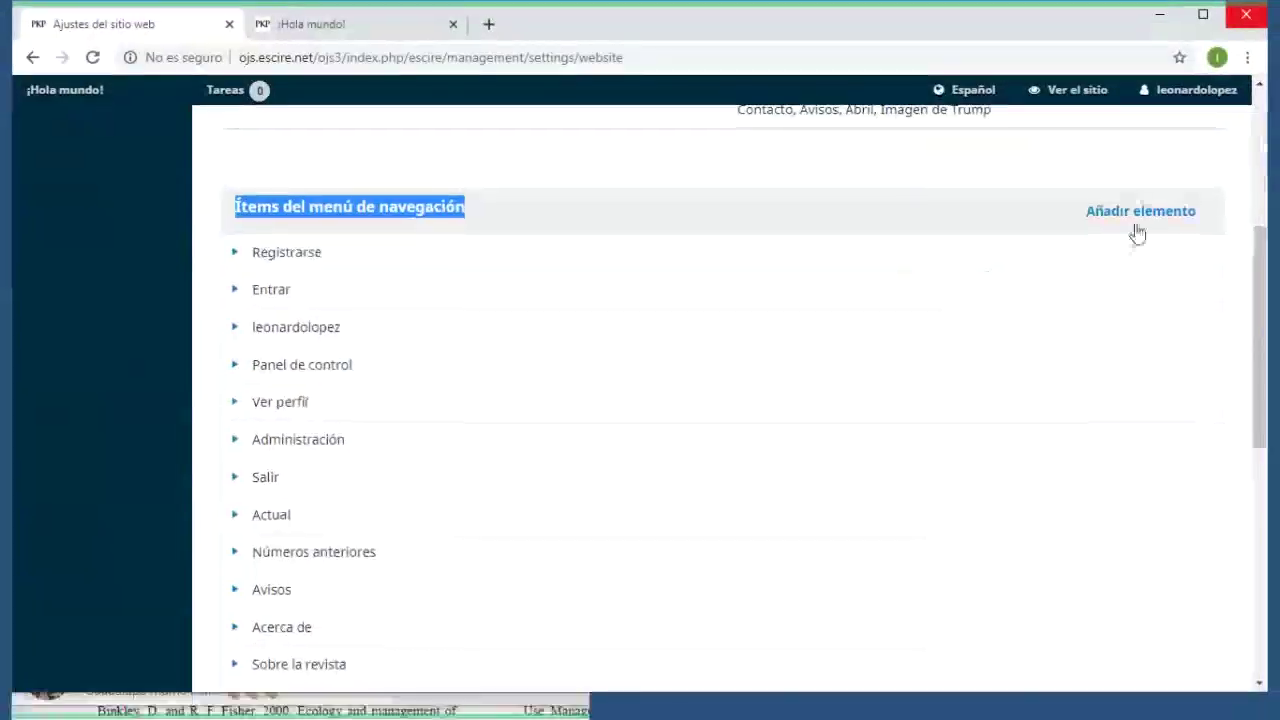
- Add a navigation menu item titled Viedotutorial with the menu type URL remota
{"action": "left_click", "coordinate": [1138, 222]}
{"action": "left_click", "coordinate": [404, 205]}
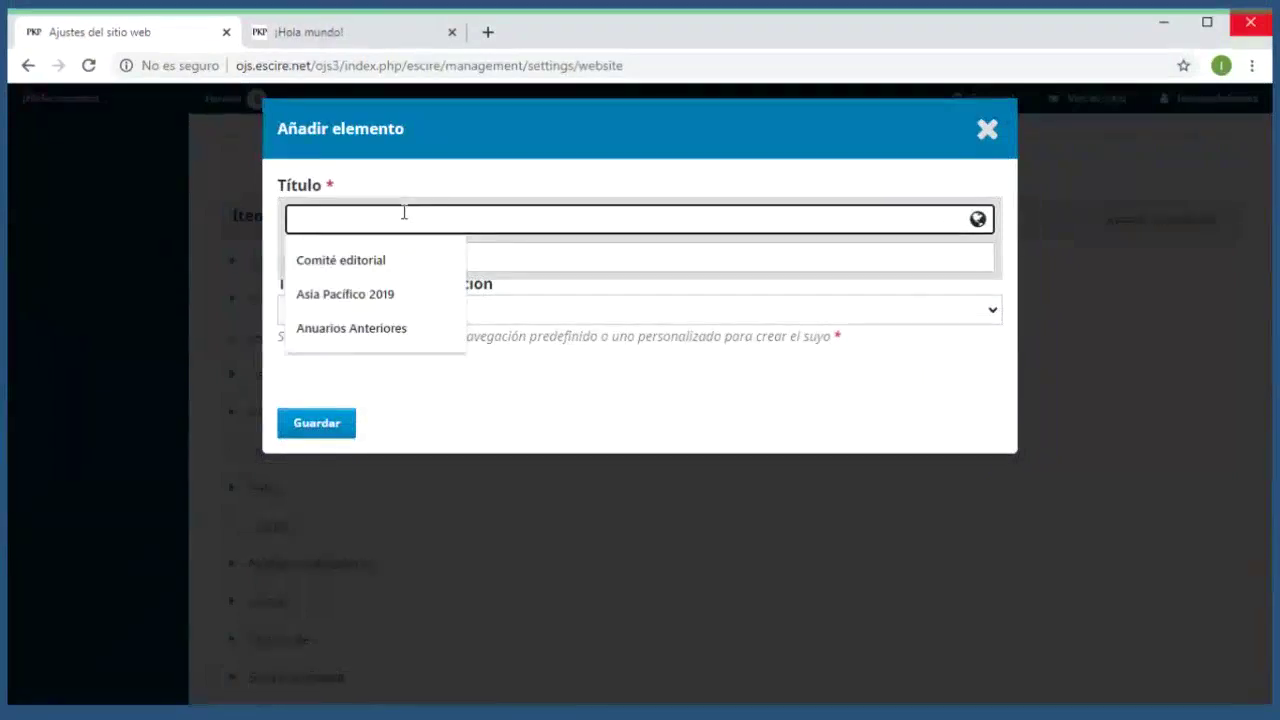
{"action": "type", "text": "Viedotutorial"}
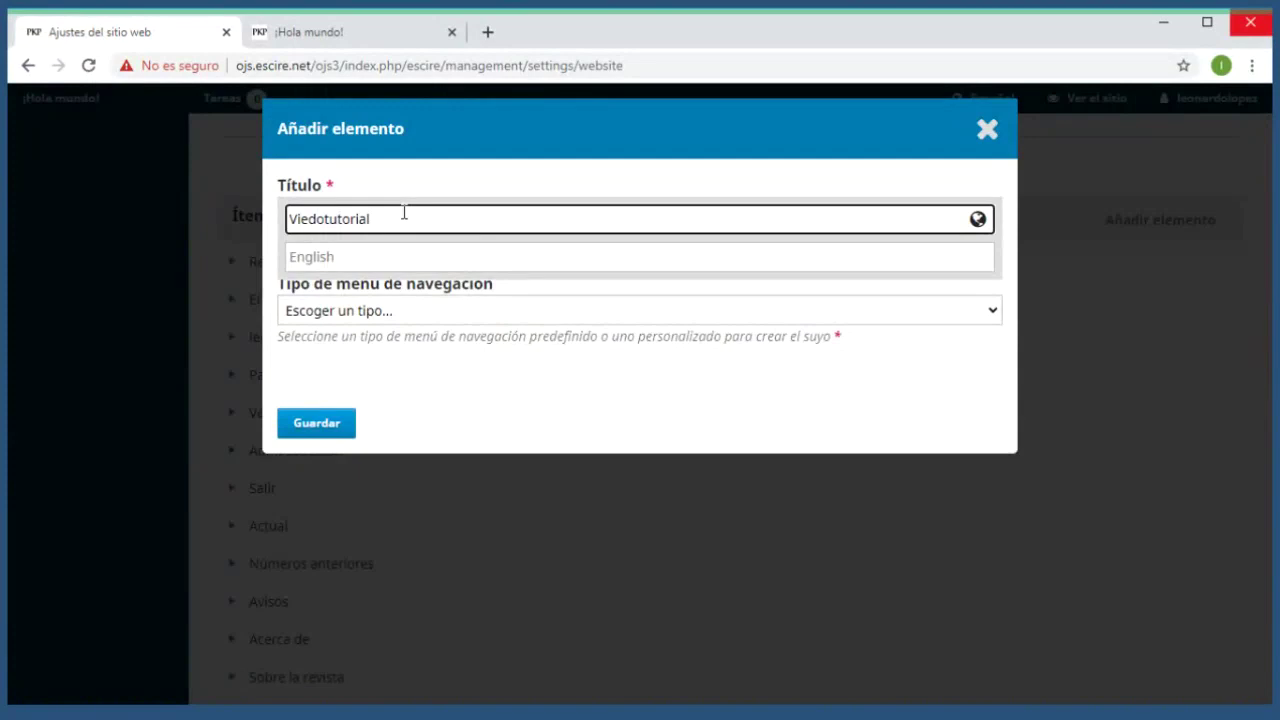
{"action": "left_click", "coordinate": [483, 373]}
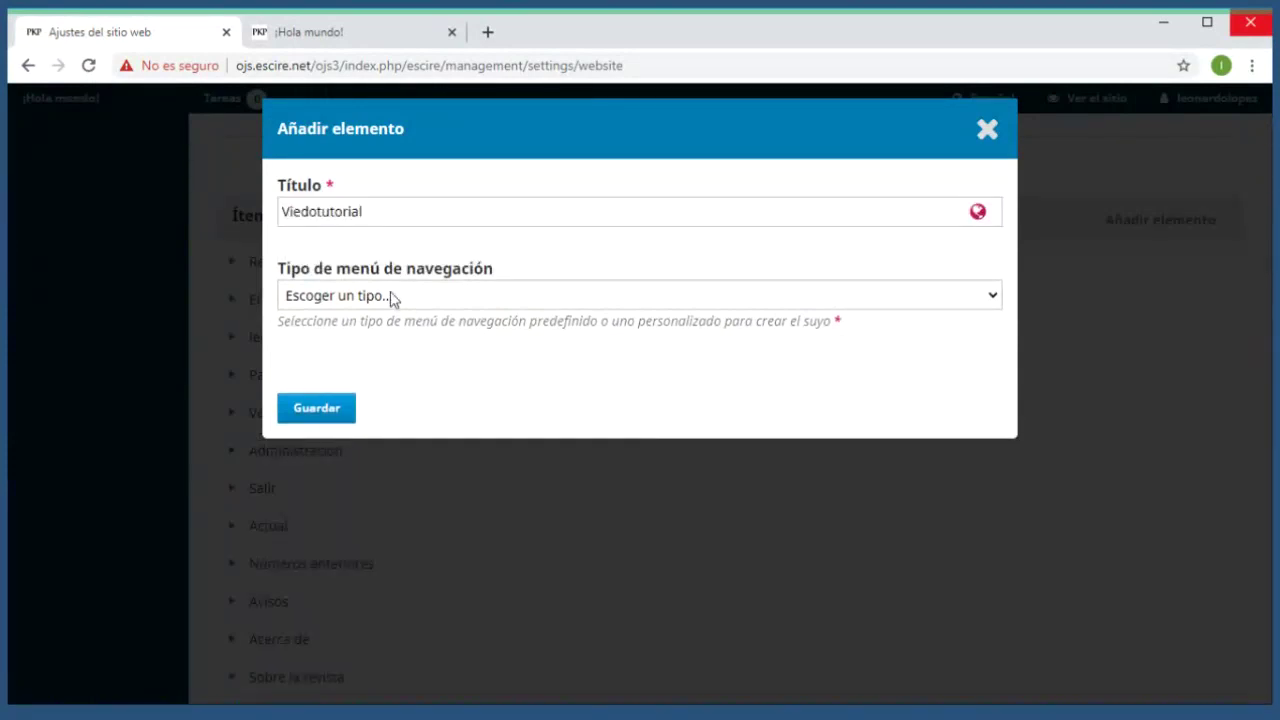
{"action": "left_click", "coordinate": [1001, 297]}
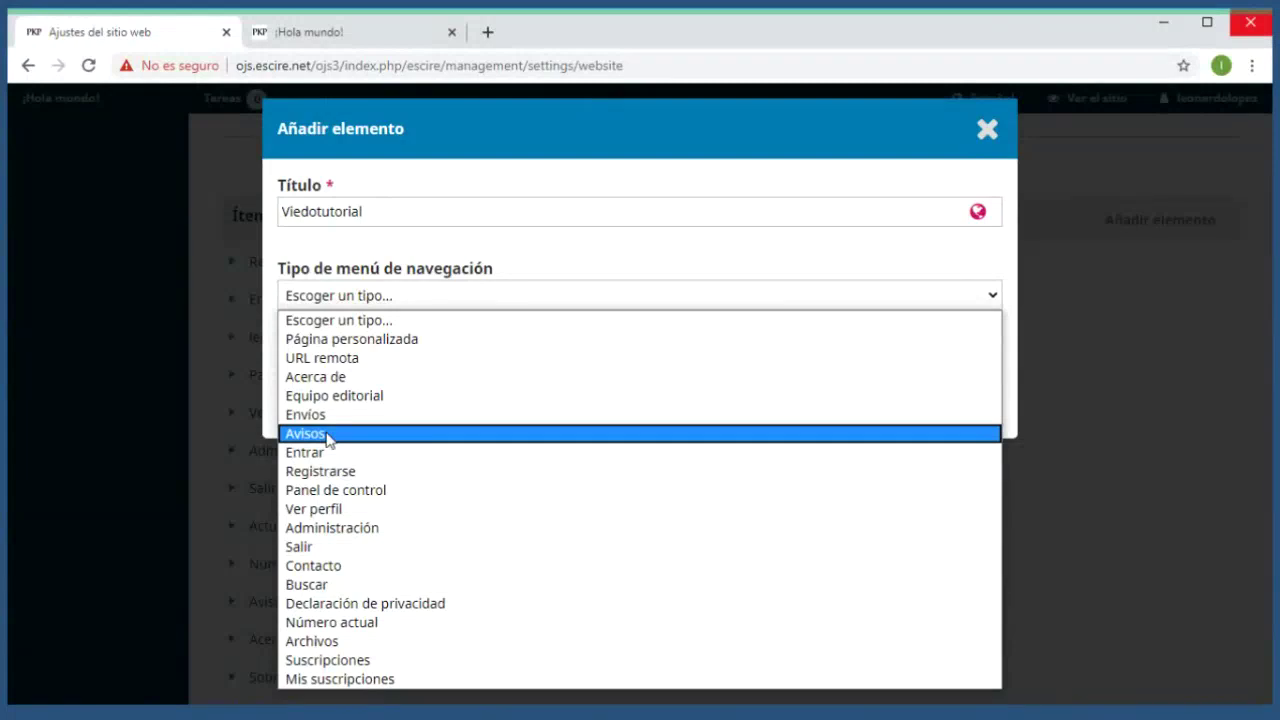
{"action": "left_click", "coordinate": [366, 362]}
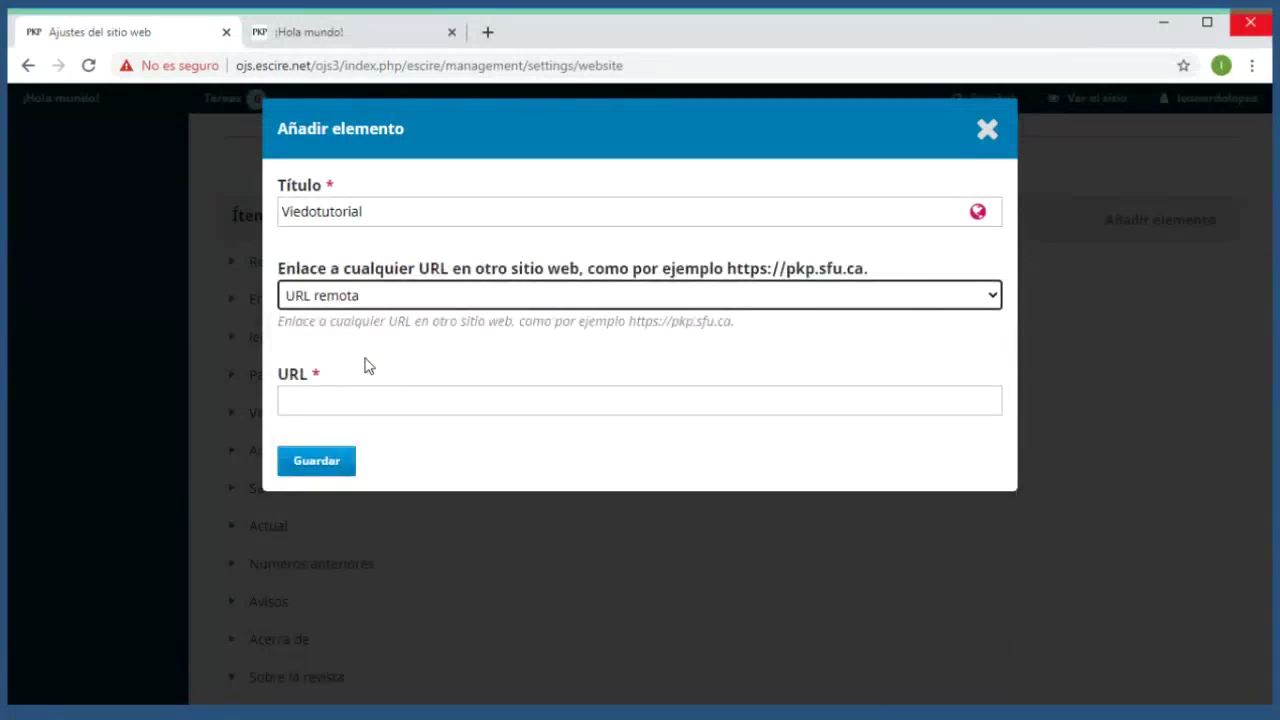
{"action": "key", "text": "Tab"}
- Open YouTube in a new browser tab and search for escire
{"action": "key", "text": "ctrl+t"}
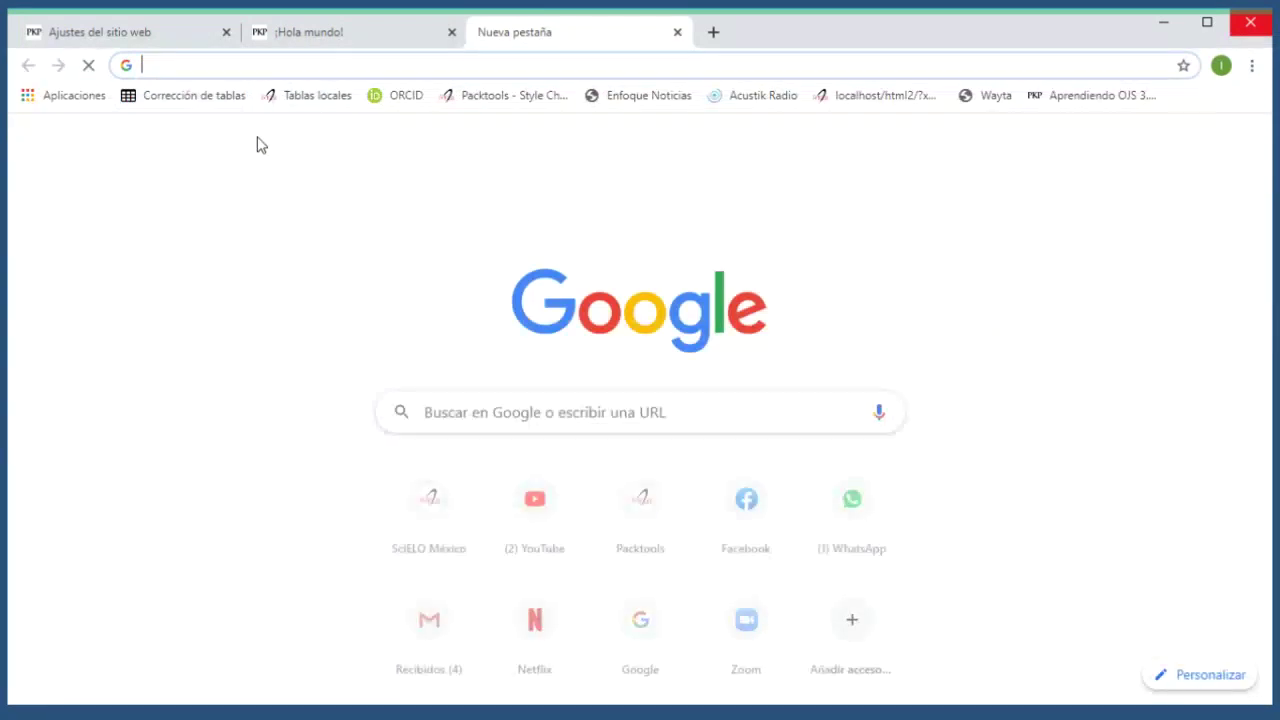
{"action": "type", "text": "youtube.com"}
{"action": "key", "text": "Return"}
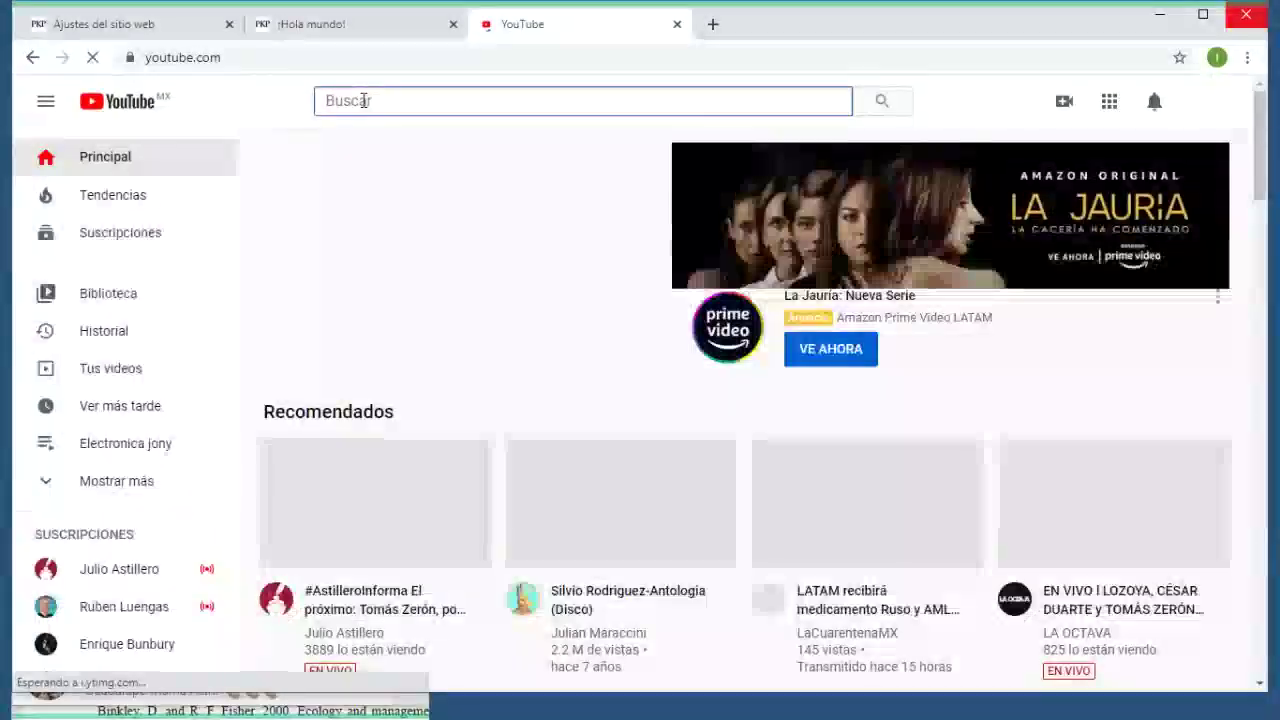
{"action": "type", "text": "escri"}
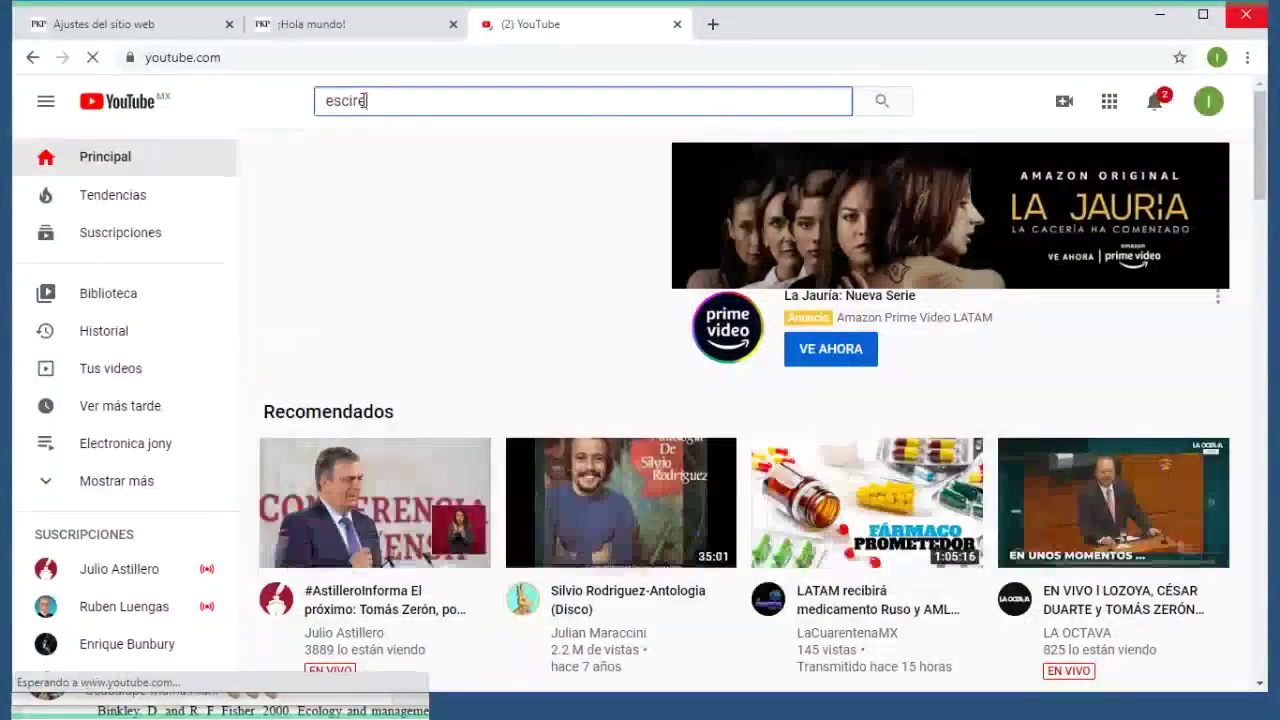
{"action": "type", "text": "e"}
{"action": "key", "text": "Return"}
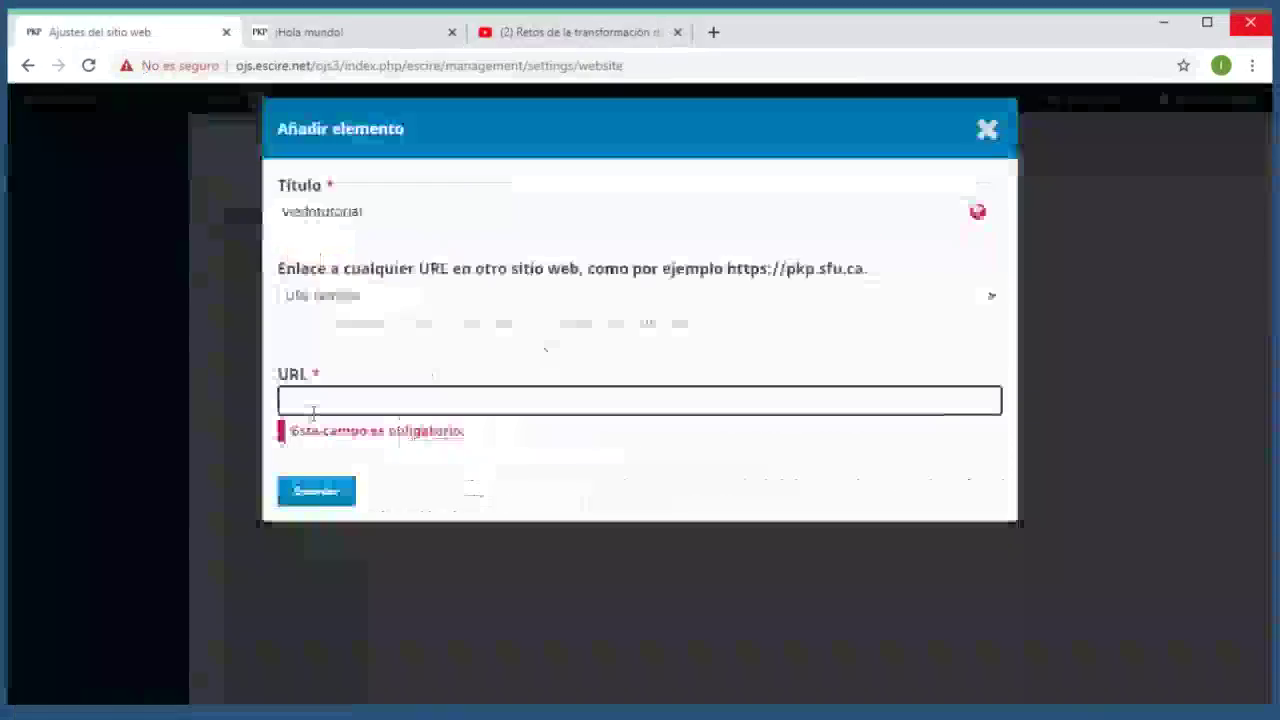
{"action": "type", "text": "https://www.youtube.com/watch?v=Ue_0f2TyzCo"}
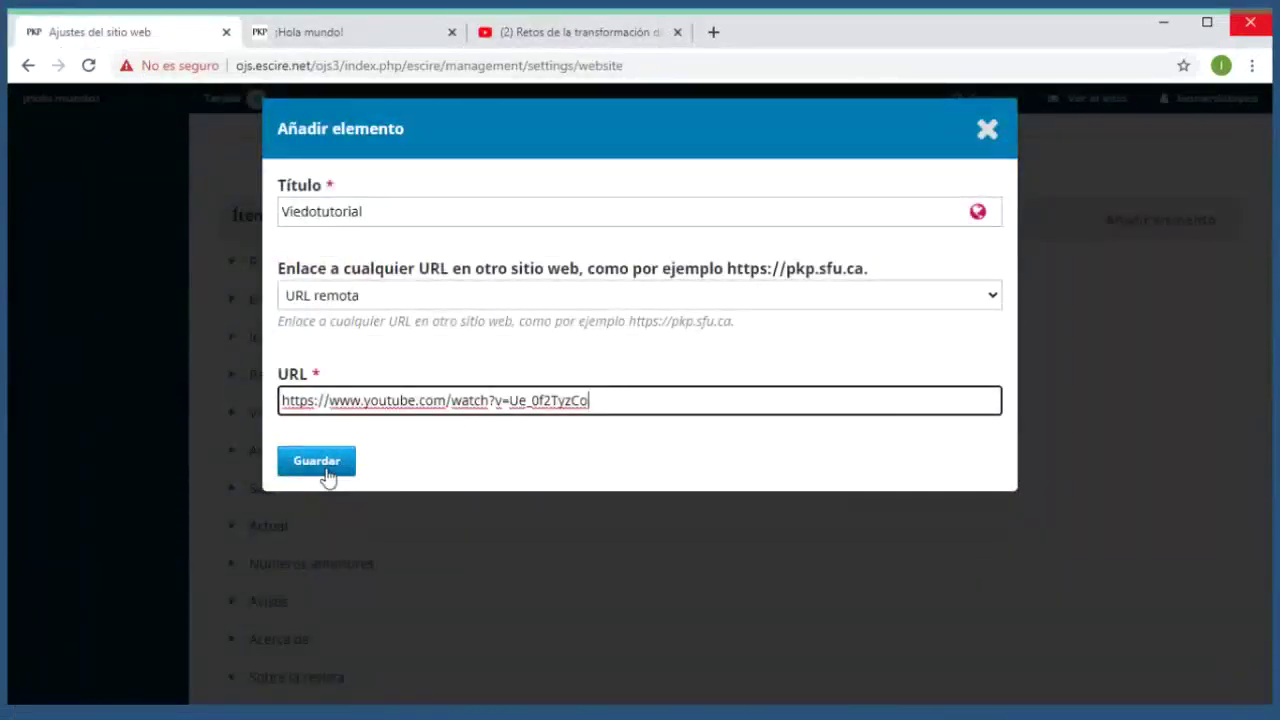
{"action": "left_click", "coordinate": [327, 470]}
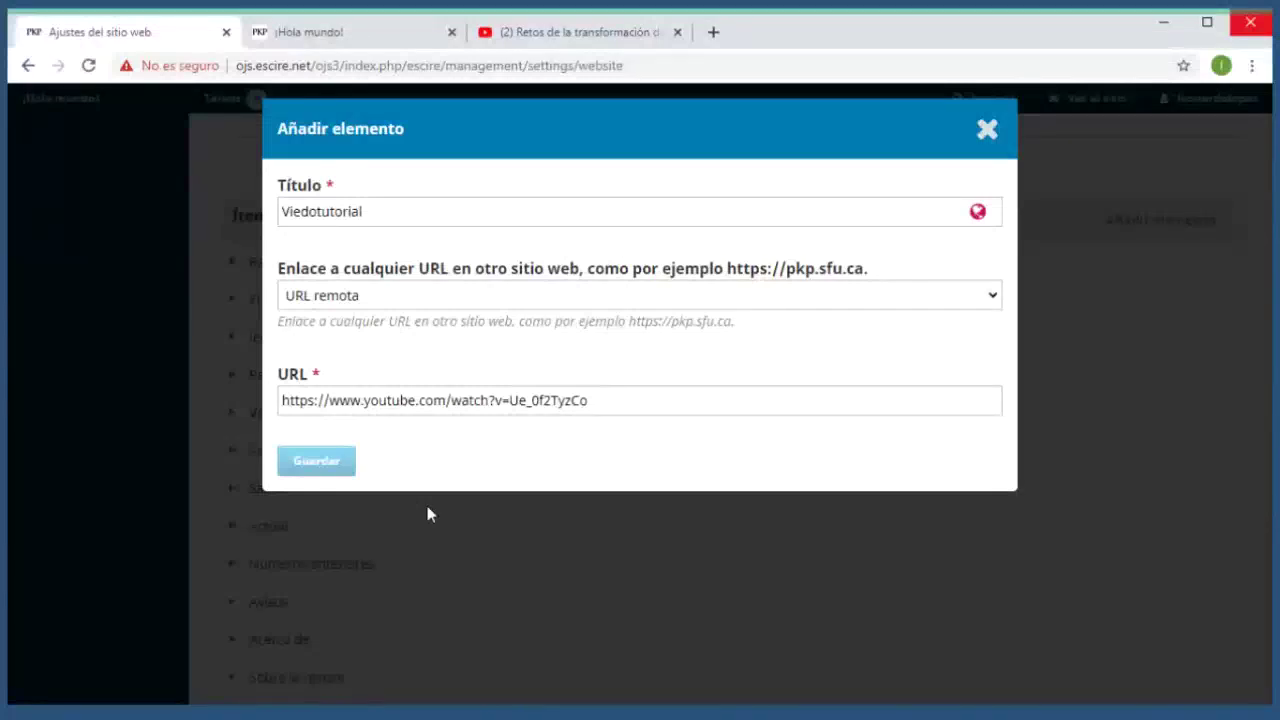
{"action": "left_click", "coordinate": [331, 459]}
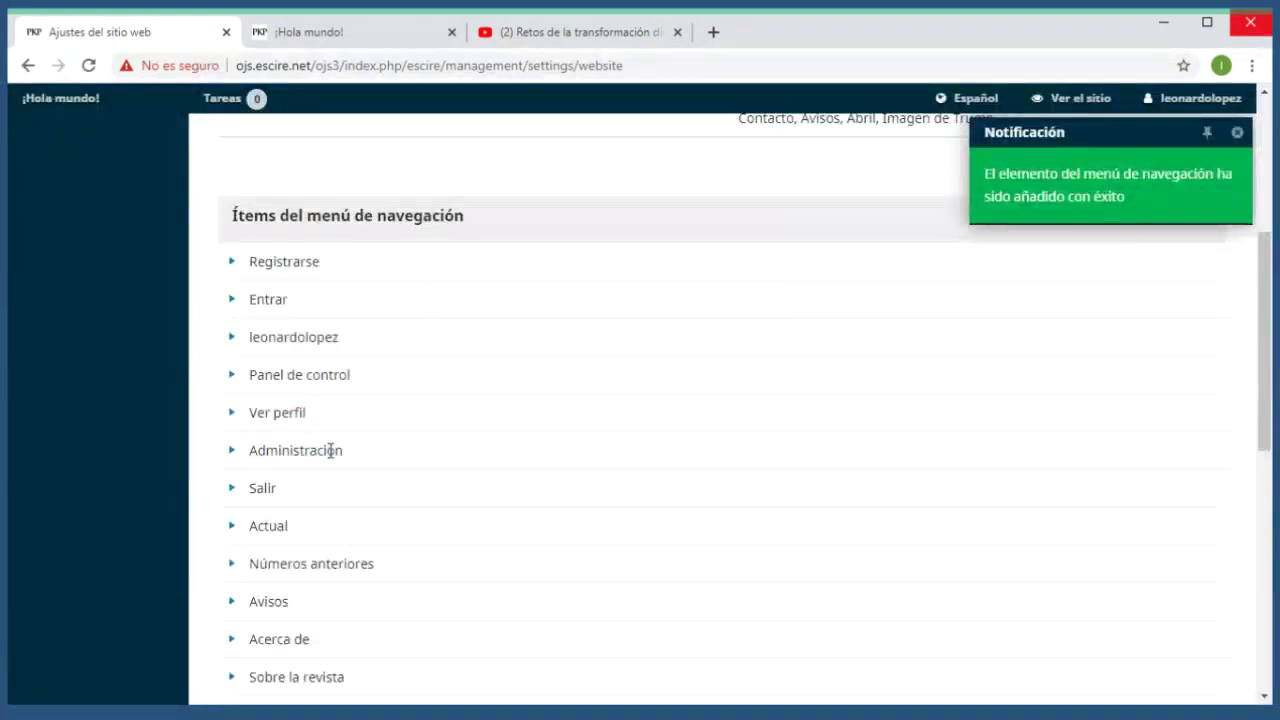
- Edit the Primary Navigation Menu to assign Viedotutorial as its last top-level item, below Imagen de Trump, and save the menu
{"action": "scroll", "coordinate": [569, 500], "scroll_direction": "up", "scroll_amount": 1}
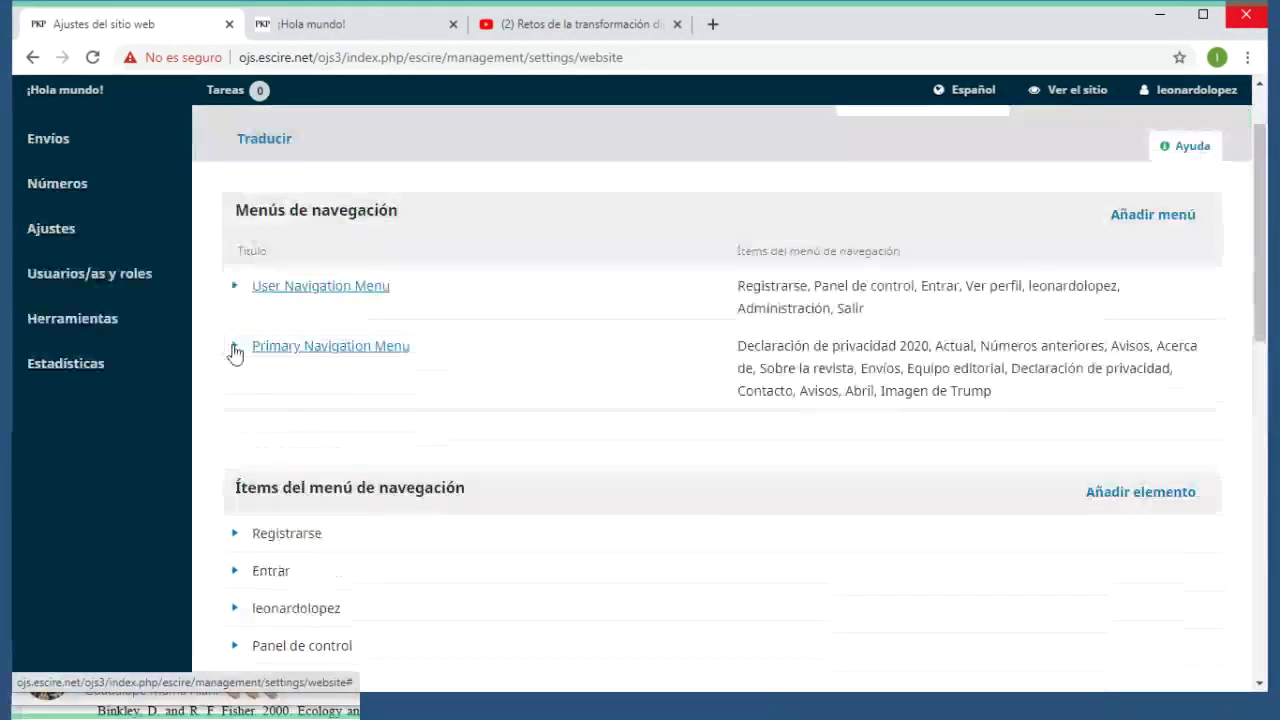
{"action": "left_click", "coordinate": [234, 350]}
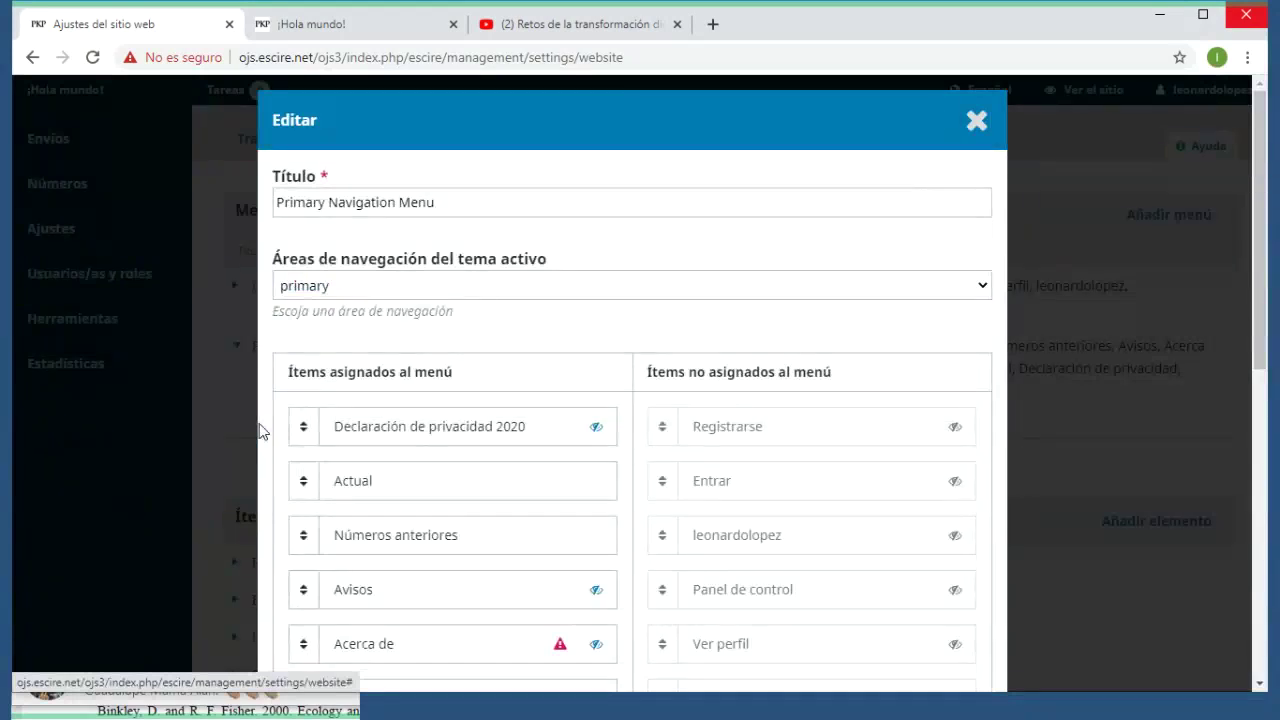
{"action": "scroll", "coordinate": [480, 323], "scroll_direction": "down", "scroll_amount": 3}
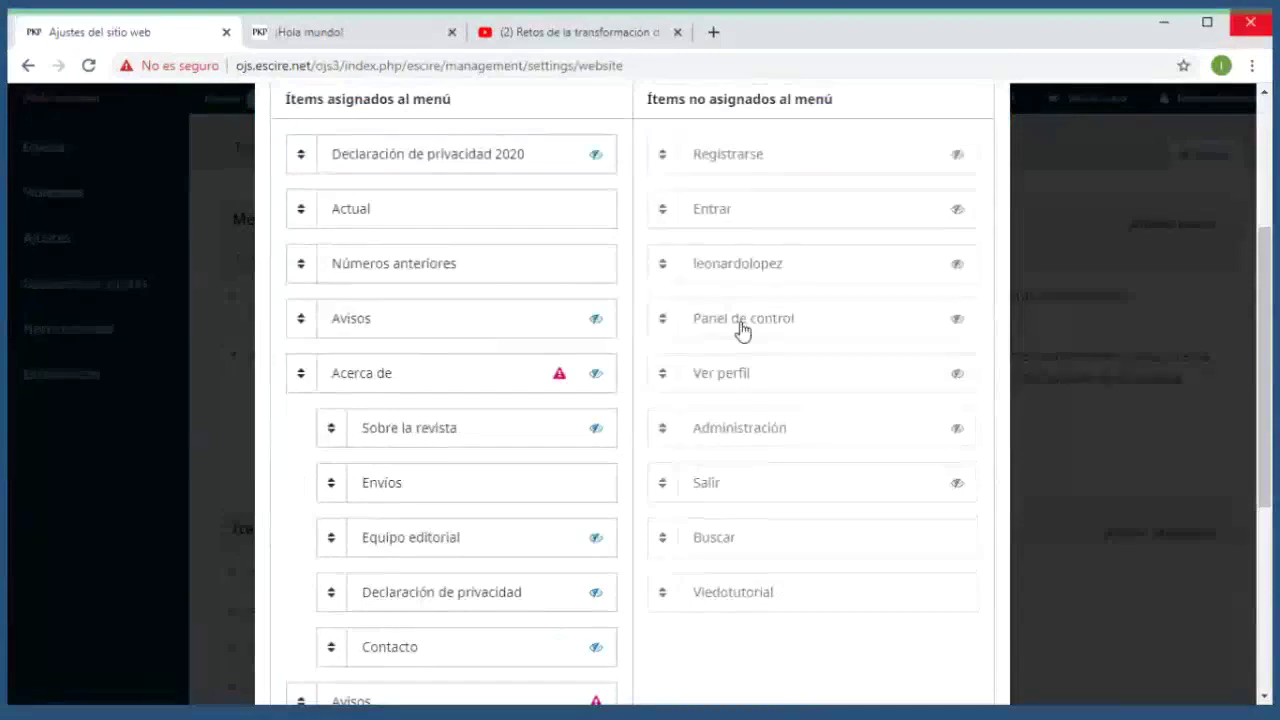
{"action": "scroll", "coordinate": [750, 380], "scroll_direction": "down", "scroll_amount": 2}
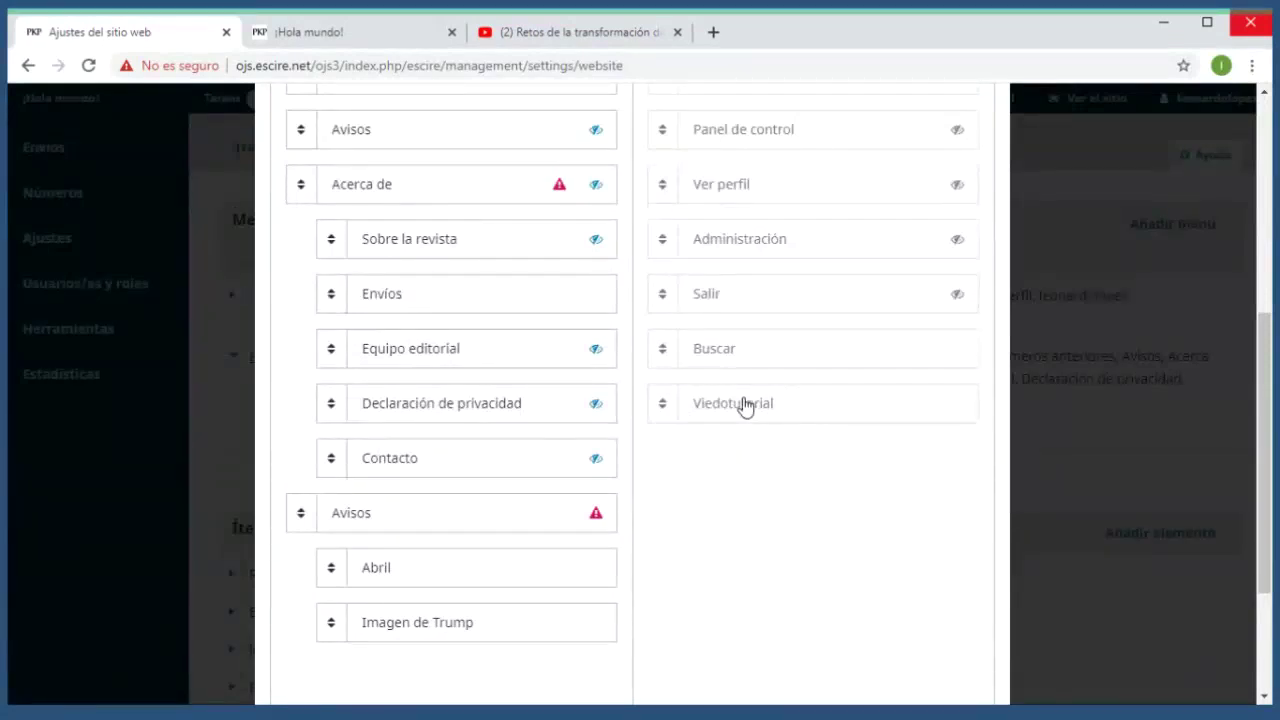
{"action": "left_click_drag", "start_coordinate": [745, 405], "coordinate": [436, 407]}
{"action": "scroll", "coordinate": [405, 503], "scroll_direction": "down", "scroll_amount": 3}
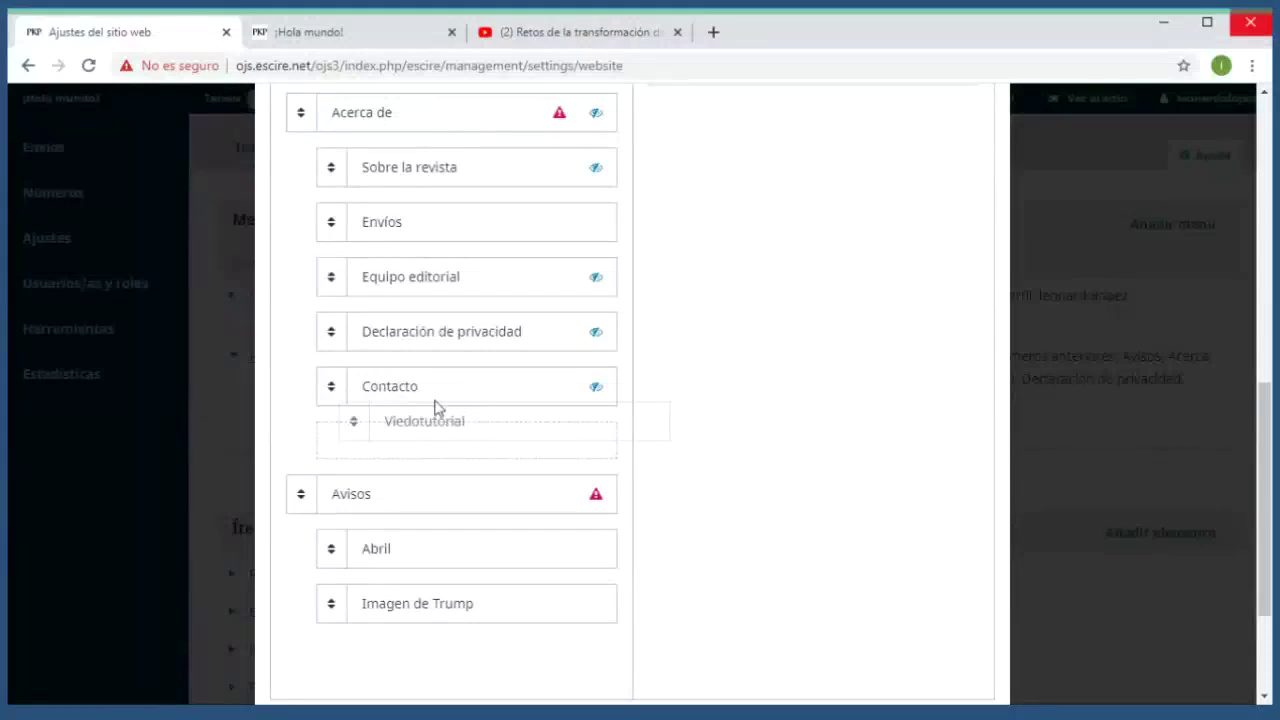
{"action": "left_click_drag", "start_coordinate": [435, 407], "coordinate": [445, 417]}
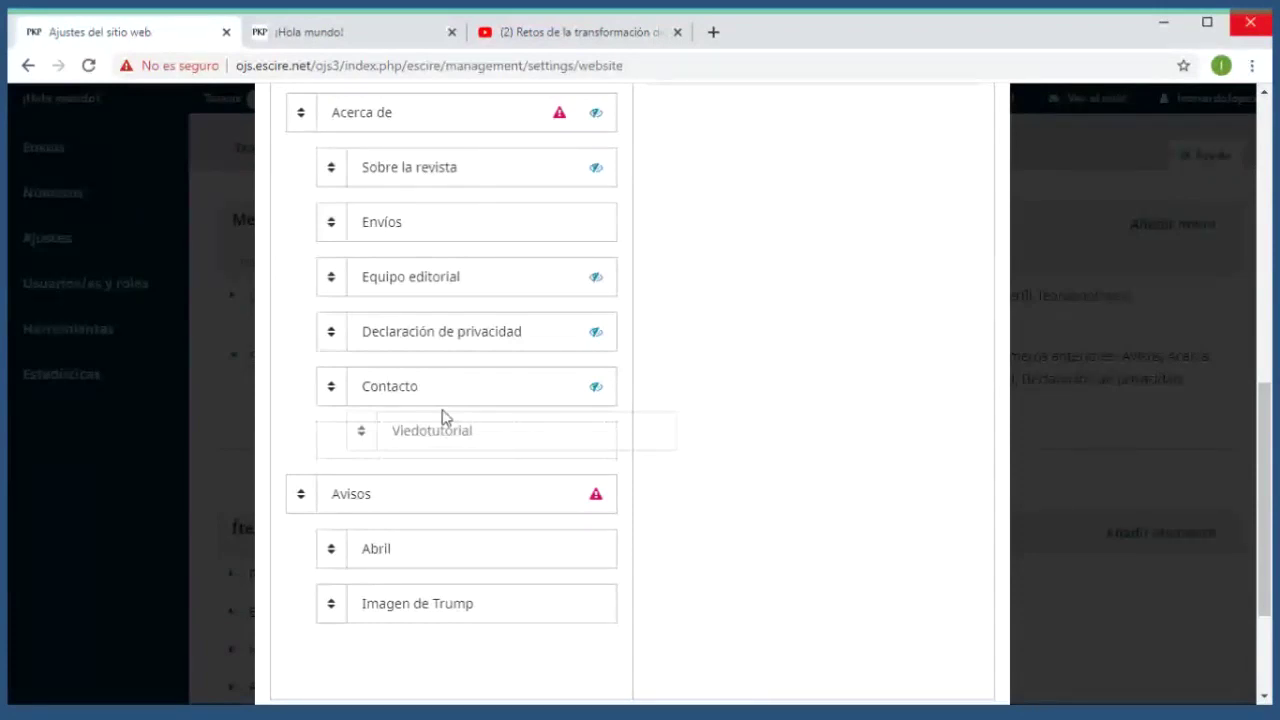
{"action": "left_click_drag", "start_coordinate": [445, 417], "coordinate": [418, 429]}
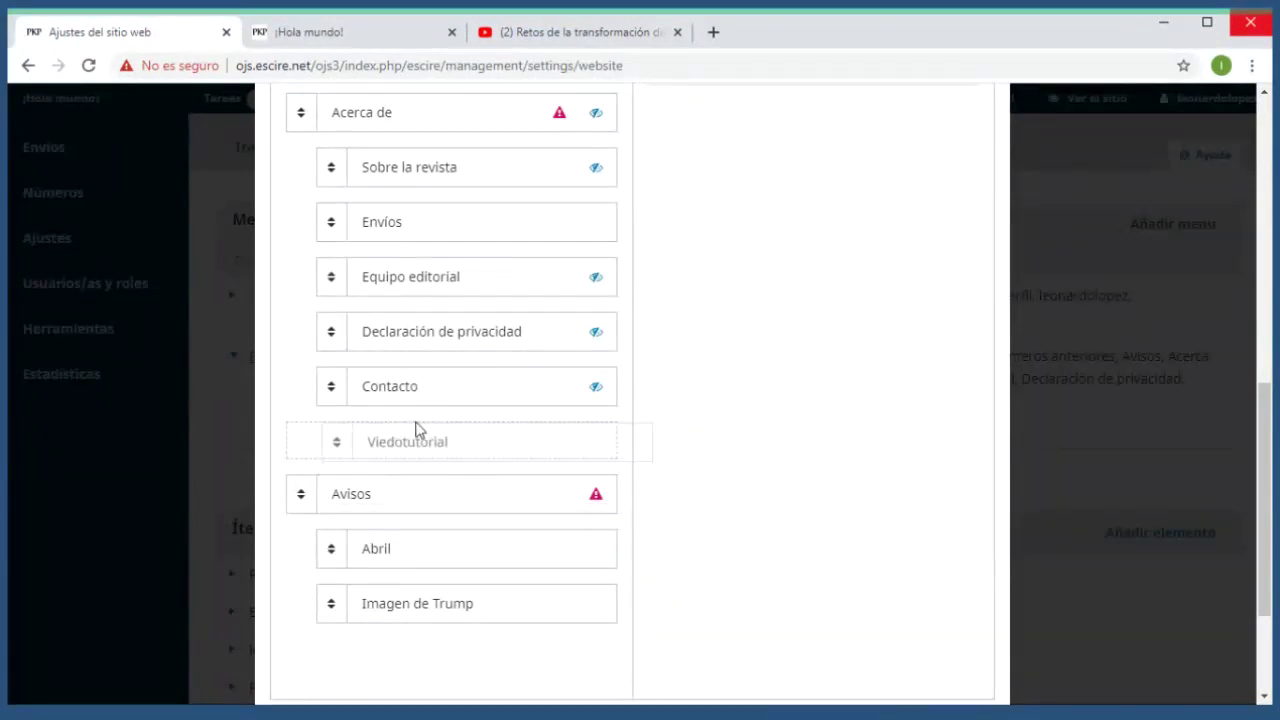
{"action": "left_click_drag", "start_coordinate": [418, 429], "coordinate": [376, 612]}
{"action": "scroll", "coordinate": [376, 612], "scroll_direction": "down", "scroll_amount": 2}
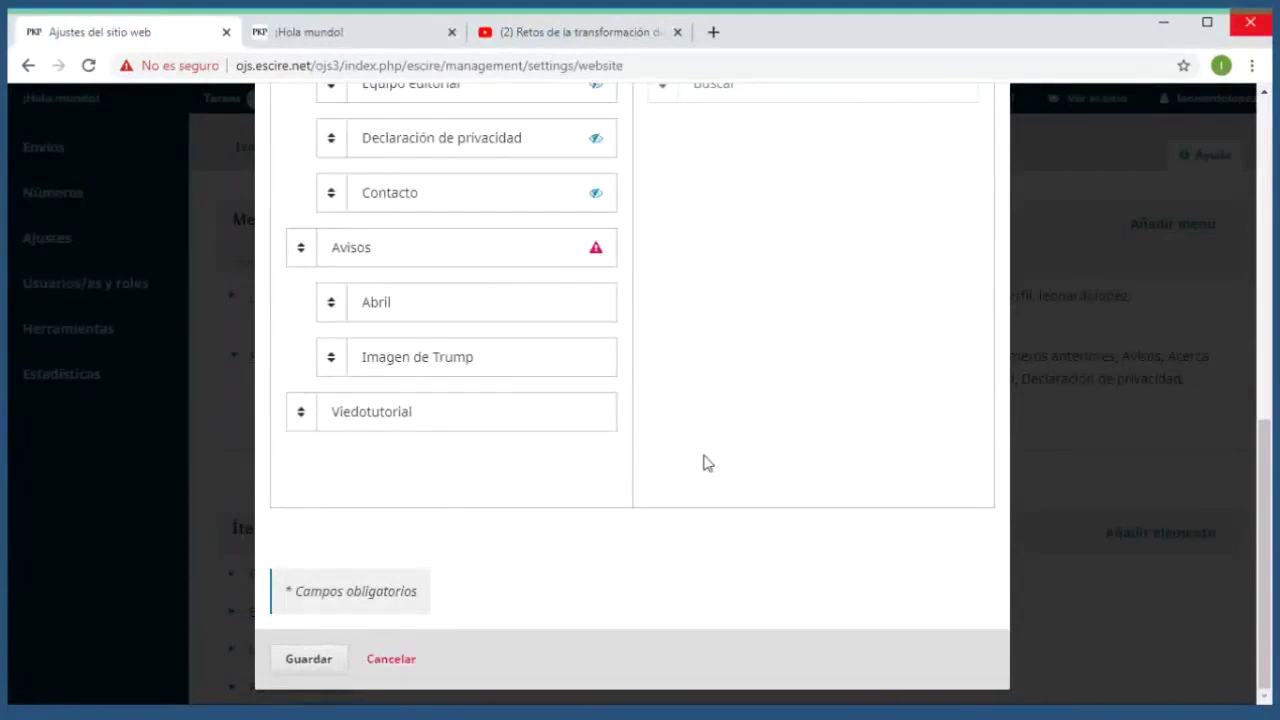
{"action": "scroll", "coordinate": [704, 463], "scroll_direction": "up", "scroll_amount": 2}
{"action": "scroll", "coordinate": [704, 463], "scroll_direction": "down", "scroll_amount": 2}
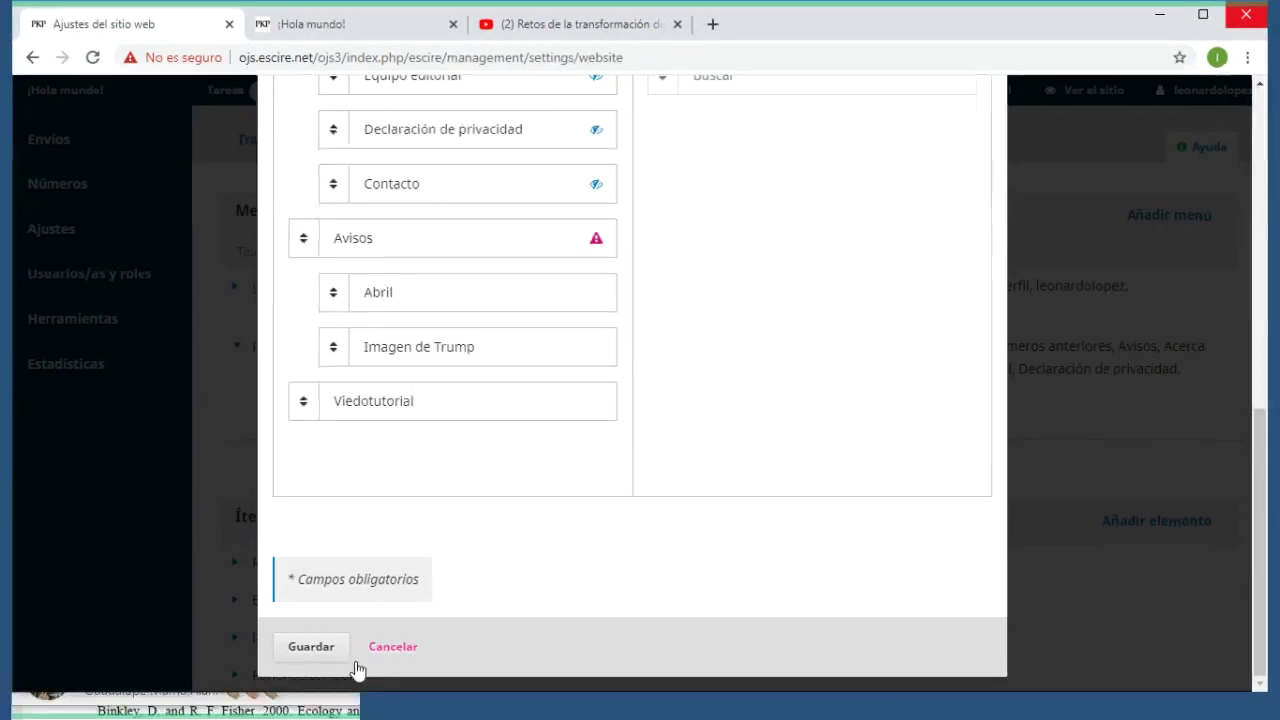
{"action": "left_click", "coordinate": [311, 664]}
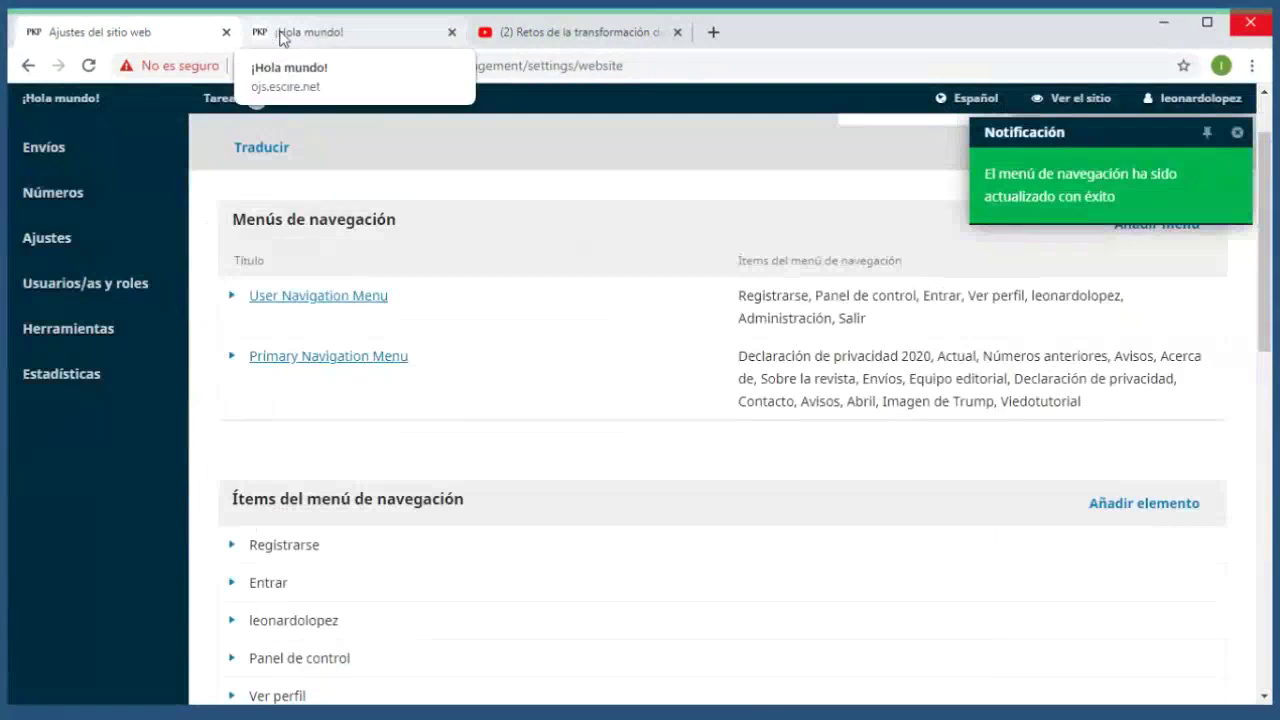
- Reload the journal's public site and open the Viedotutorial link in its navigation bar
{"action": "left_click", "coordinate": [281, 35]}
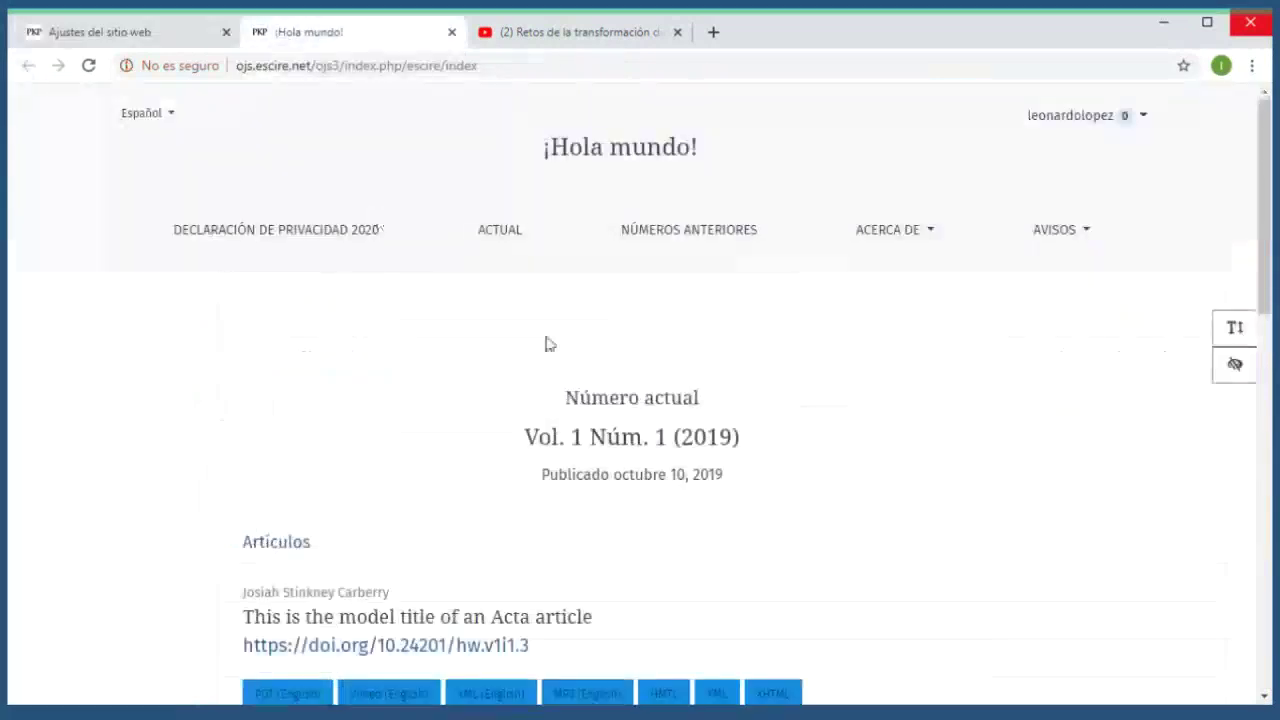
{"action": "left_click", "coordinate": [89, 66]}
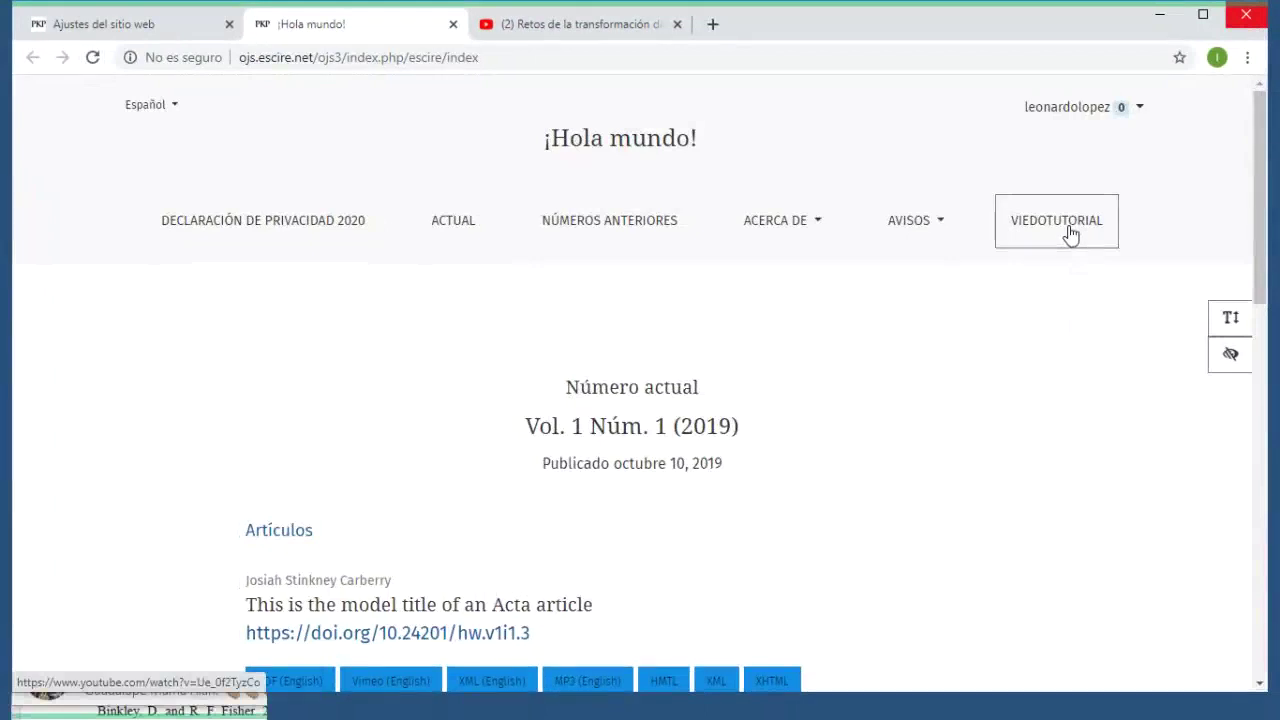
{"action": "left_click", "coordinate": [1070, 233]}
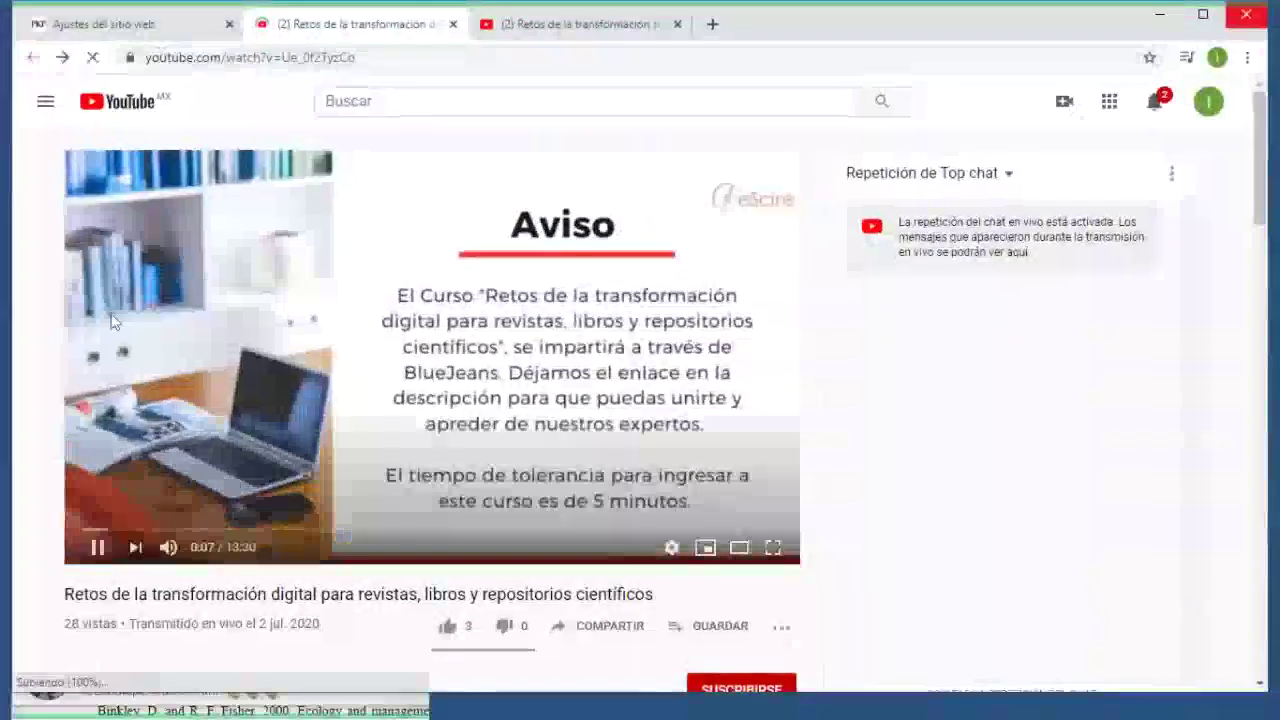
- Return from the video to the journal's home page, check the navigation menu settings, and look over the current issue section
{"action": "key", "text": "alt+Left"}
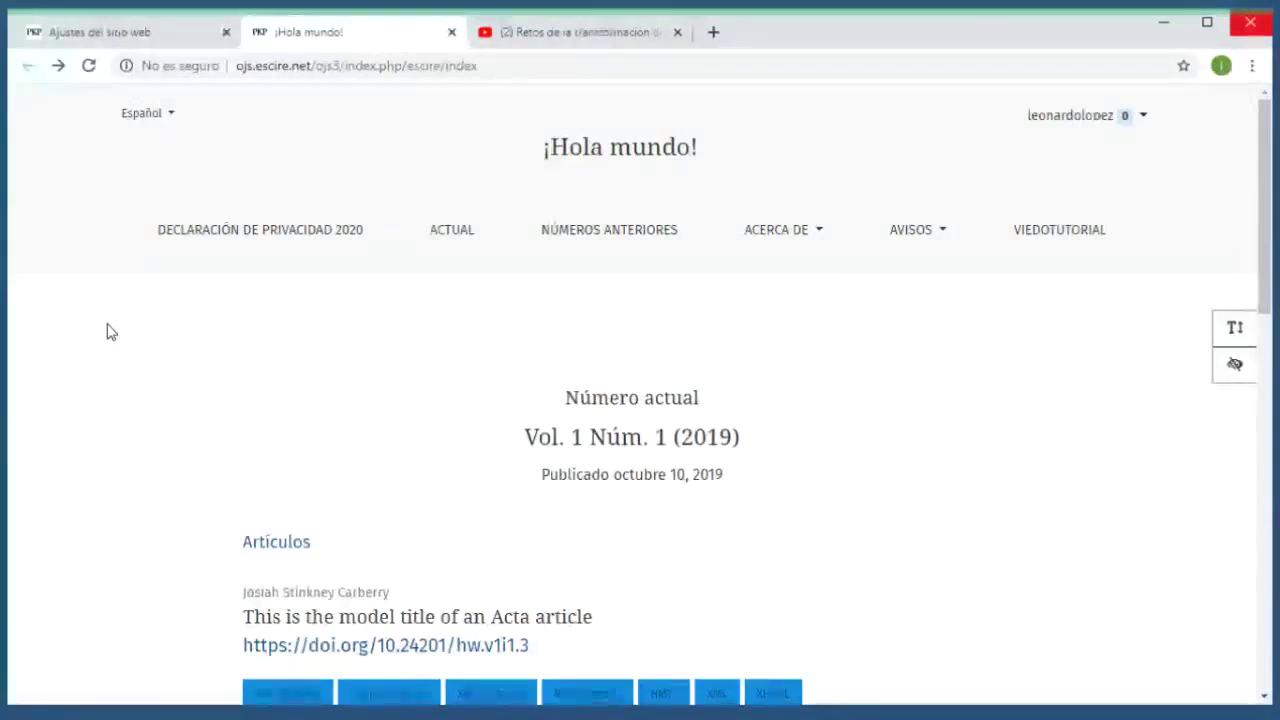
{"action": "left_click", "coordinate": [93, 38]}
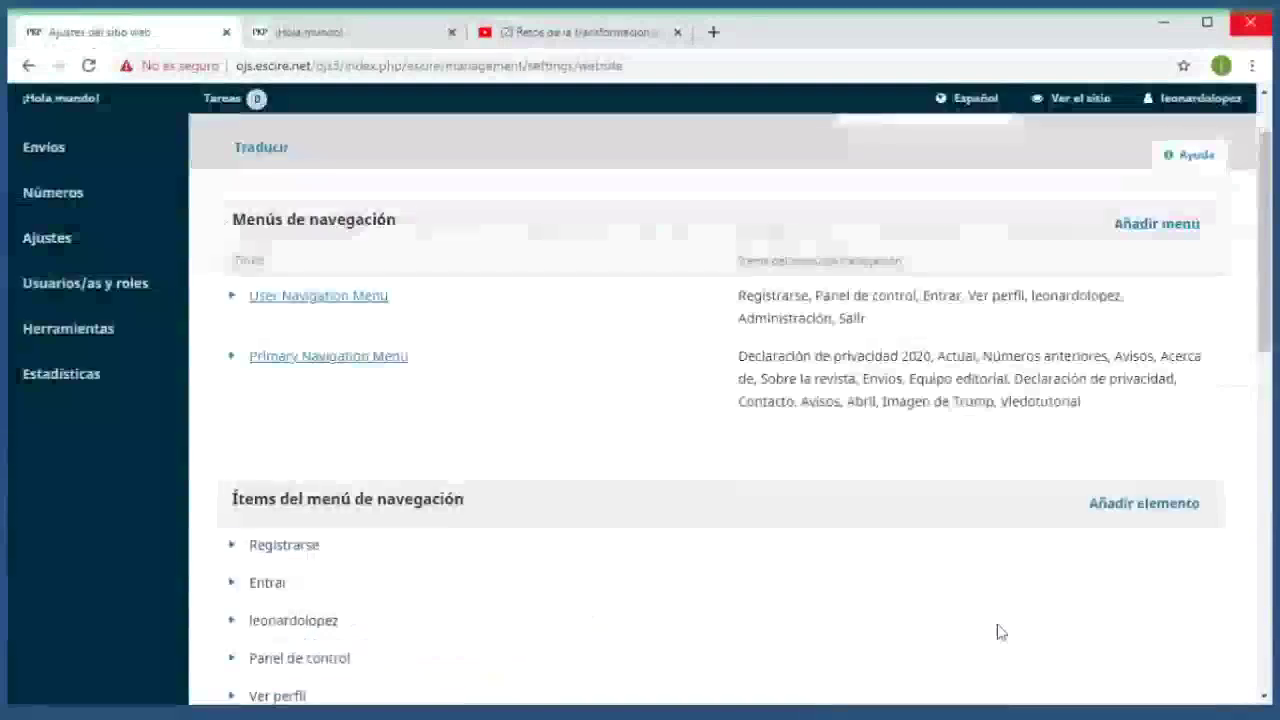
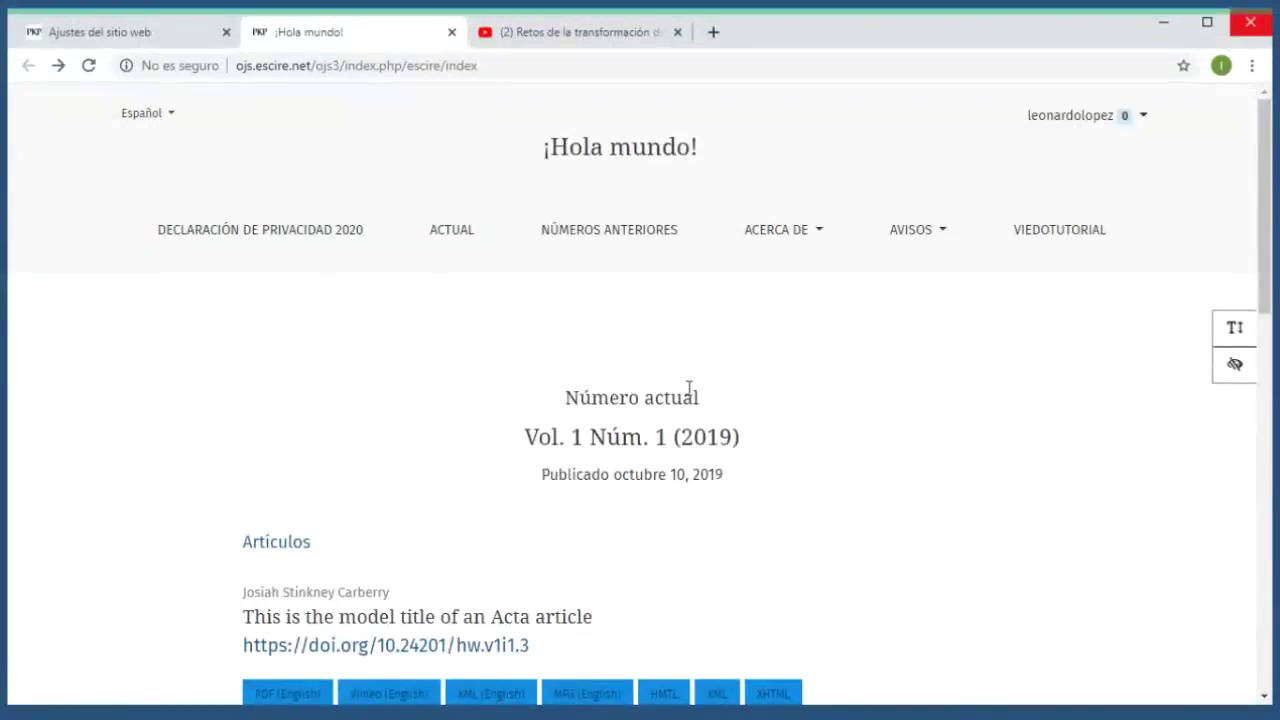
{"action": "scroll", "coordinate": [689, 388], "scroll_direction": "down", "scroll_amount": 3}
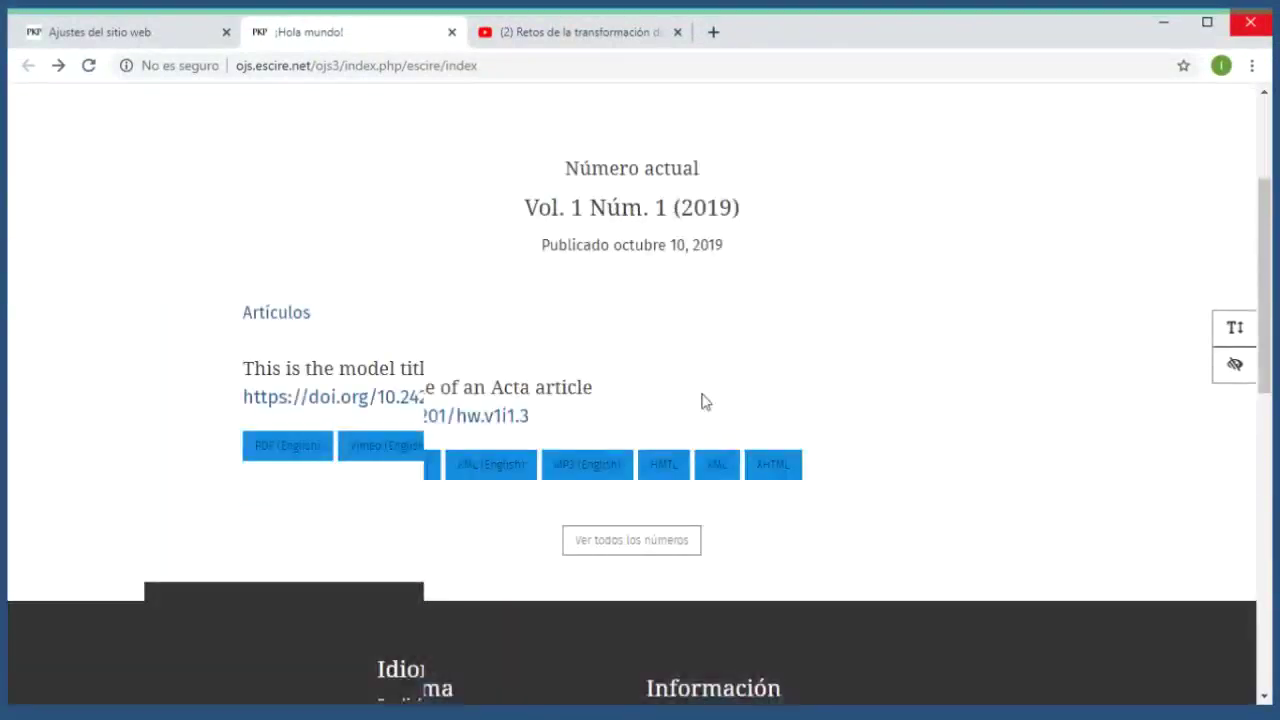
{"action": "scroll", "coordinate": [700, 395], "scroll_direction": "down", "scroll_amount": 2}
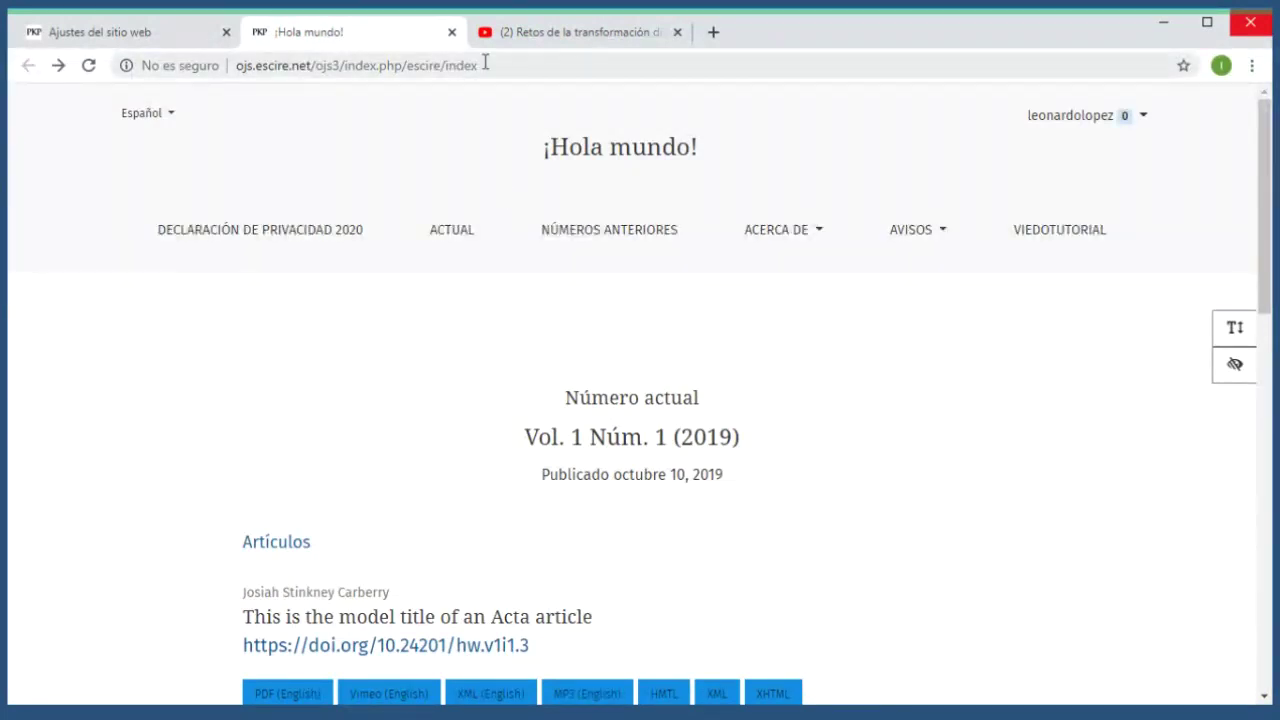
{"action": "scroll", "coordinate": [506, 330], "scroll_direction": "down", "scroll_amount": 5}
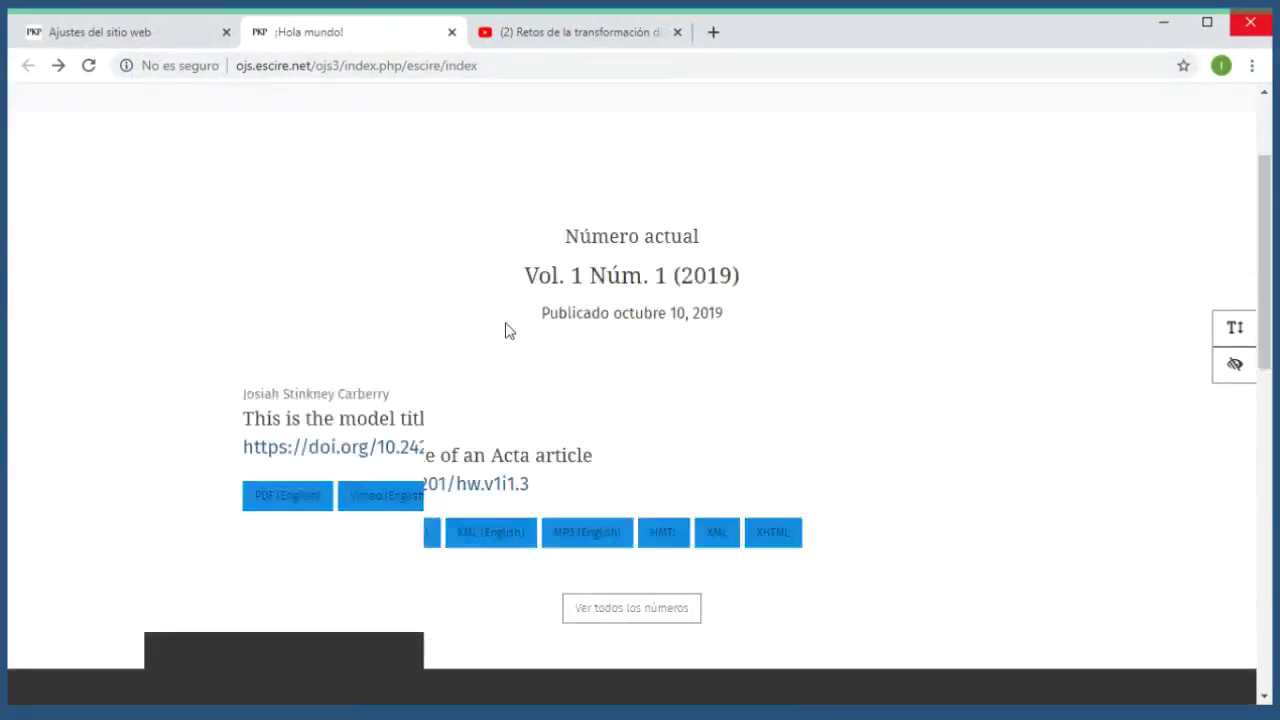
{"action": "scroll", "coordinate": [506, 330], "scroll_direction": "up", "scroll_amount": 5}
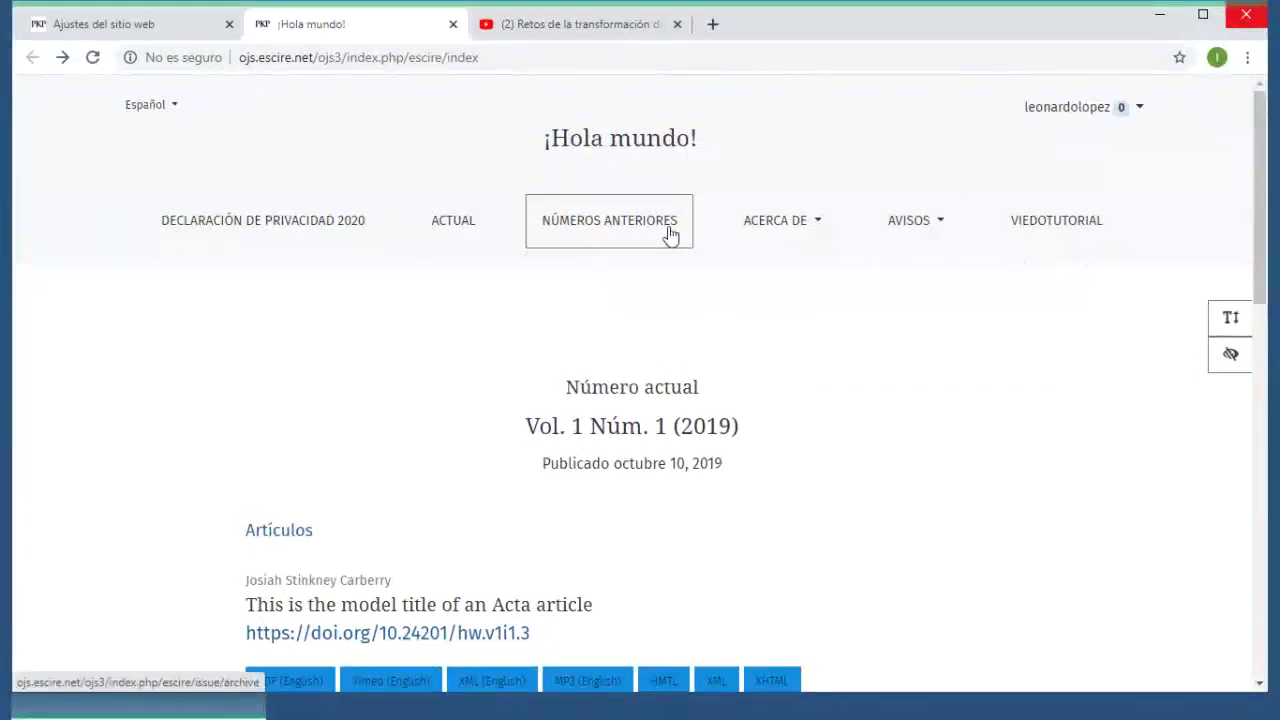
- Expand and collapse the Acerca de submenu on the journal's home page and check the content below it
{"action": "left_click", "coordinate": [802, 238]}
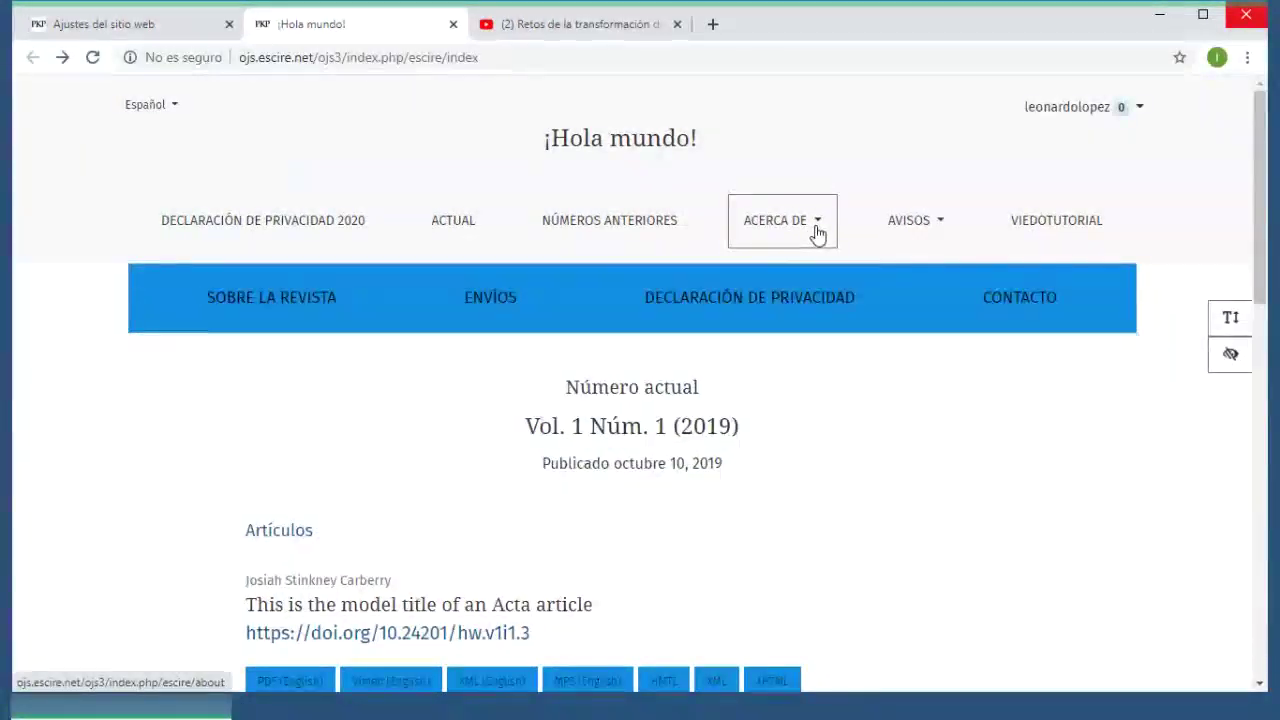
{"action": "left_click", "coordinate": [818, 233]}
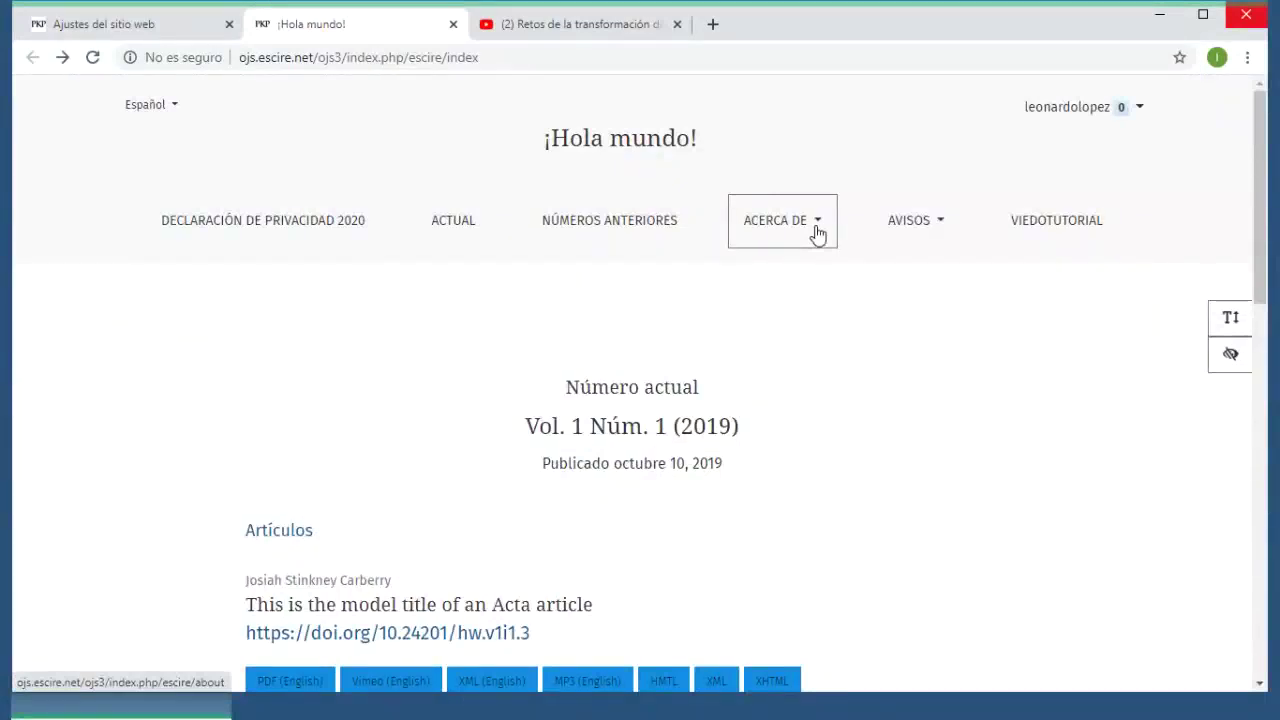
{"action": "scroll", "coordinate": [820, 270], "scroll_direction": "down", "scroll_amount": 3}
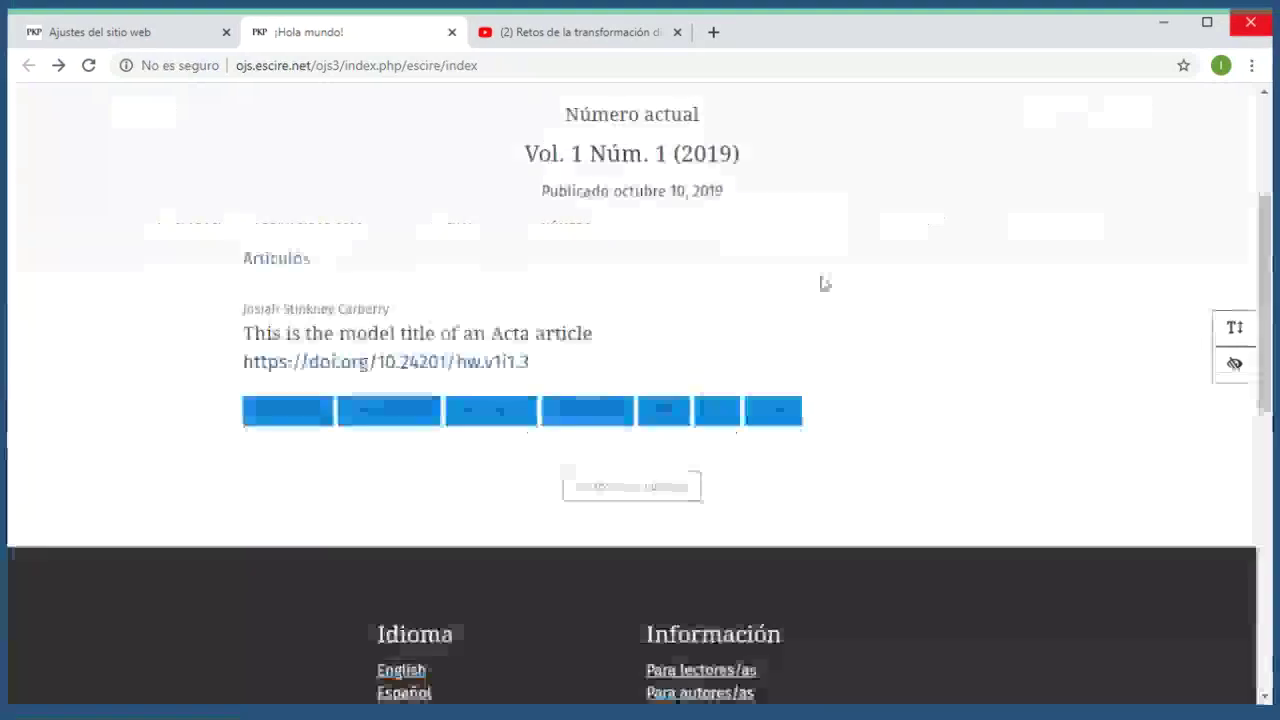
{"action": "scroll", "coordinate": [822, 283], "scroll_direction": "up", "scroll_amount": 3}
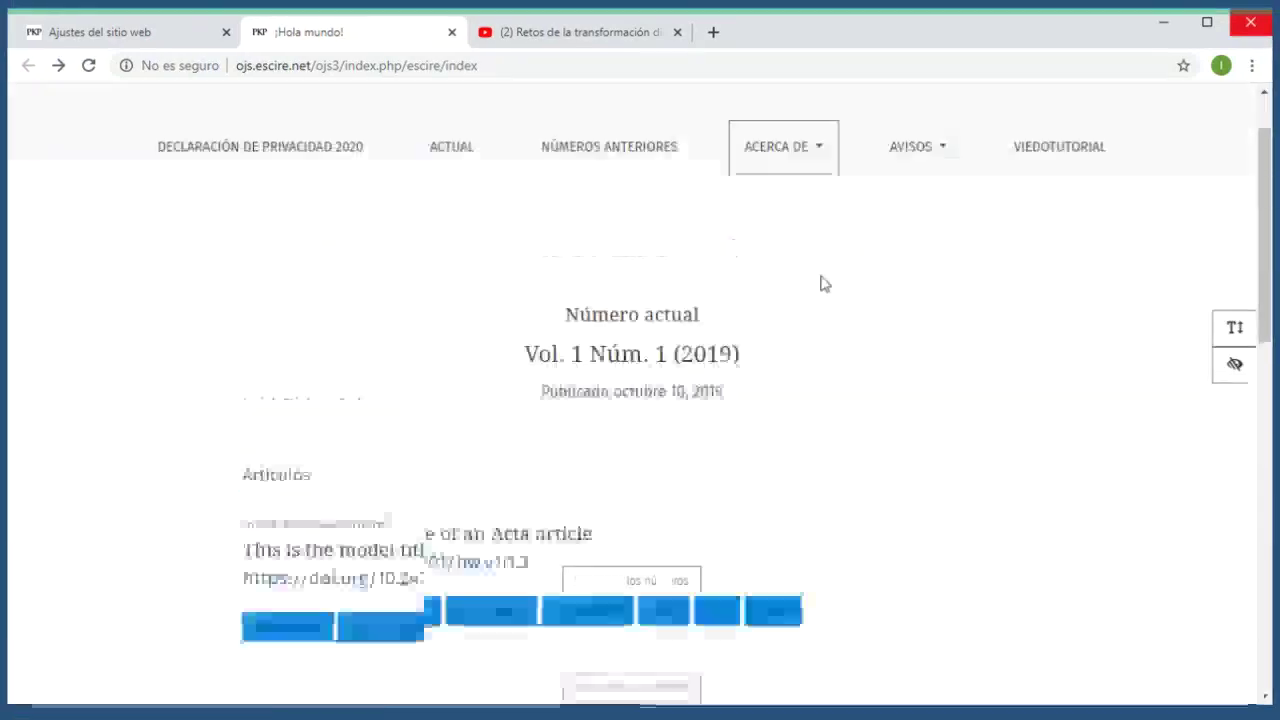
- Replace the YouTube page with the journal site estudiossociologicos.colmex.mx and bring its Últimos textos publicados section into view
{"action": "left_click", "coordinate": [489, 34]}
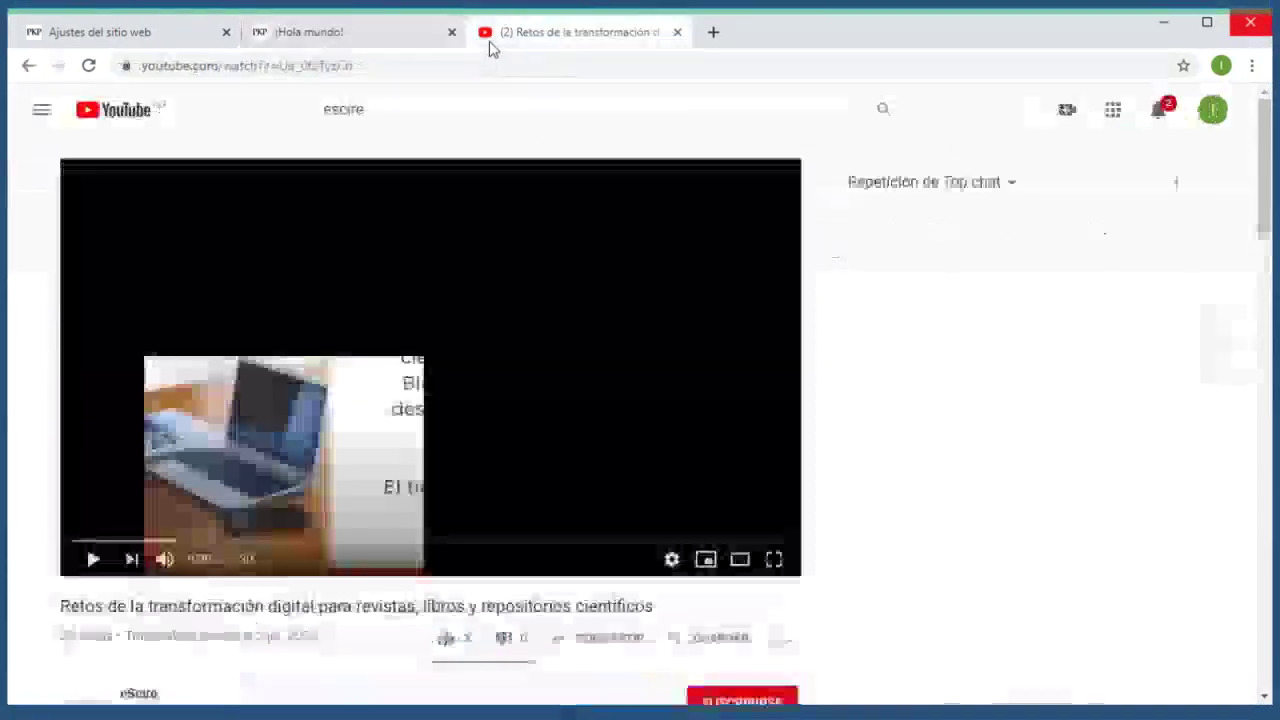
{"action": "left_click", "coordinate": [470, 73]}
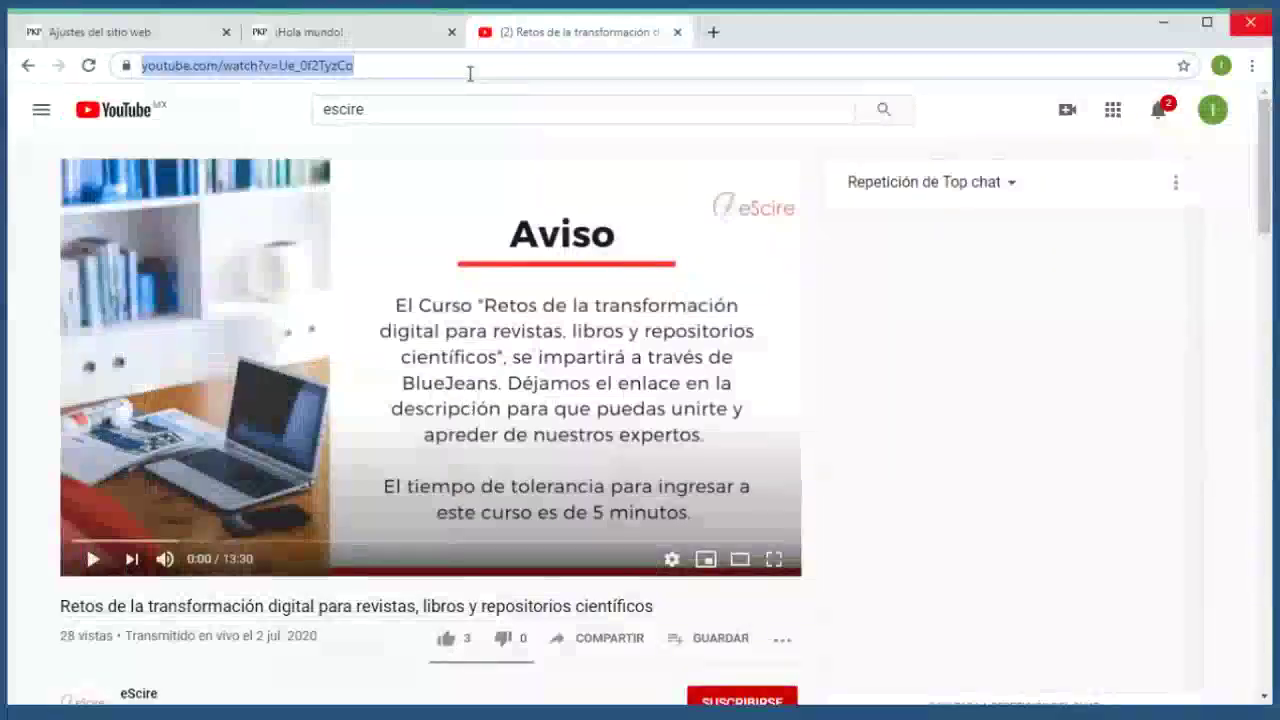
{"action": "type", "text": "estudiossociologicos.colmex.mx"}
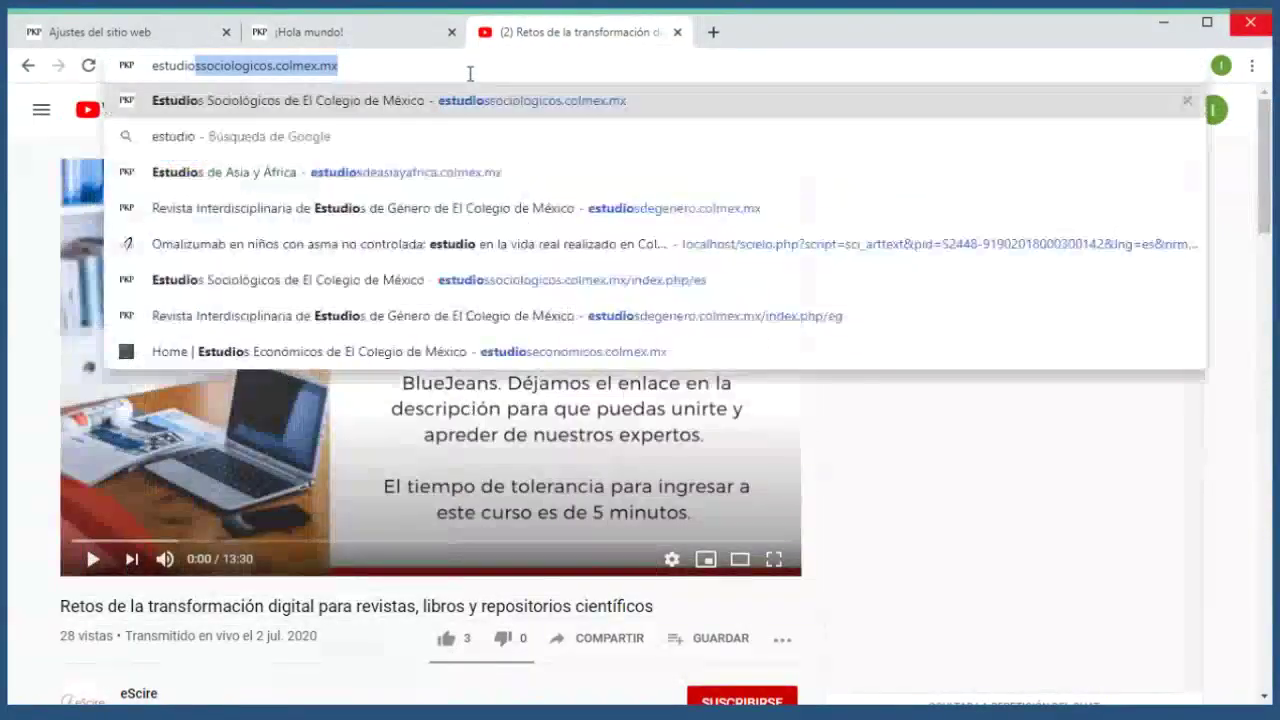
{"action": "key", "text": "Return"}
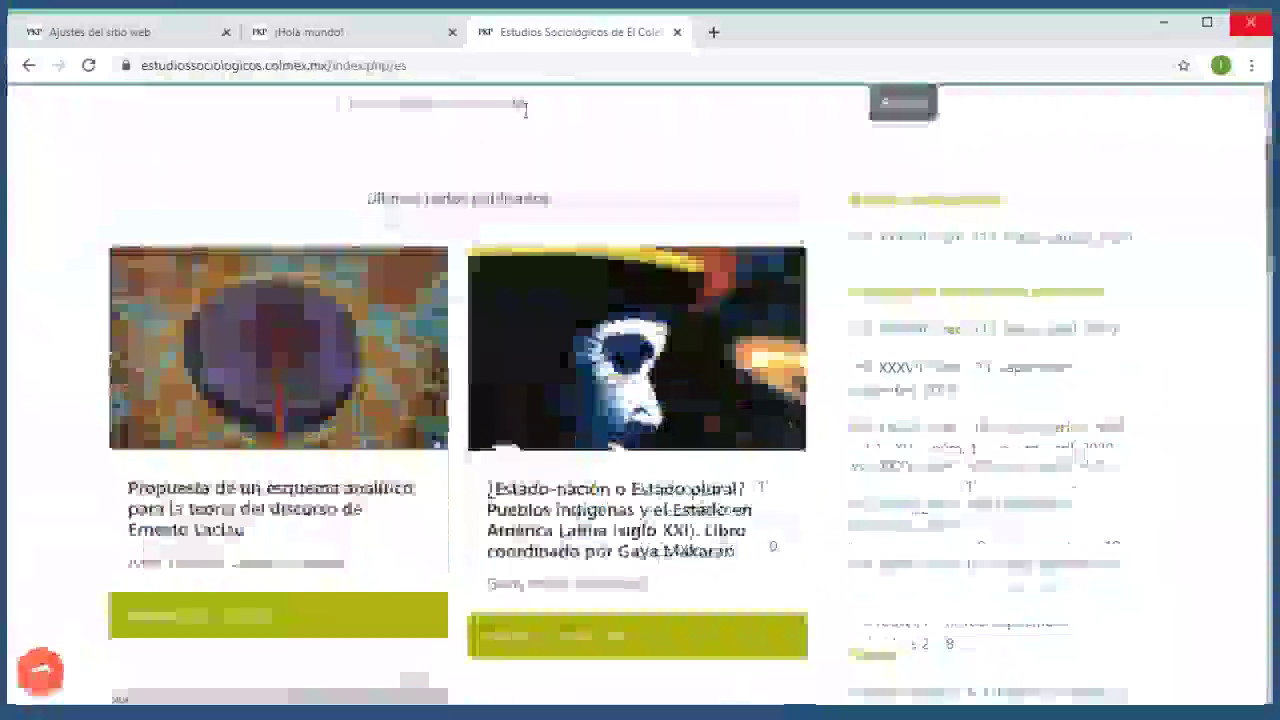
{"action": "left_click", "coordinate": [525, 104]}
{"action": "left_click", "coordinate": [286, 123]}
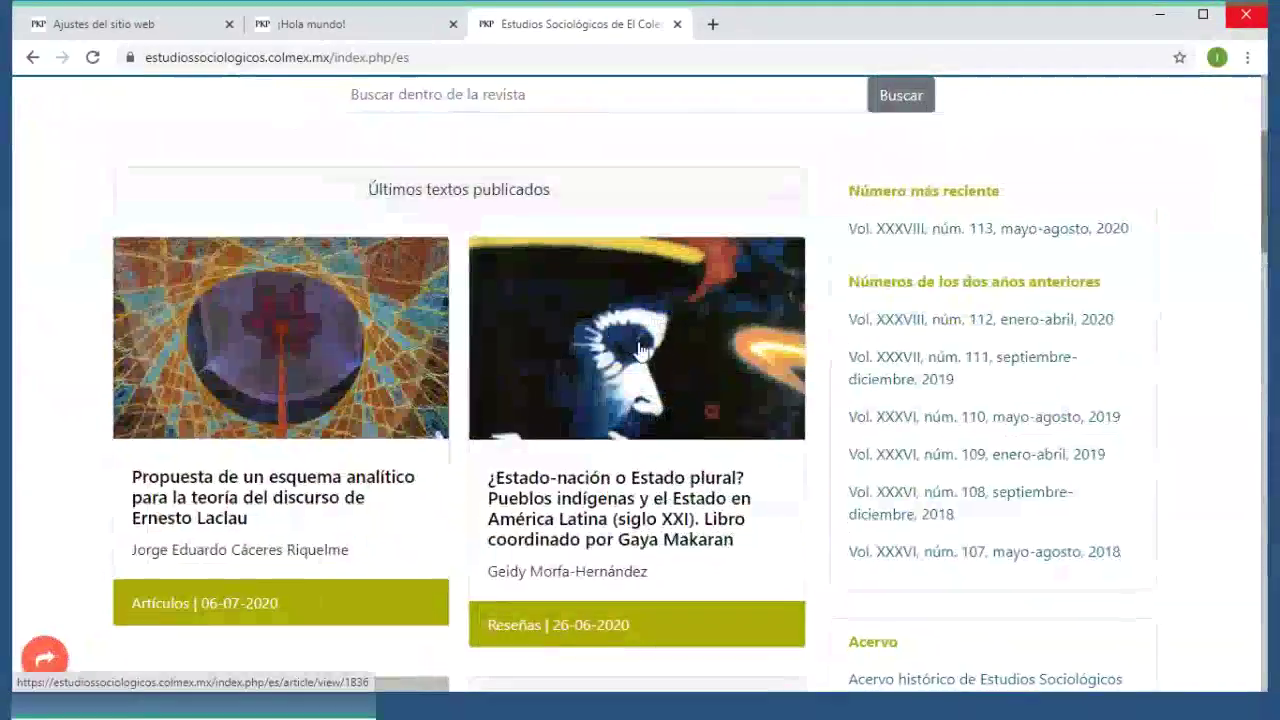
- Examine the header menu, the illustrated latest texts and the issue lists on the Estudios Sociológicos home page
{"action": "scroll", "coordinate": [640, 330], "scroll_direction": "down", "scroll_amount": 2}
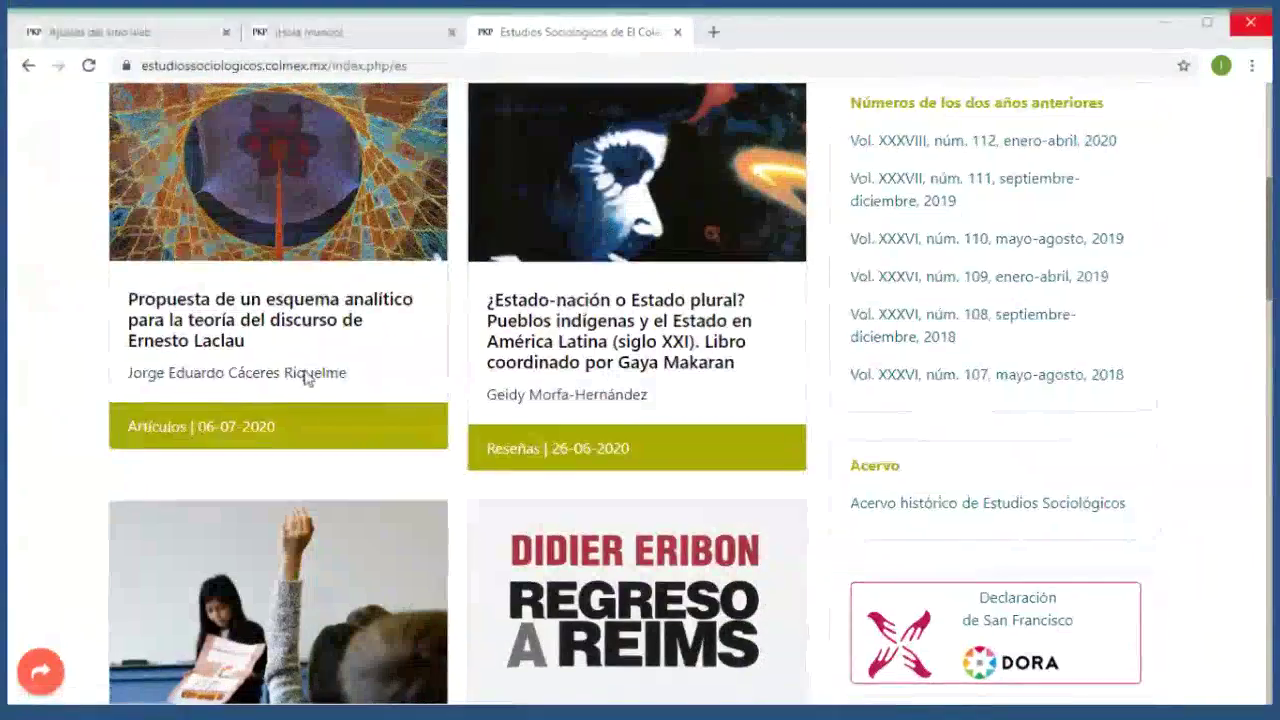
{"action": "scroll", "coordinate": [1066, 385], "scroll_direction": "down", "scroll_amount": 3}
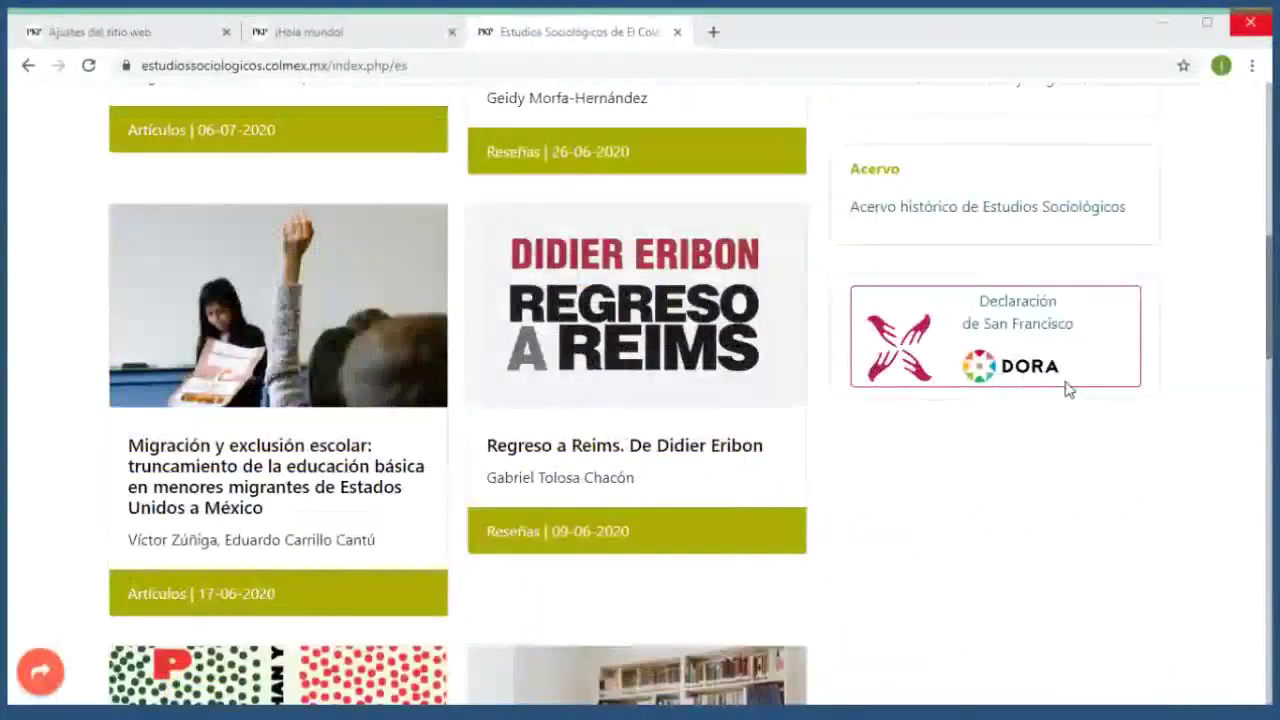
{"action": "scroll", "coordinate": [1066, 385], "scroll_direction": "up", "scroll_amount": 5}
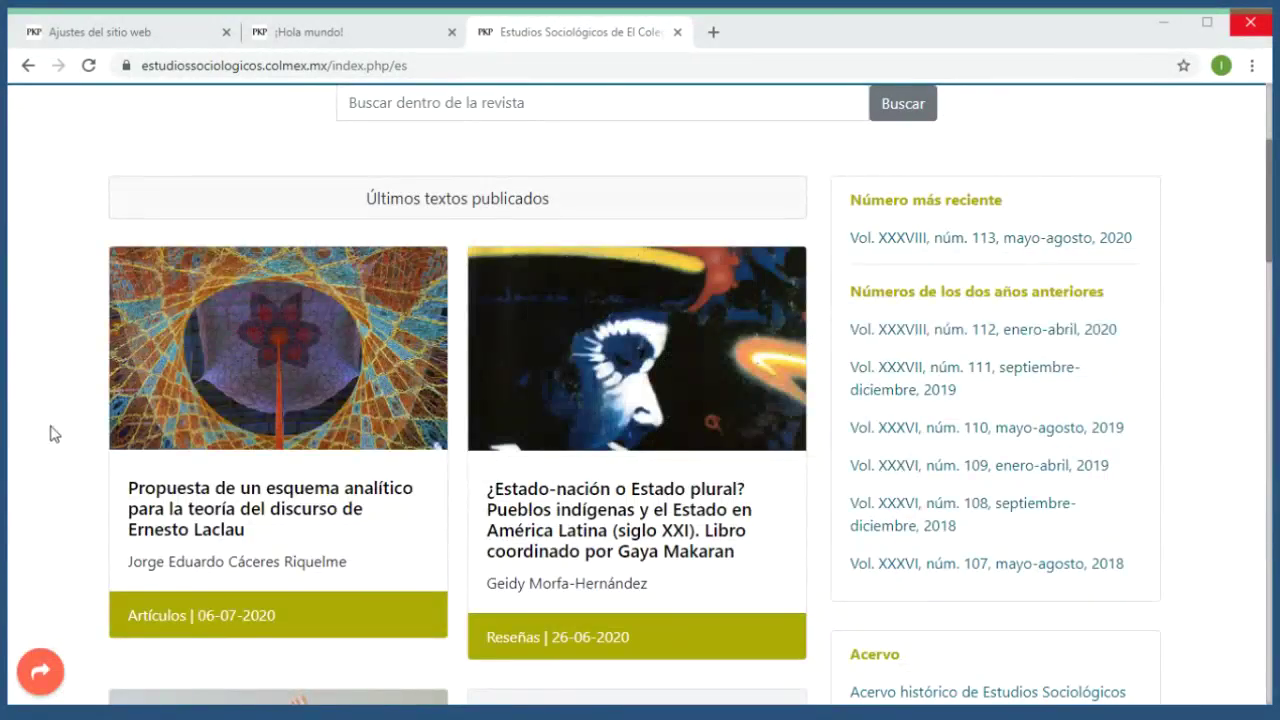
{"action": "scroll", "coordinate": [190, 500], "scroll_direction": "down", "scroll_amount": 3}
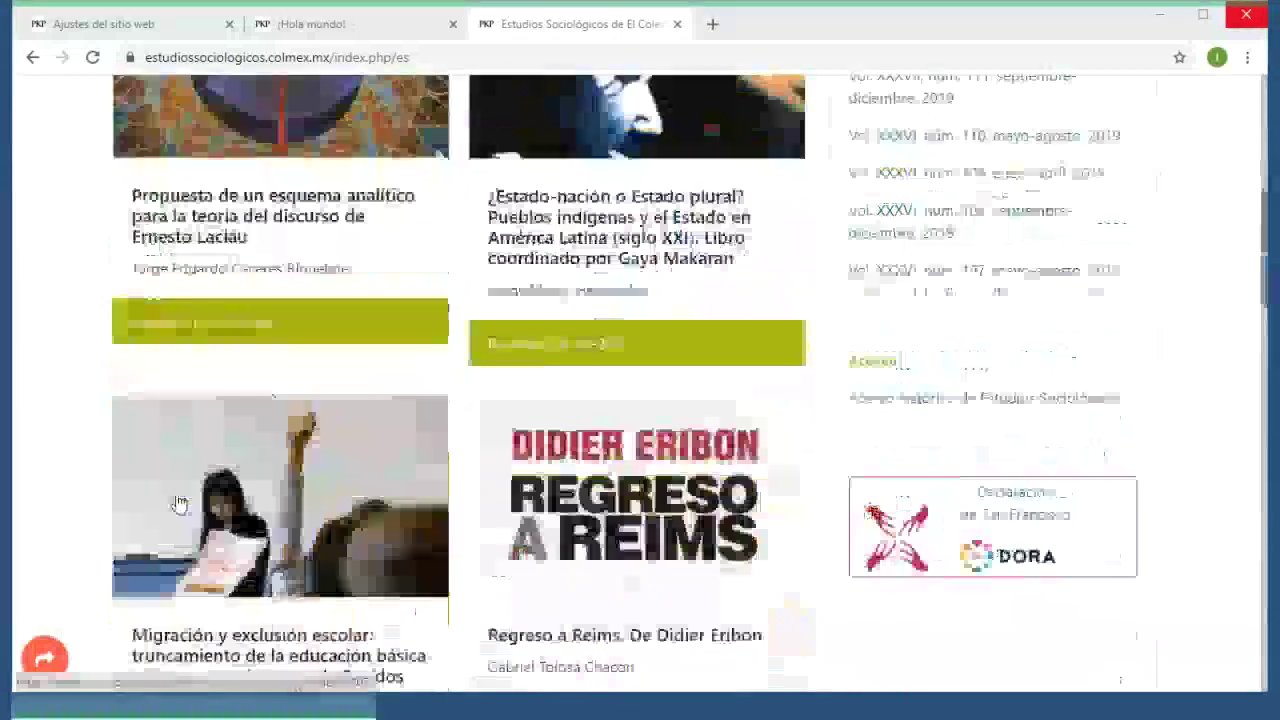
{"action": "scroll", "coordinate": [178, 503], "scroll_direction": "up", "scroll_amount": 5}
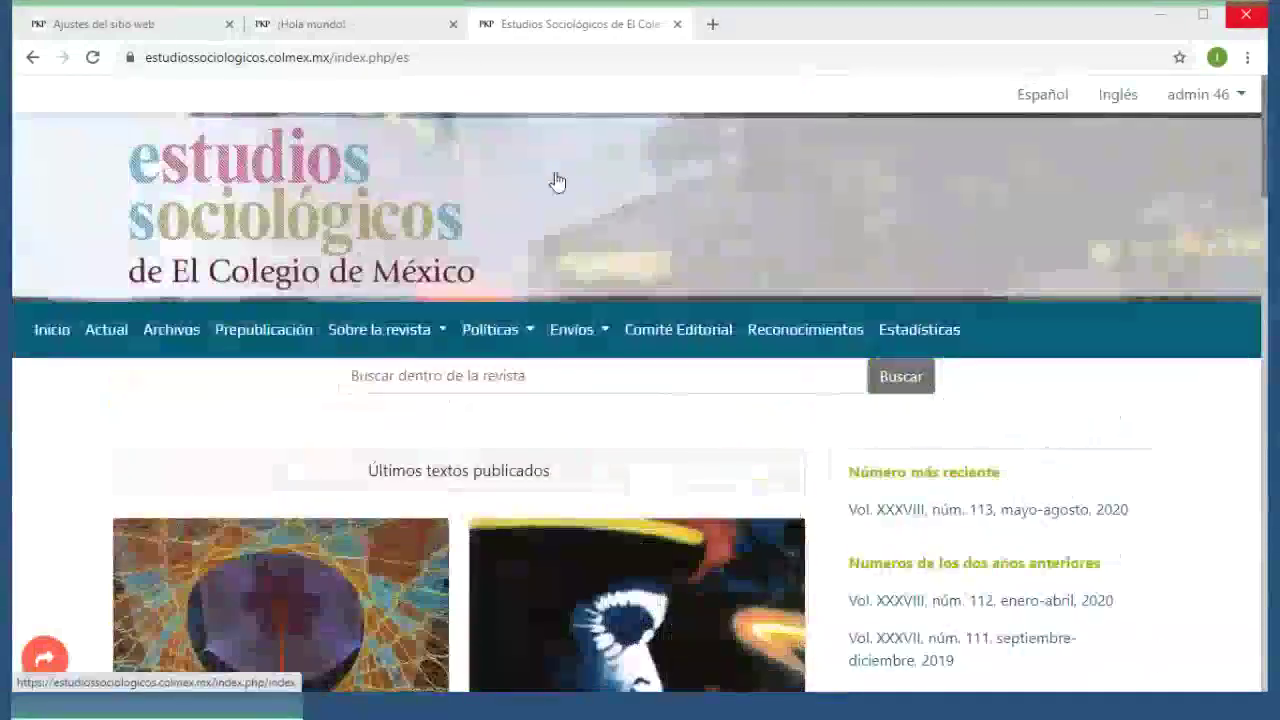
{"action": "scroll", "coordinate": [766, 400], "scroll_direction": "down", "scroll_amount": 4}
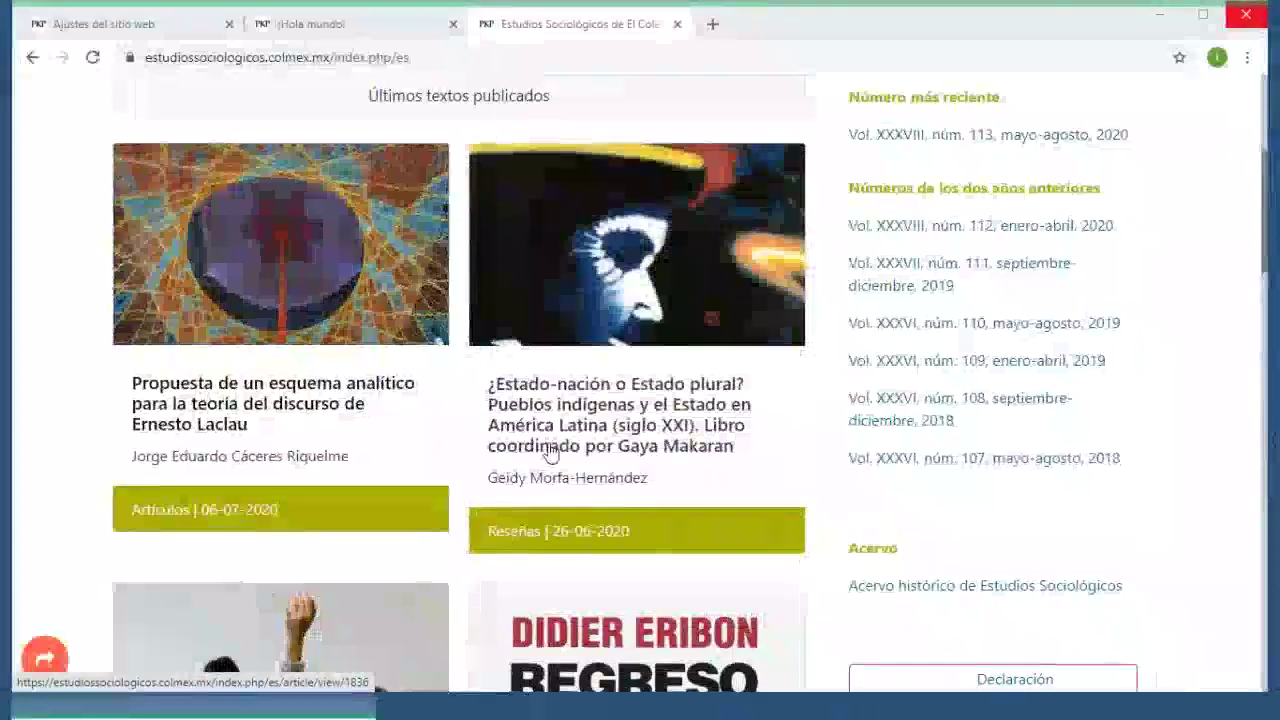
- Open the review "¿Estado-nación o Estado plural?" and highlight the DOI line in its publication data
{"action": "left_click", "coordinate": [549, 453]}
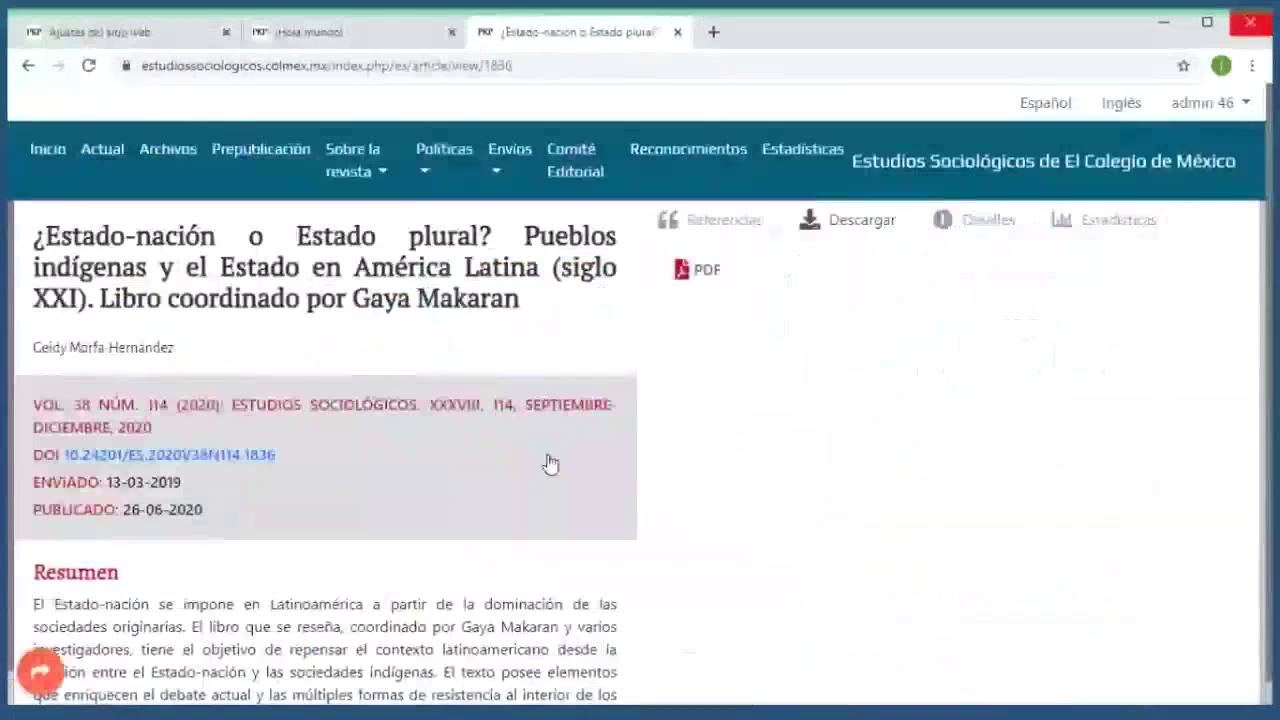
{"action": "scroll", "coordinate": [545, 440], "scroll_direction": "down", "scroll_amount": 1}
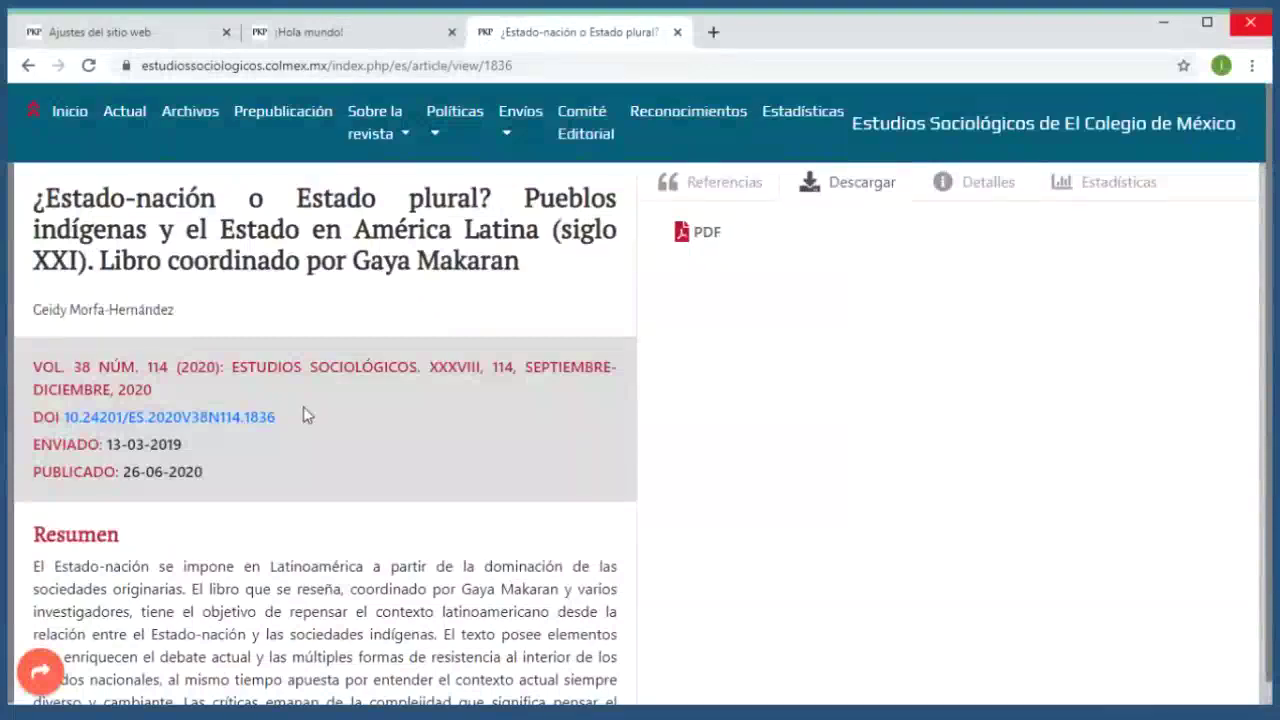
{"action": "left_click_drag", "start_coordinate": [34, 415], "coordinate": [296, 426]}
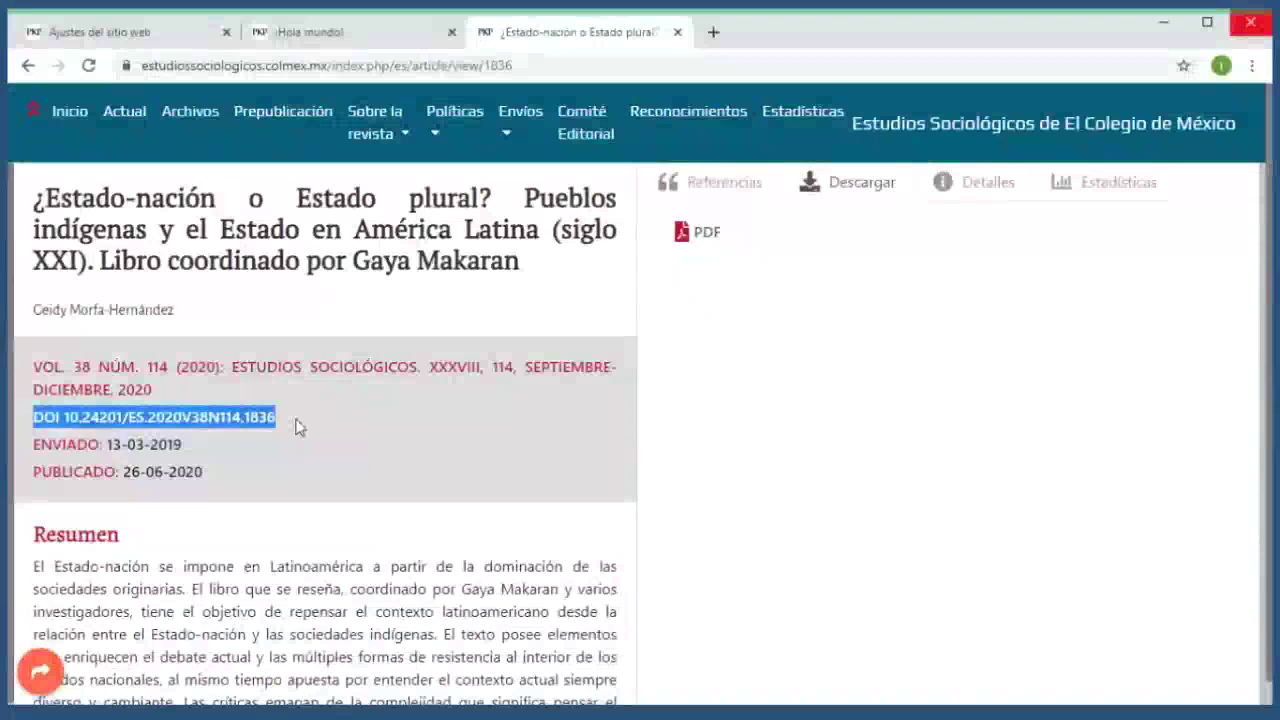
{"action": "scroll", "coordinate": [306, 449], "scroll_direction": "down", "scroll_amount": 1}
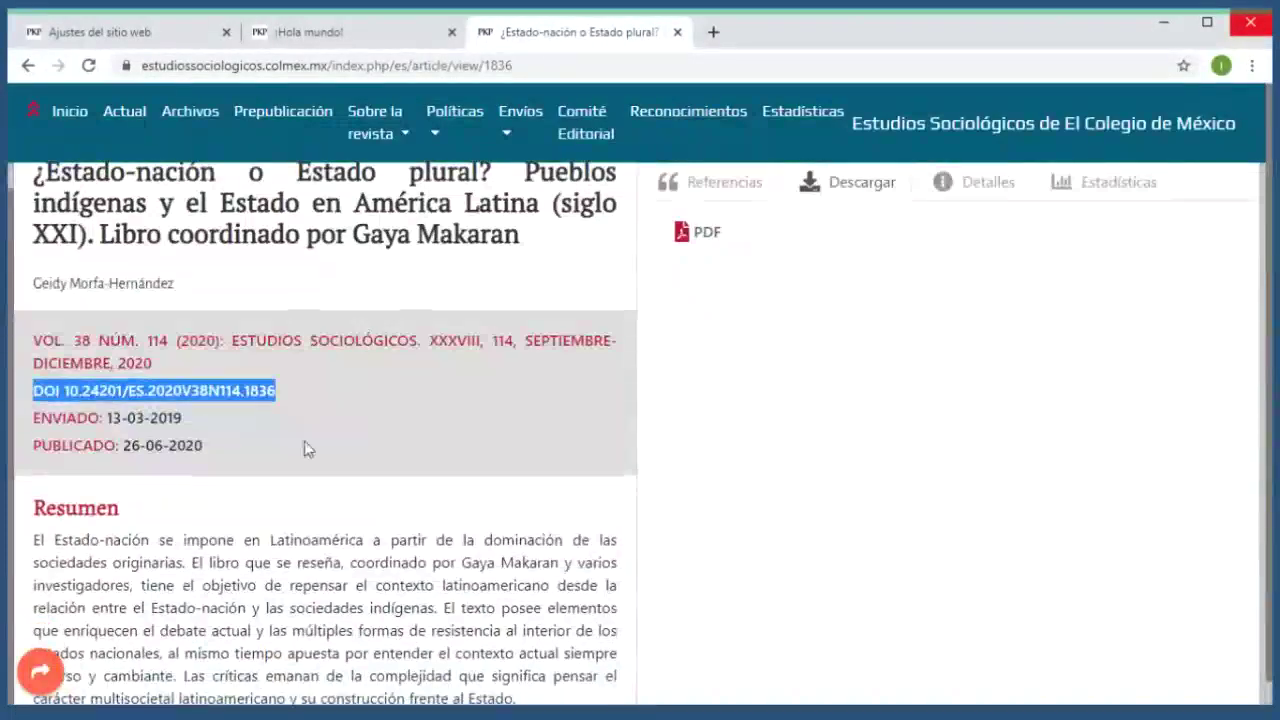
{"action": "scroll", "coordinate": [304, 440], "scroll_direction": "up", "scroll_amount": 1}
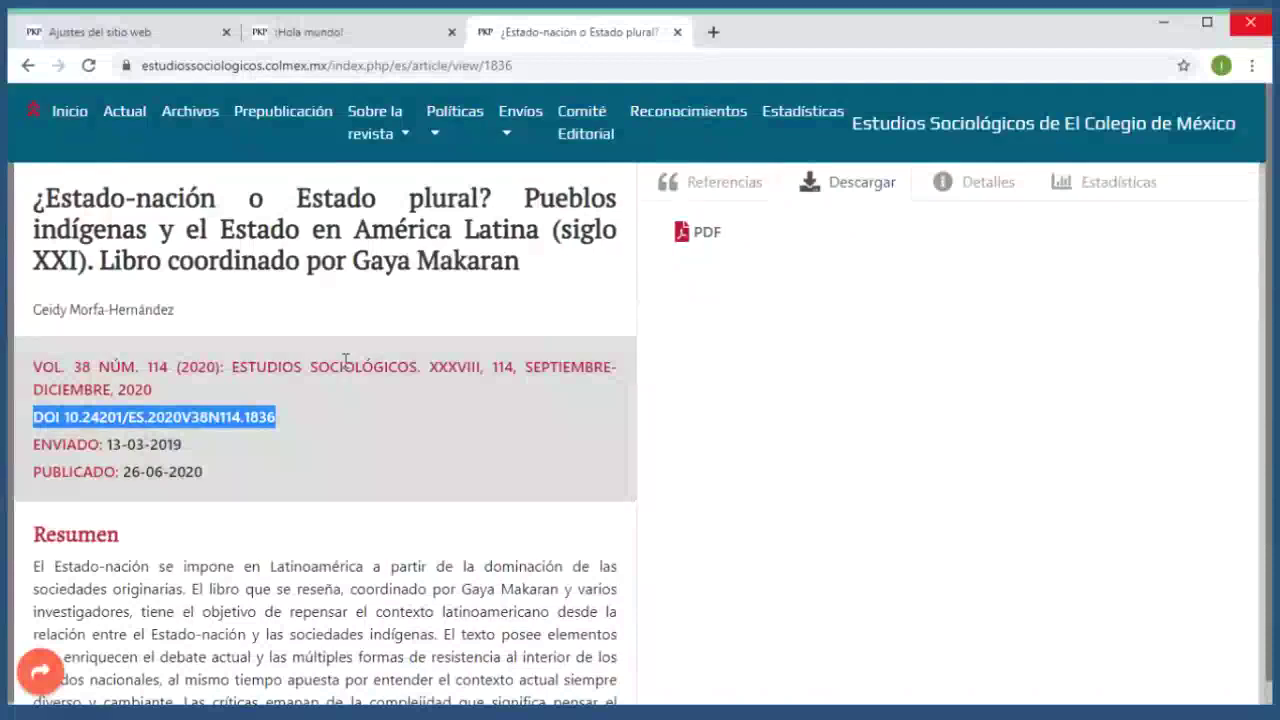
- Go back from the review to the Estudios Sociológicos home page and look over its latest texts
{"action": "left_click", "coordinate": [28, 67]}
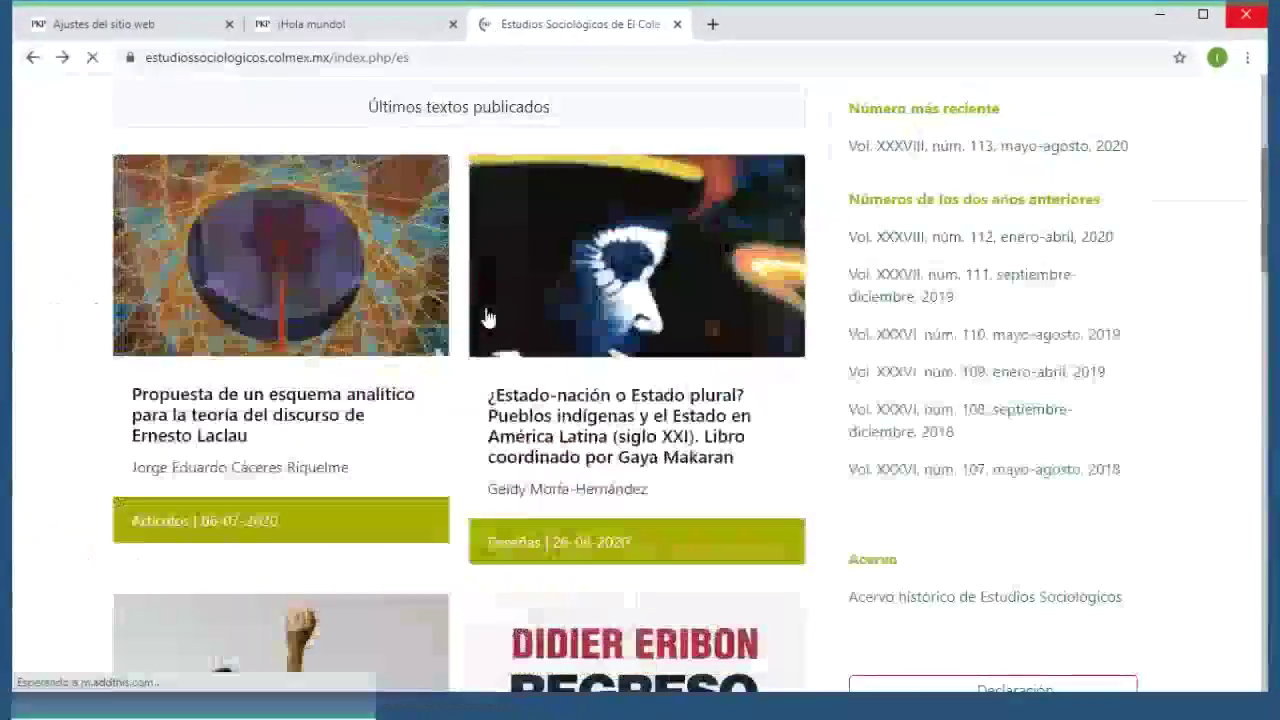
{"action": "scroll", "coordinate": [486, 317], "scroll_direction": "down", "scroll_amount": 4}
{"action": "scroll", "coordinate": [670, 362], "scroll_direction": "up", "scroll_amount": 5}
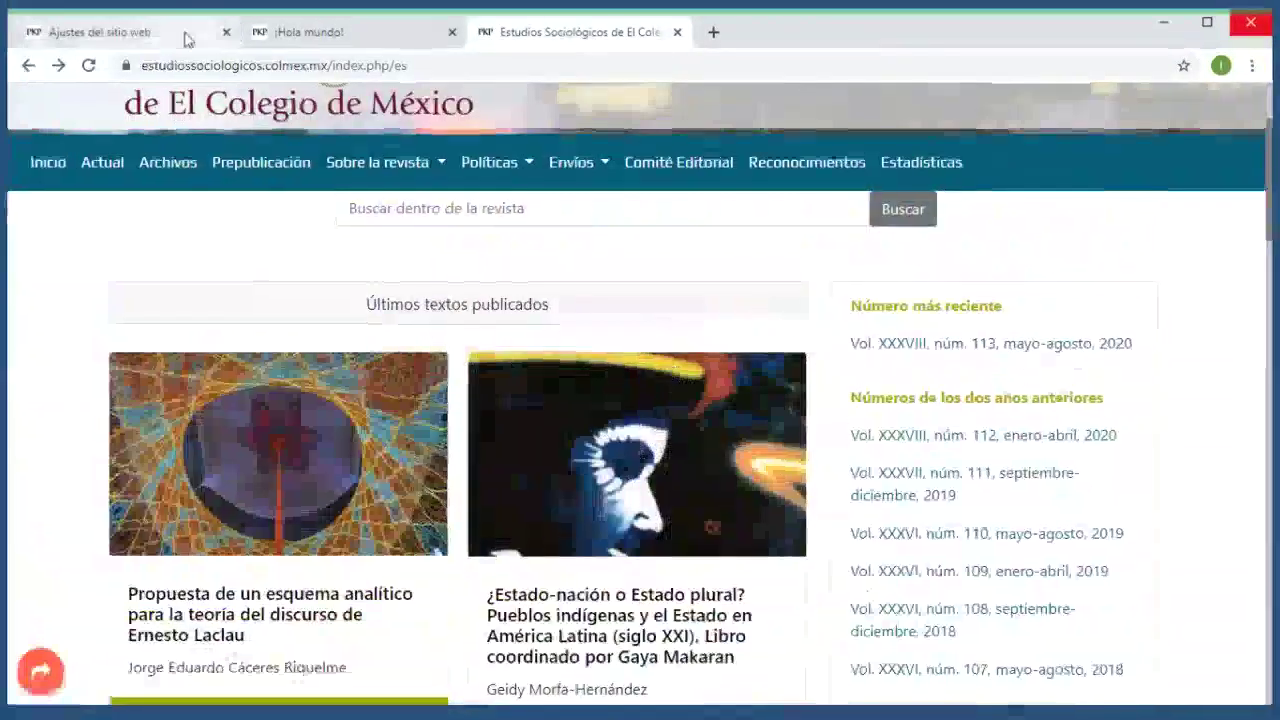
- In the OJS administration site, open Cuadernillo de Actividades from the active submissions and show its Envío stage
{"action": "left_click", "coordinate": [186, 38]}
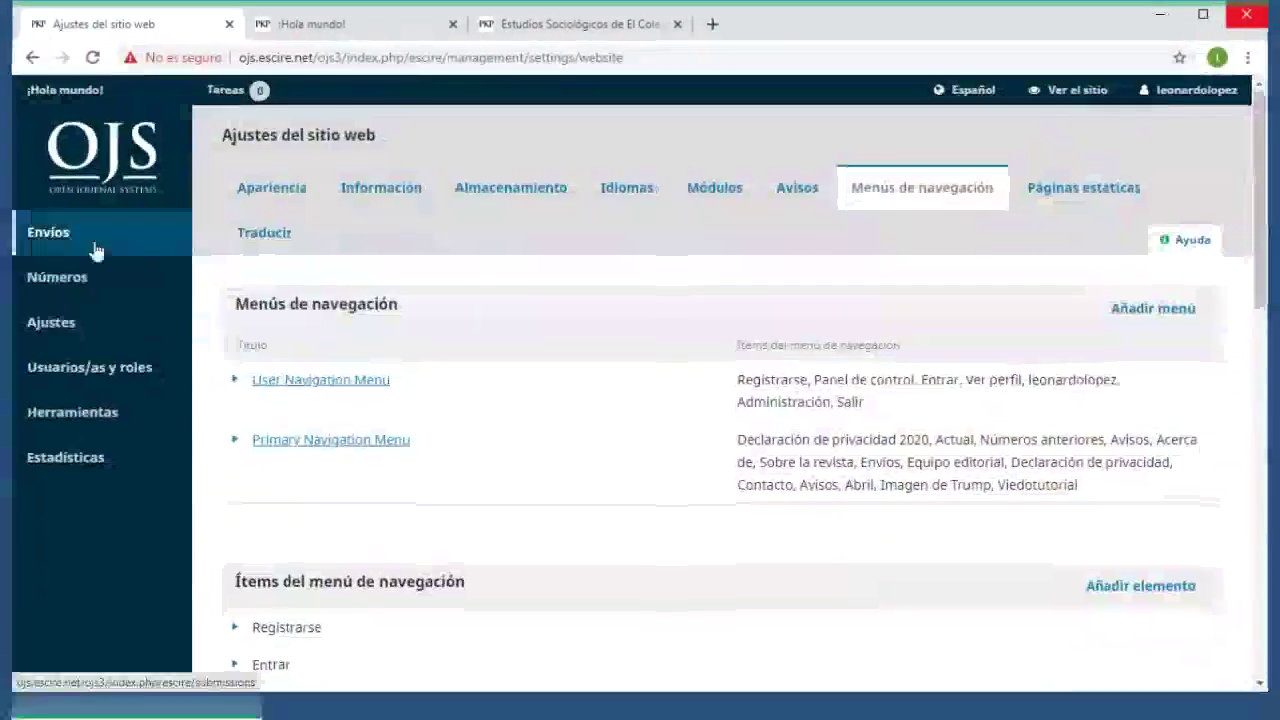
{"action": "left_click", "coordinate": [92, 247]}
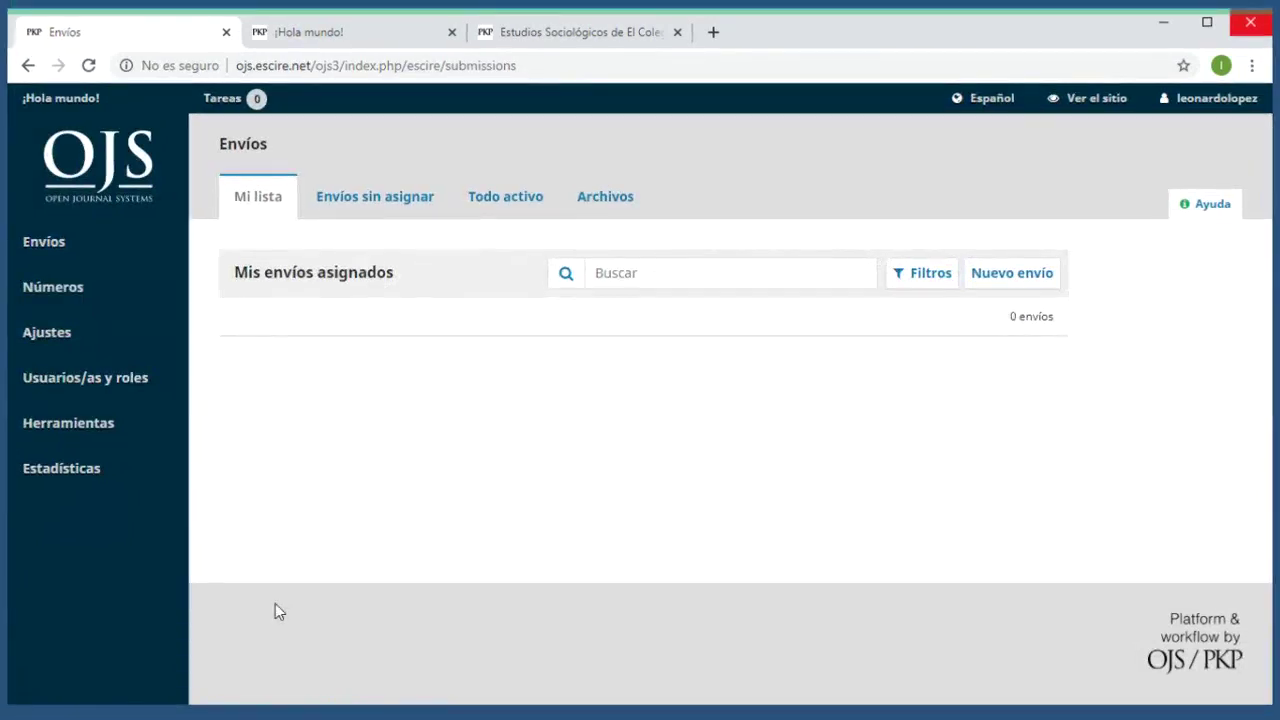
{"action": "left_click", "coordinate": [56, 238]}
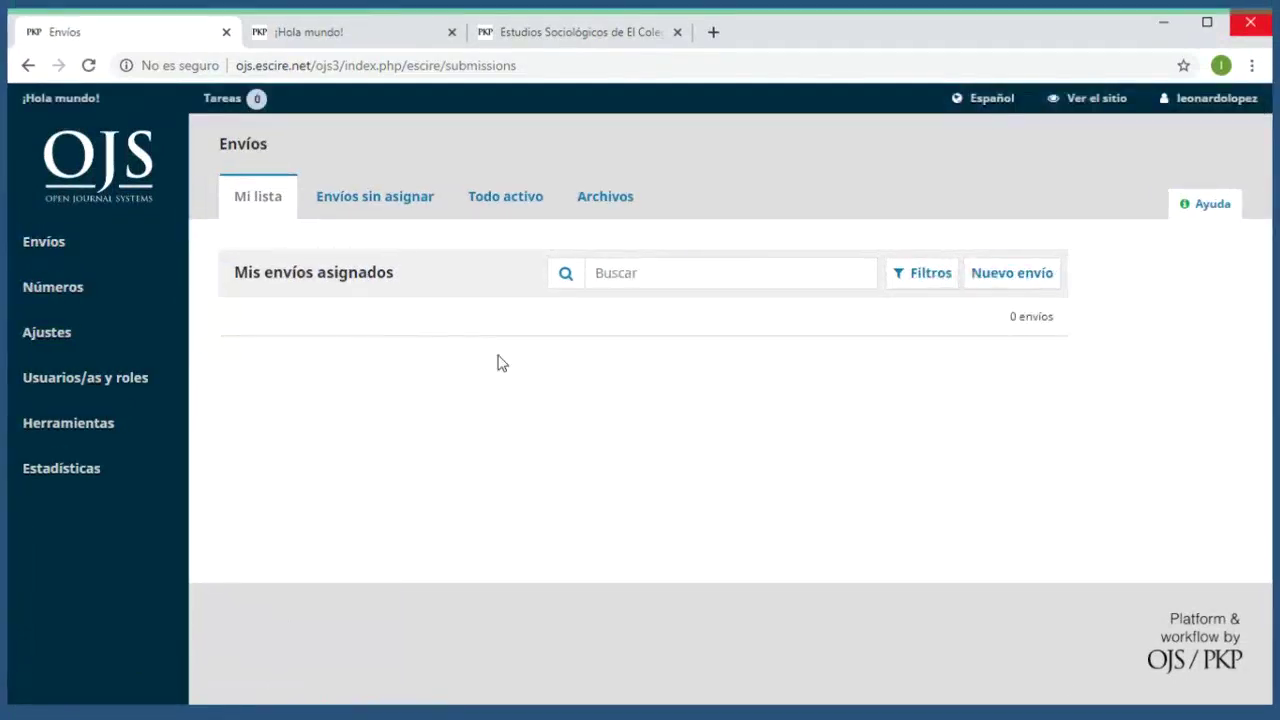
{"action": "left_click", "coordinate": [514, 205]}
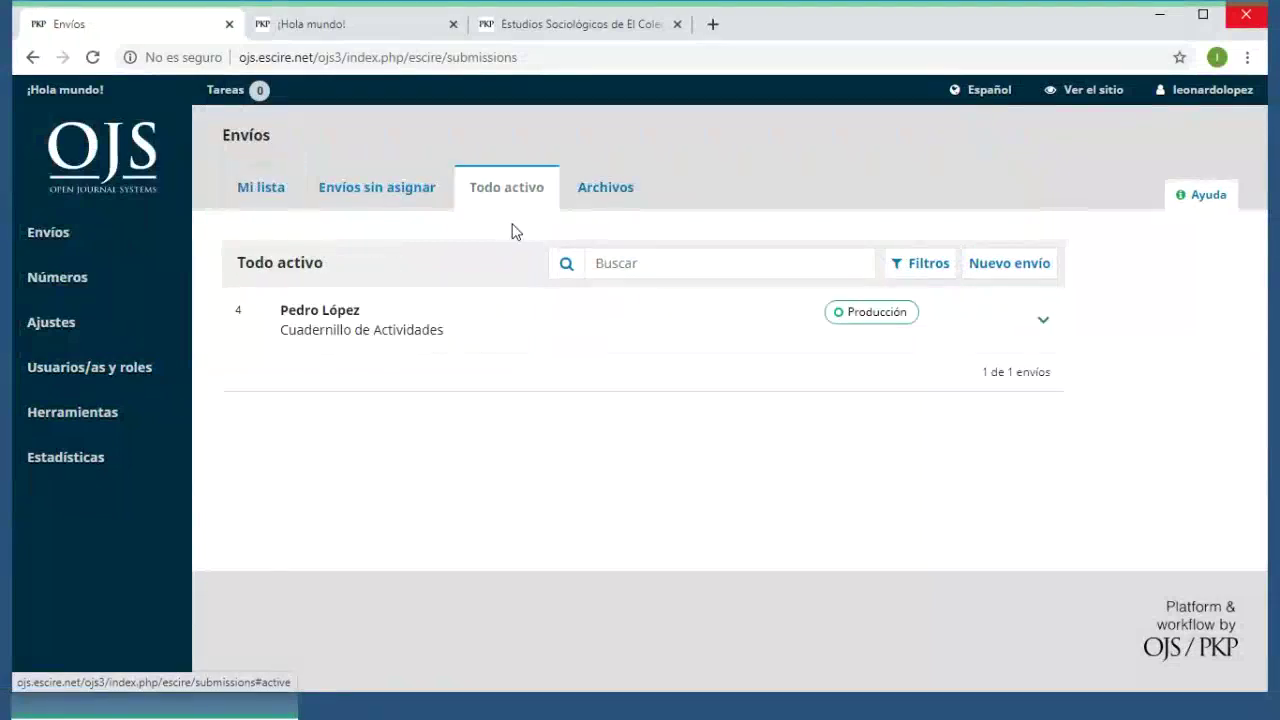
{"action": "left_click", "coordinate": [369, 320]}
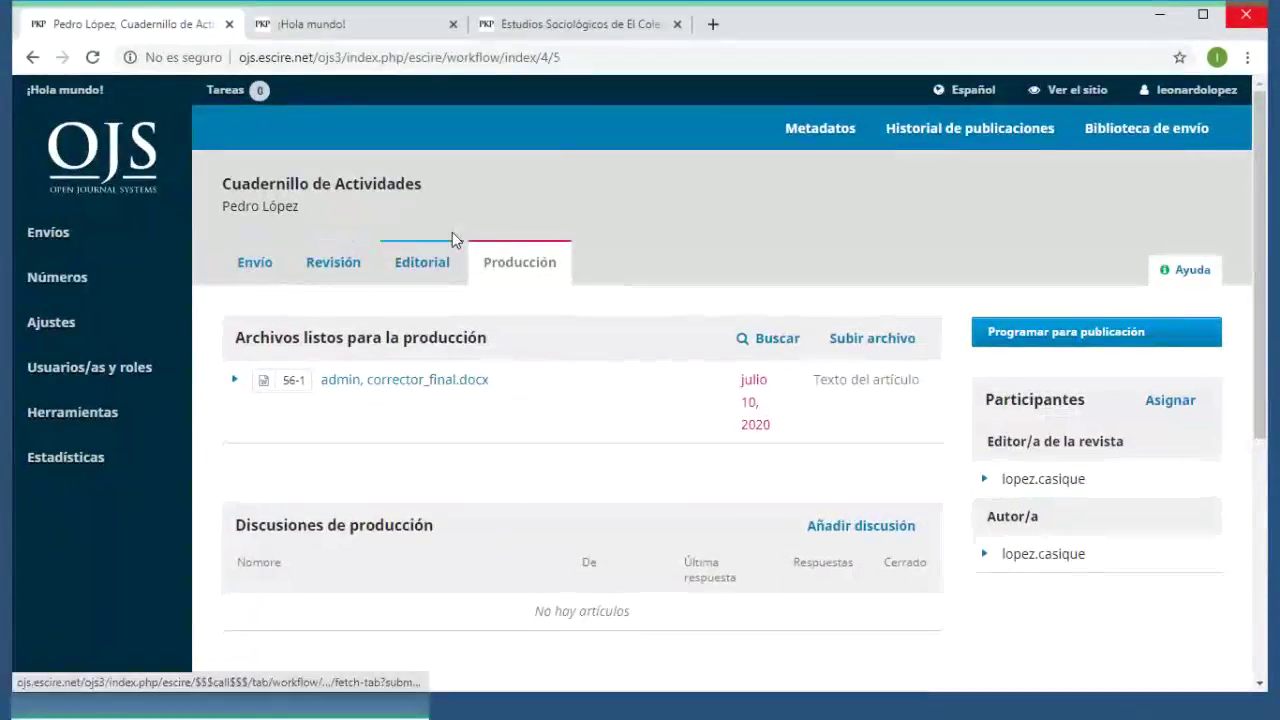
{"action": "left_click", "coordinate": [243, 268]}
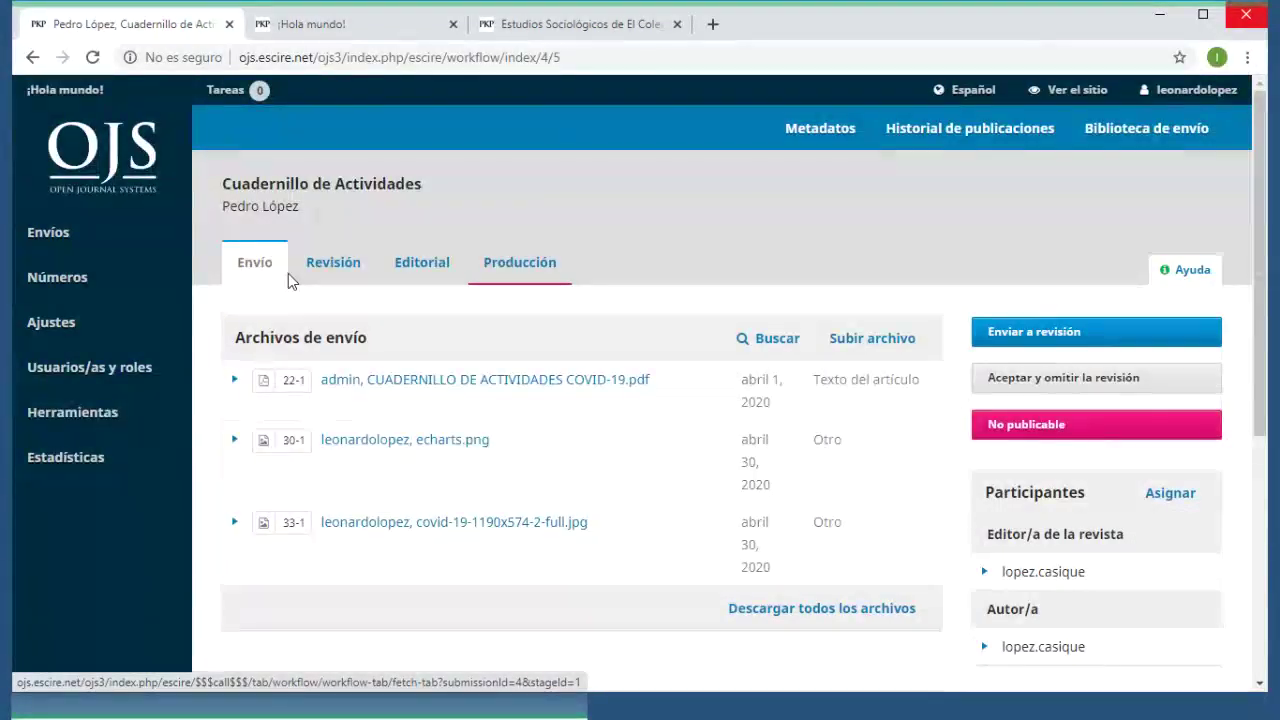
- Look through the submission's Revisión and Editorial stages, highlighting the Participantes heading in the Editorial stage
{"action": "left_click", "coordinate": [323, 272]}
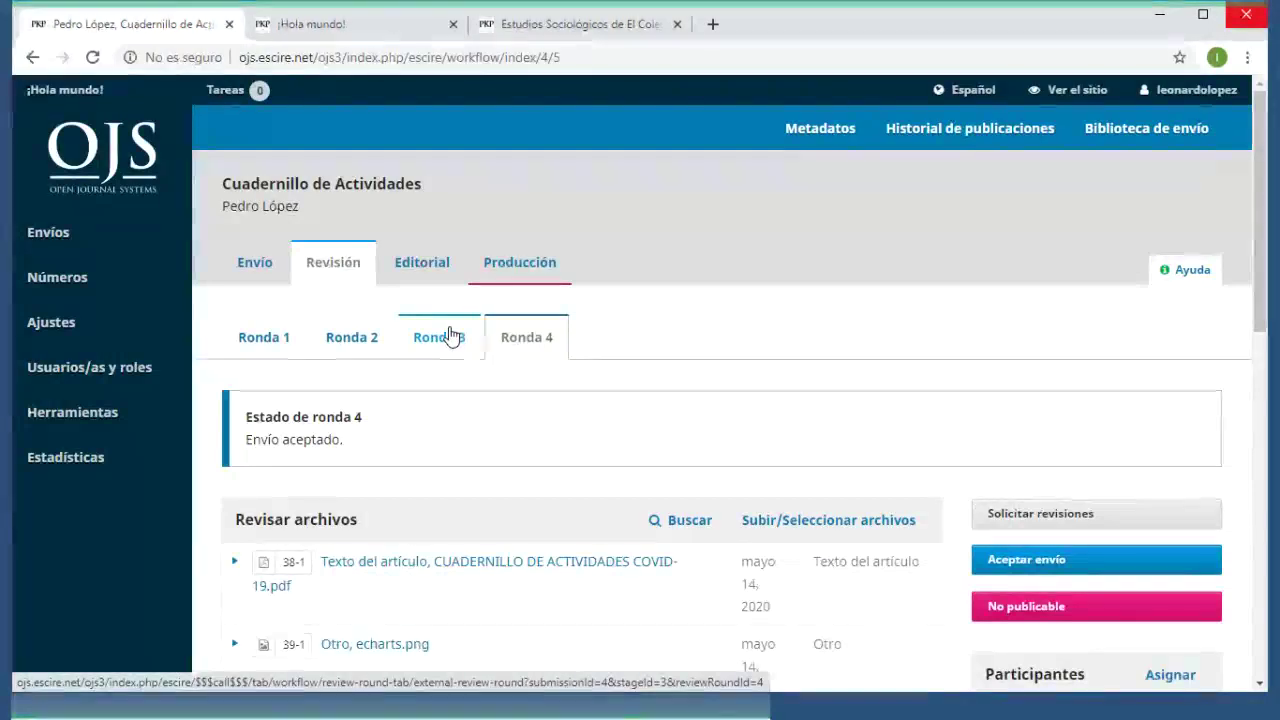
{"action": "left_click", "coordinate": [424, 279]}
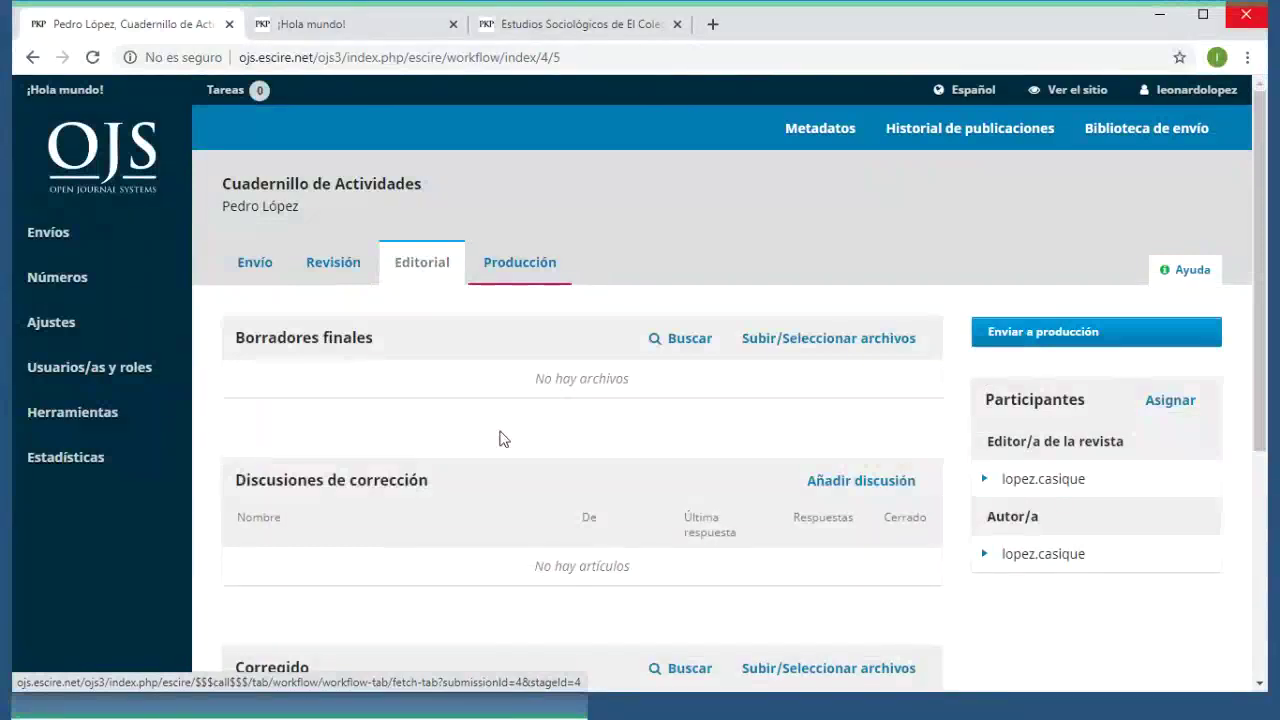
{"action": "scroll", "coordinate": [503, 439], "scroll_direction": "down", "scroll_amount": 3}
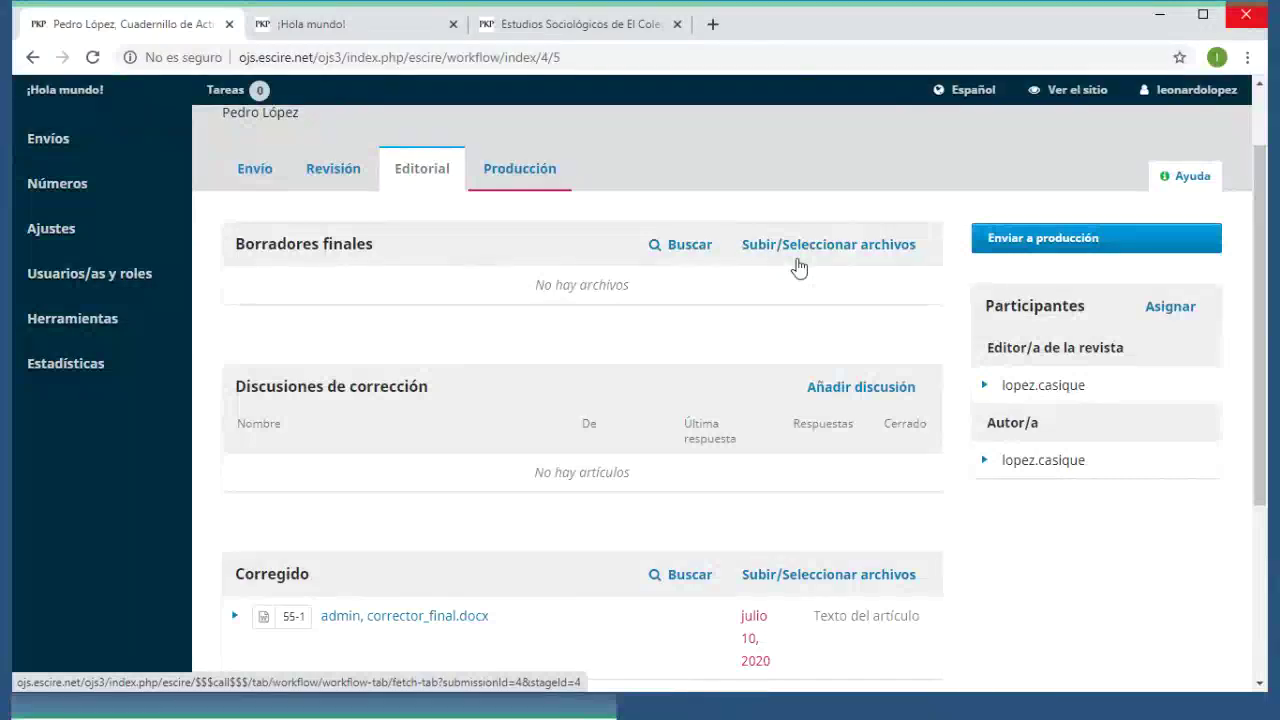
{"action": "left_click_drag", "start_coordinate": [994, 306], "coordinate": [1090, 337]}
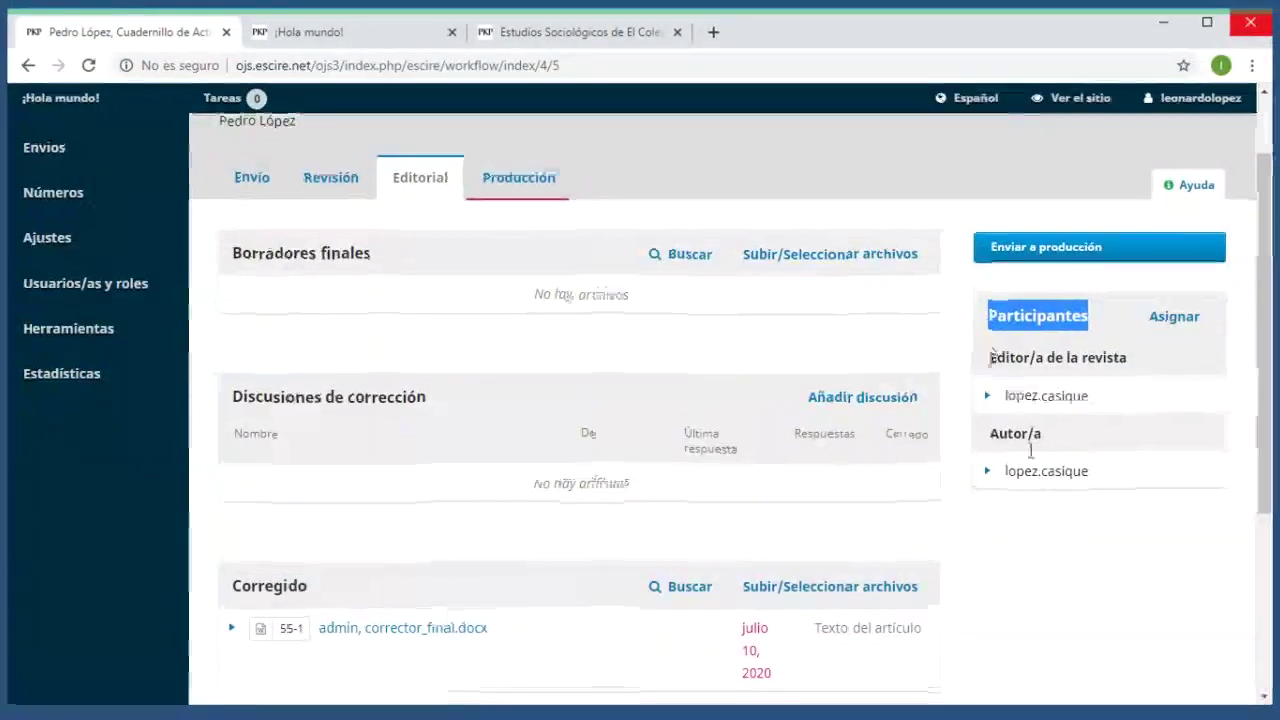
{"action": "key", "text": "F5"}
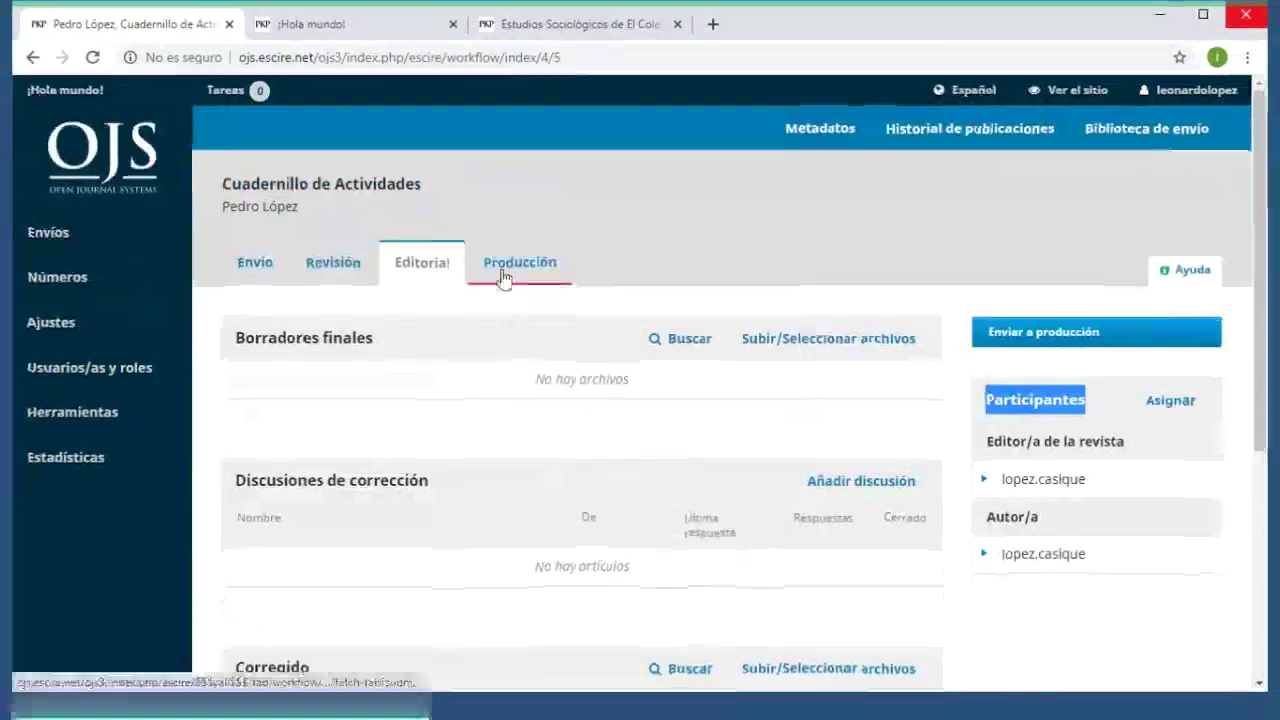
- Show the submission's Producción stage and look over its production-ready files, discussions and Galeradas list
{"action": "left_click", "coordinate": [502, 285]}
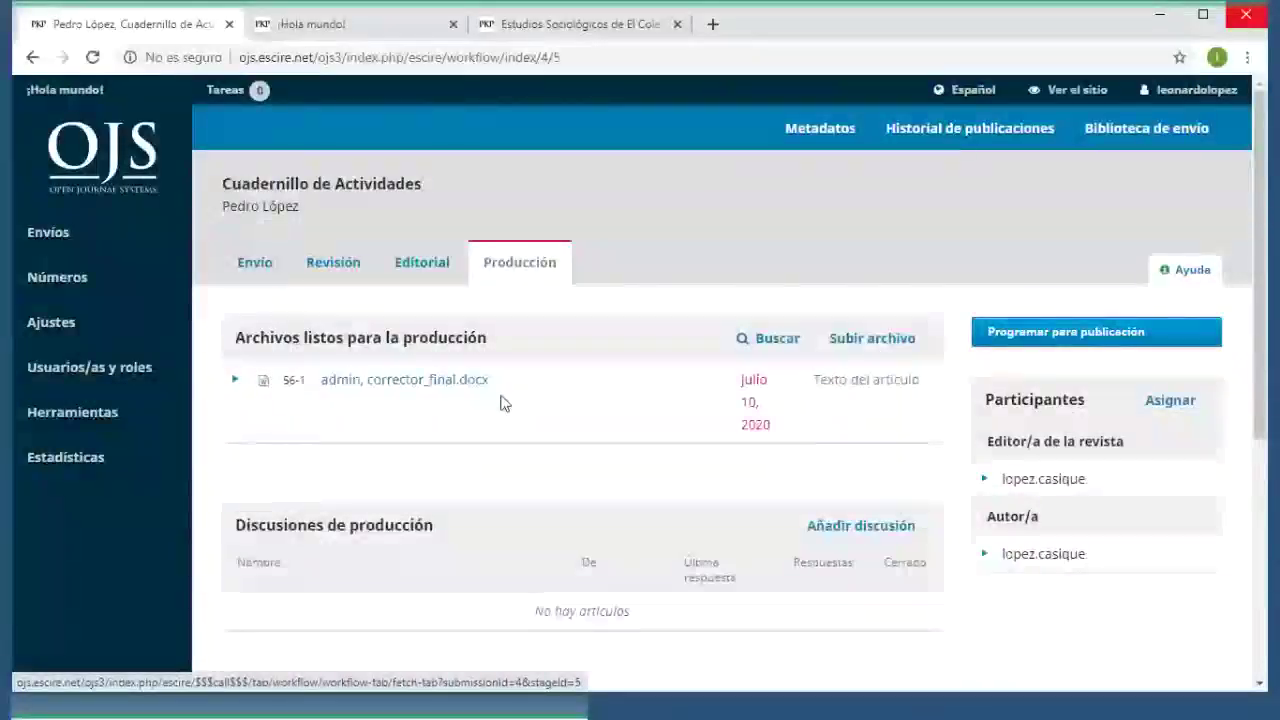
{"action": "scroll", "coordinate": [503, 402], "scroll_direction": "down", "scroll_amount": 3}
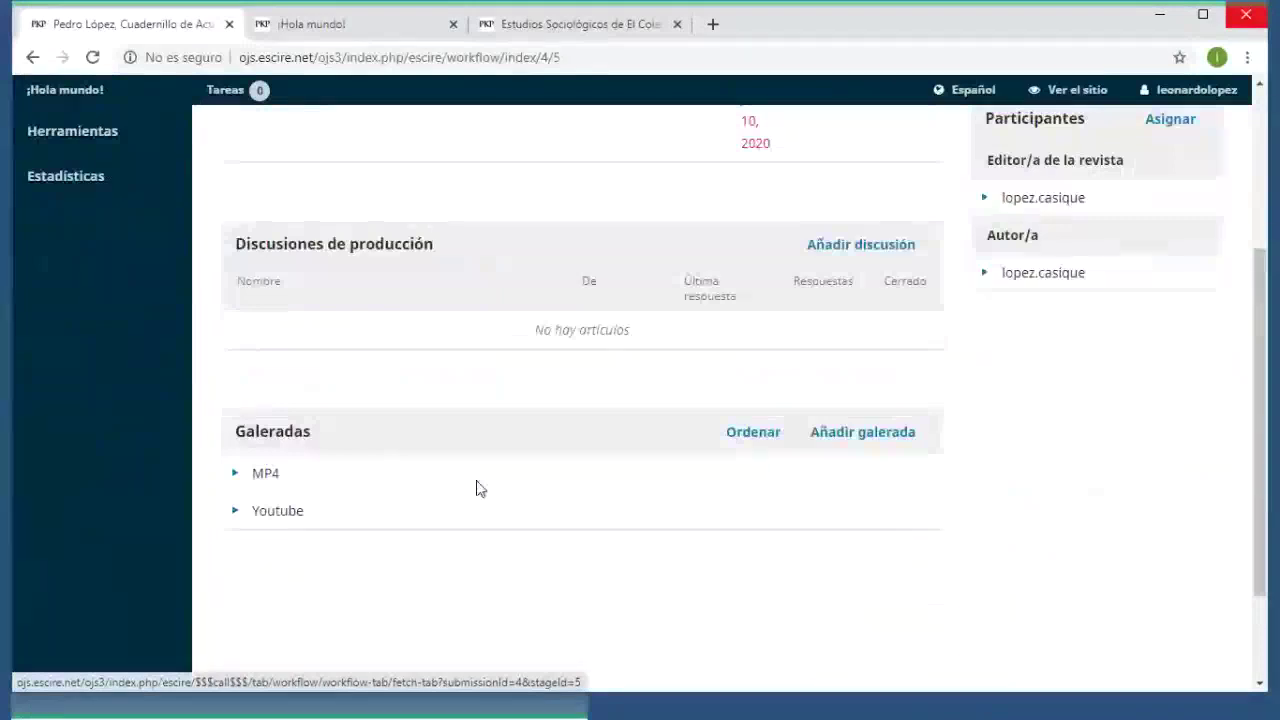
{"action": "scroll", "coordinate": [476, 488], "scroll_direction": "up", "scroll_amount": 3}
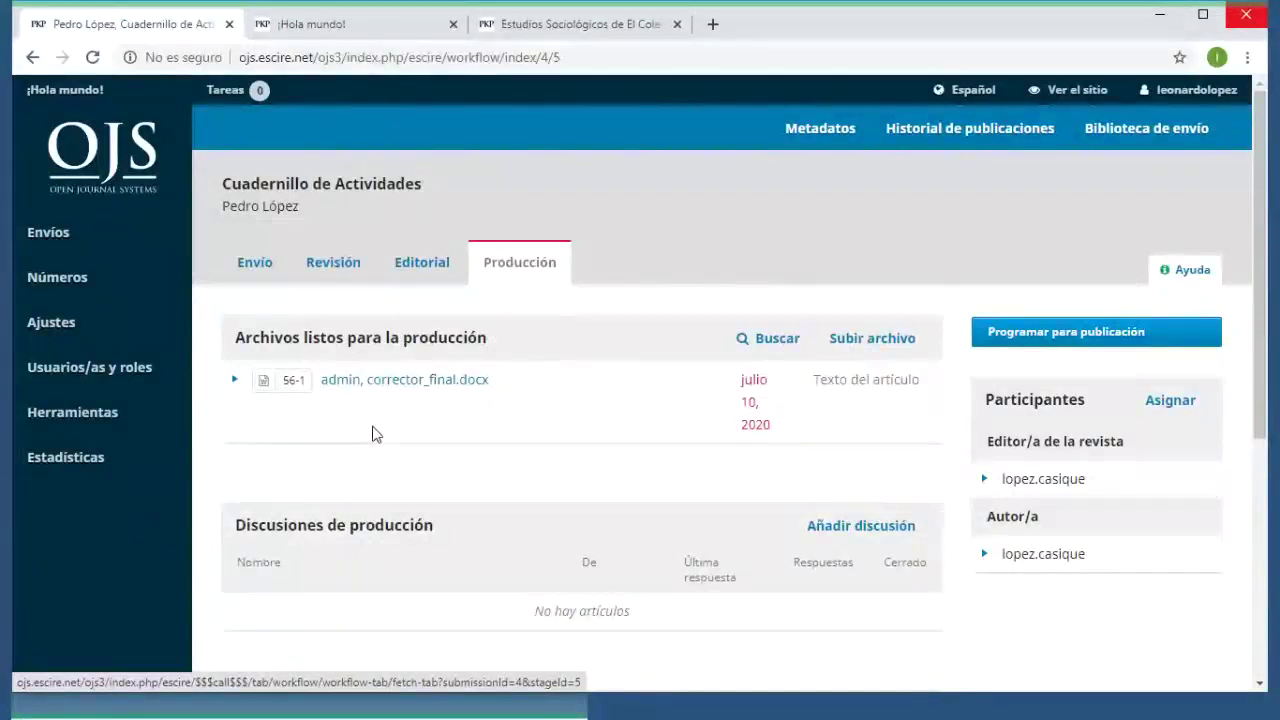
- Open the journal's current roles list and examine each role's permission level and its assigned workflow stages
{"action": "mouse_move", "coordinate": [138, 368]}
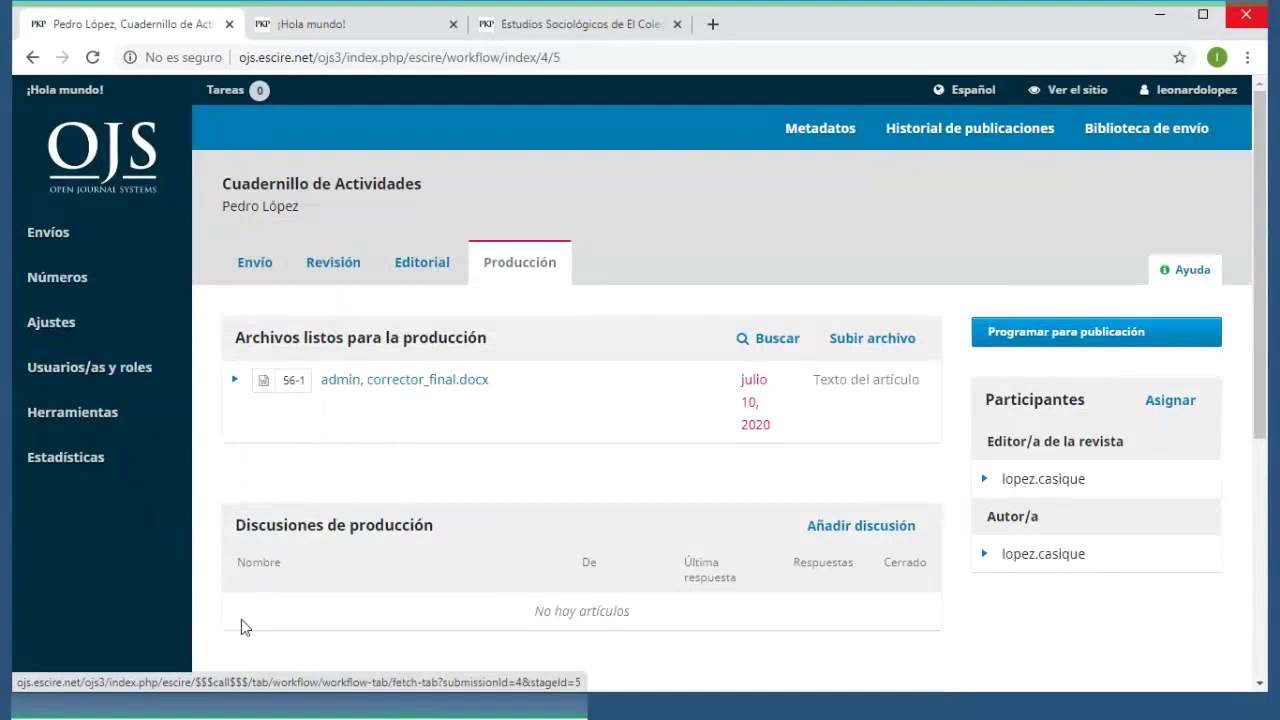
{"action": "mouse_move", "coordinate": [25, 378]}
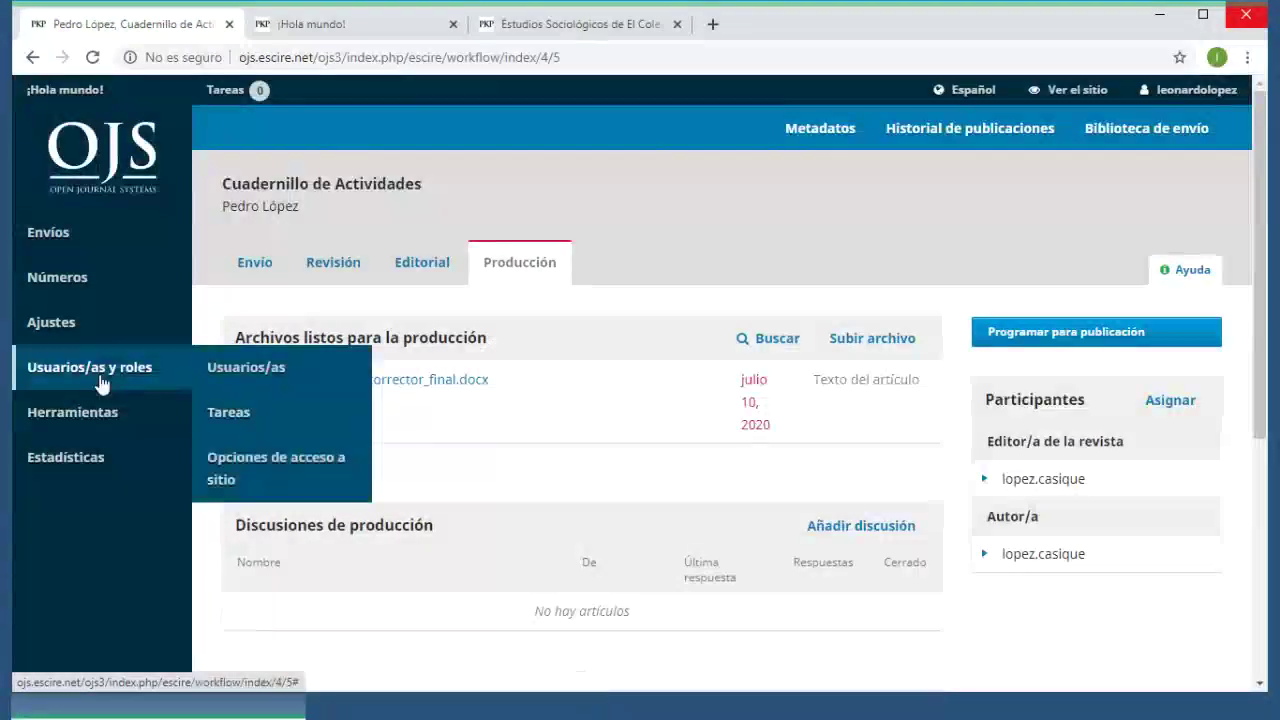
{"action": "left_click", "coordinate": [243, 425]}
{"action": "scroll", "coordinate": [557, 377], "scroll_direction": "down", "scroll_amount": 4}
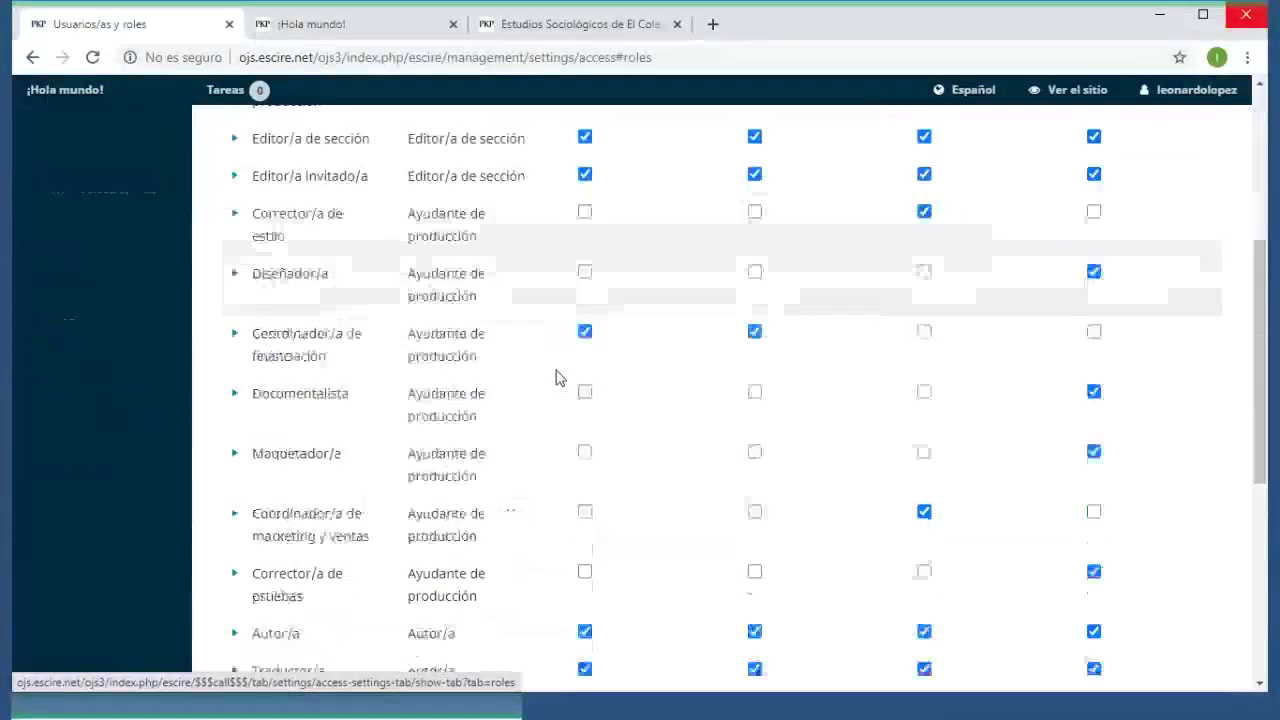
{"action": "scroll", "coordinate": [557, 377], "scroll_direction": "up", "scroll_amount": 2}
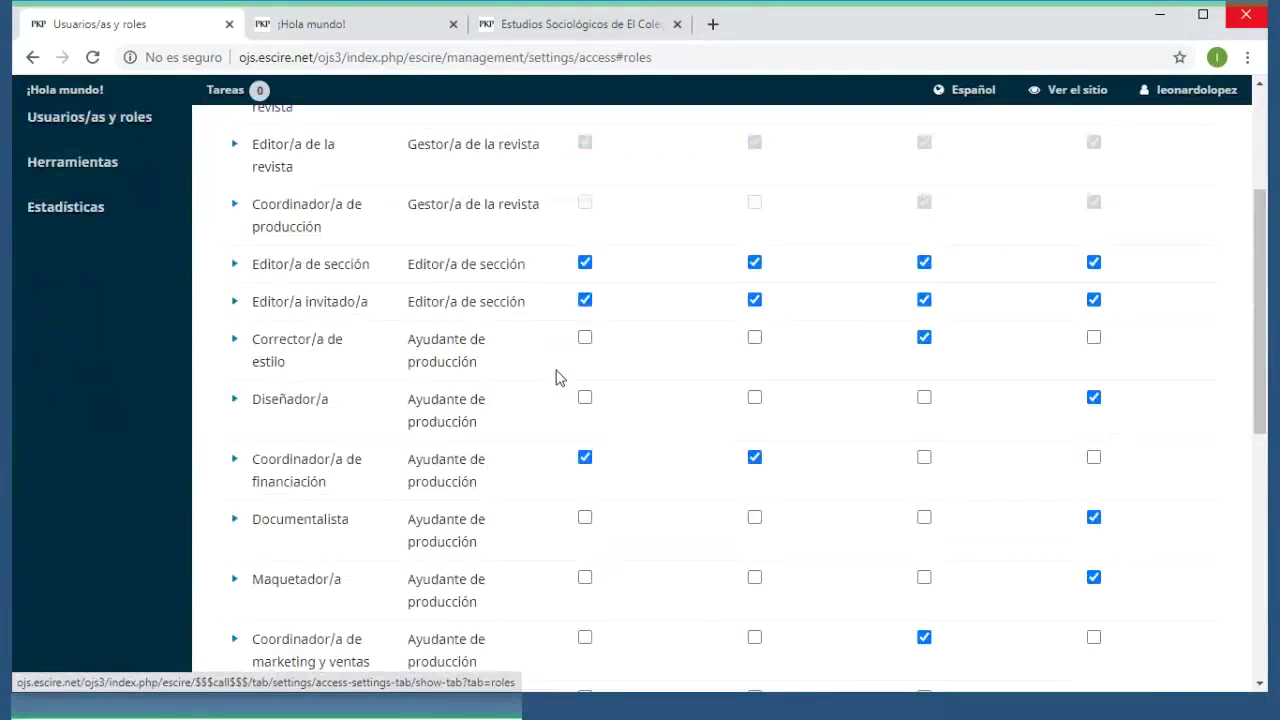
{"action": "scroll", "coordinate": [557, 377], "scroll_direction": "up", "scroll_amount": 2}
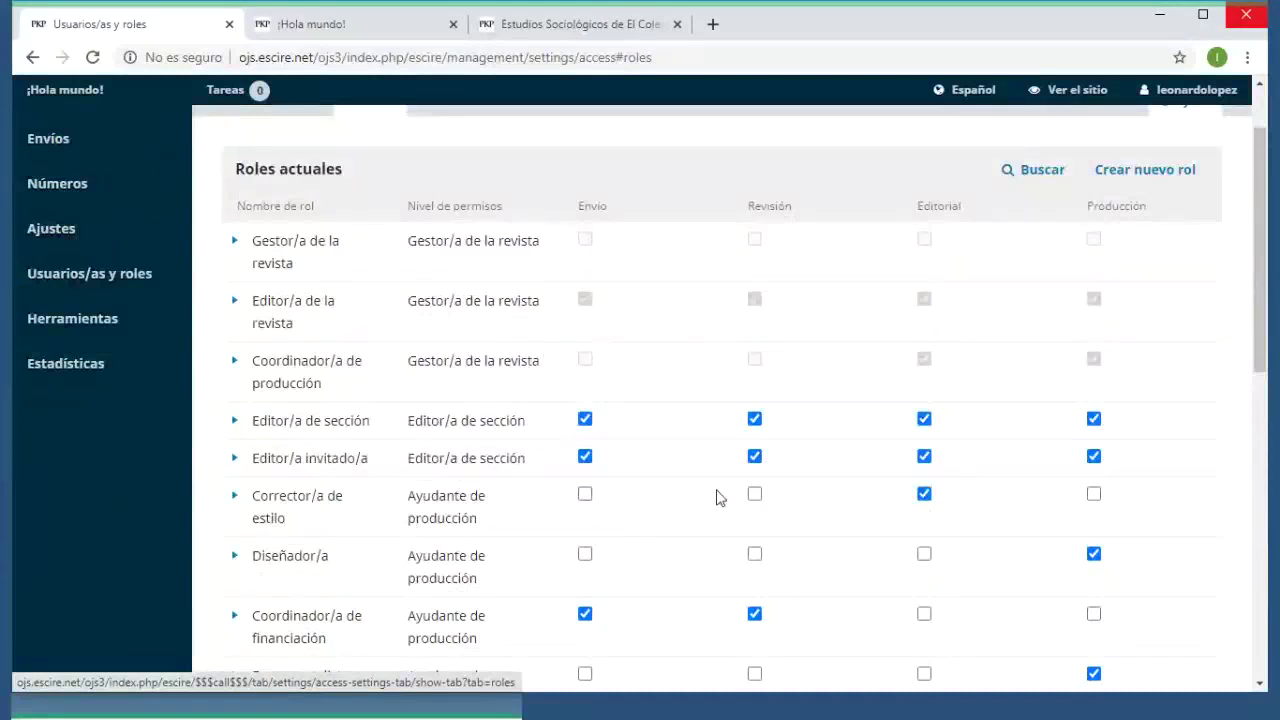
{"action": "scroll", "coordinate": [460, 266], "scroll_direction": "up", "scroll_amount": 1}
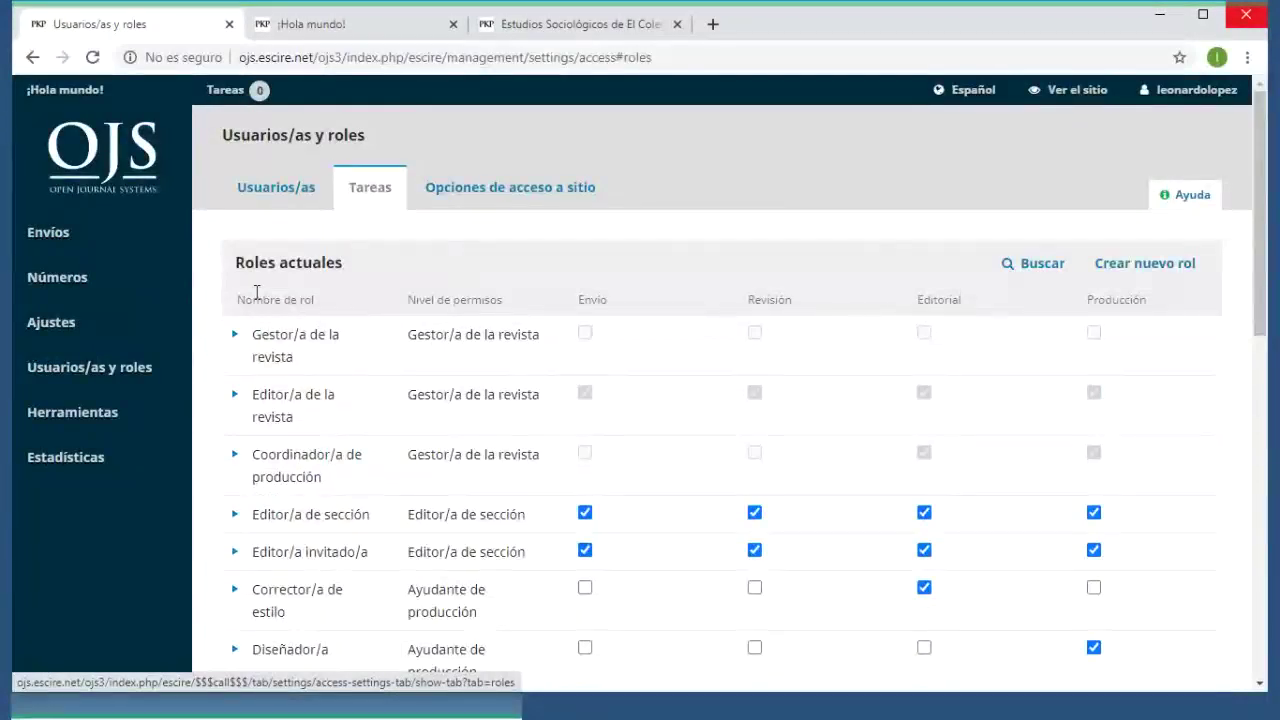
{"action": "mouse_move", "coordinate": [75, 460]}
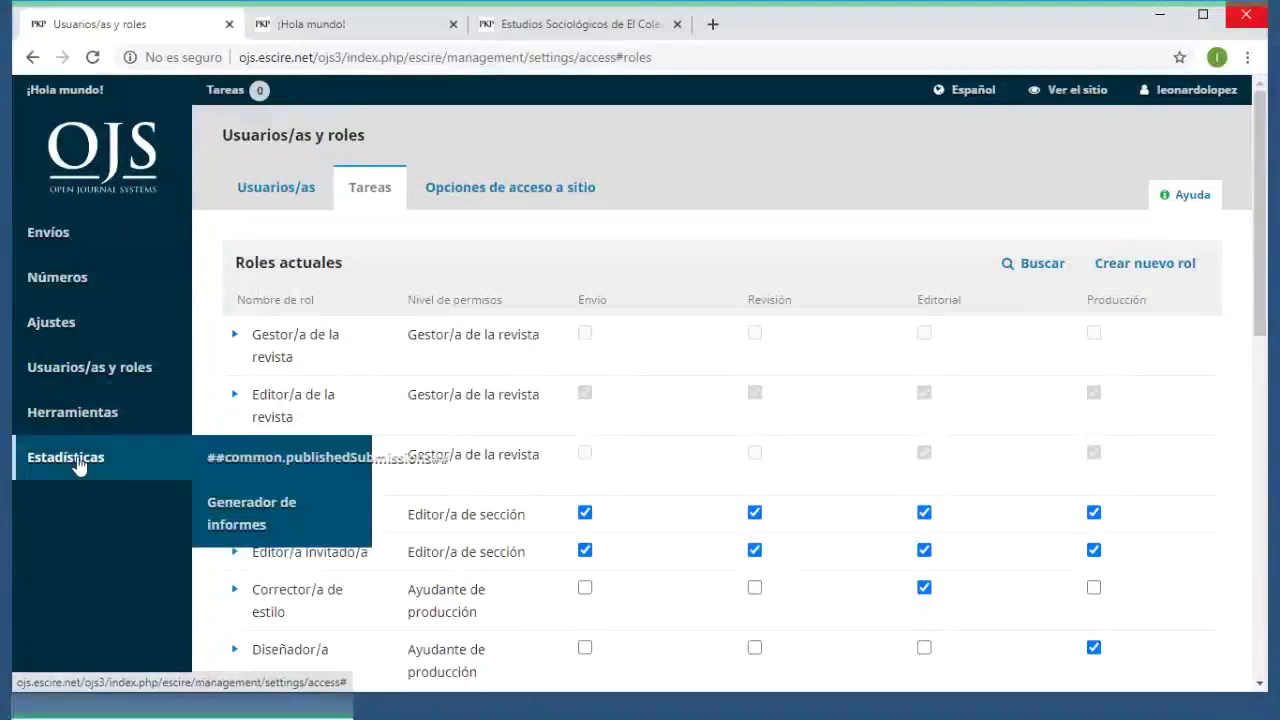
{"action": "mouse_move", "coordinate": [40, 362]}
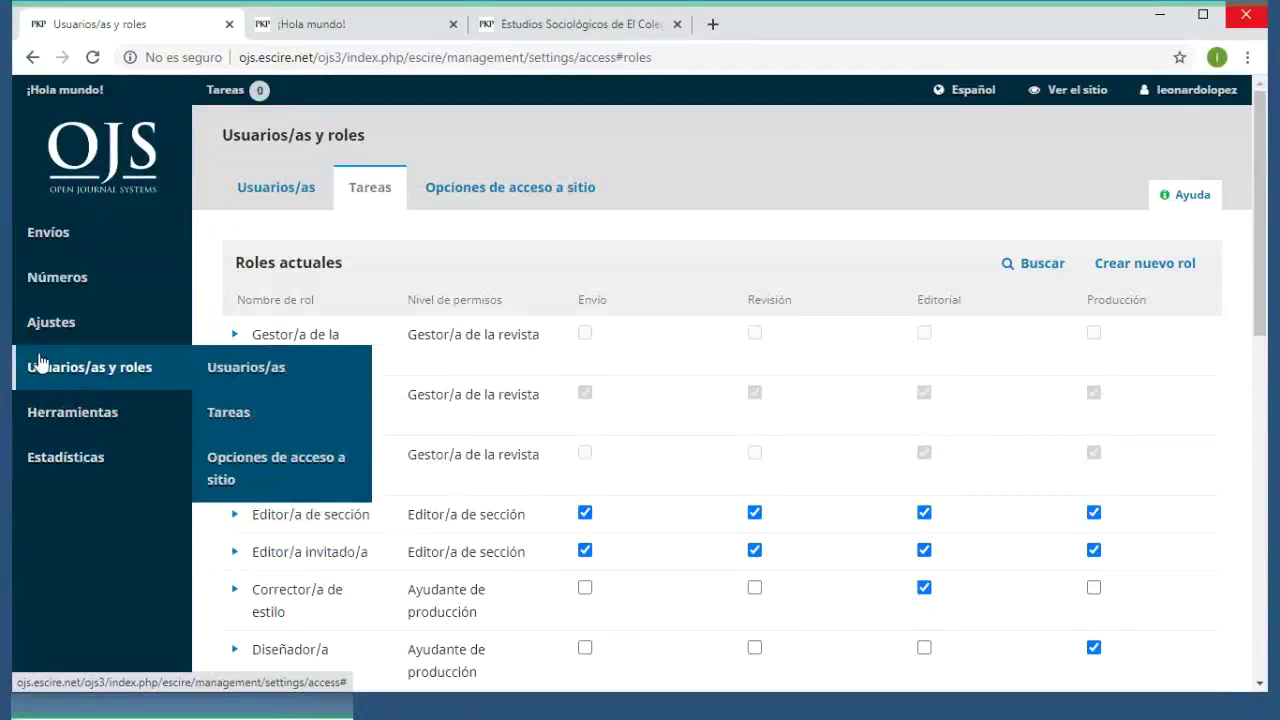